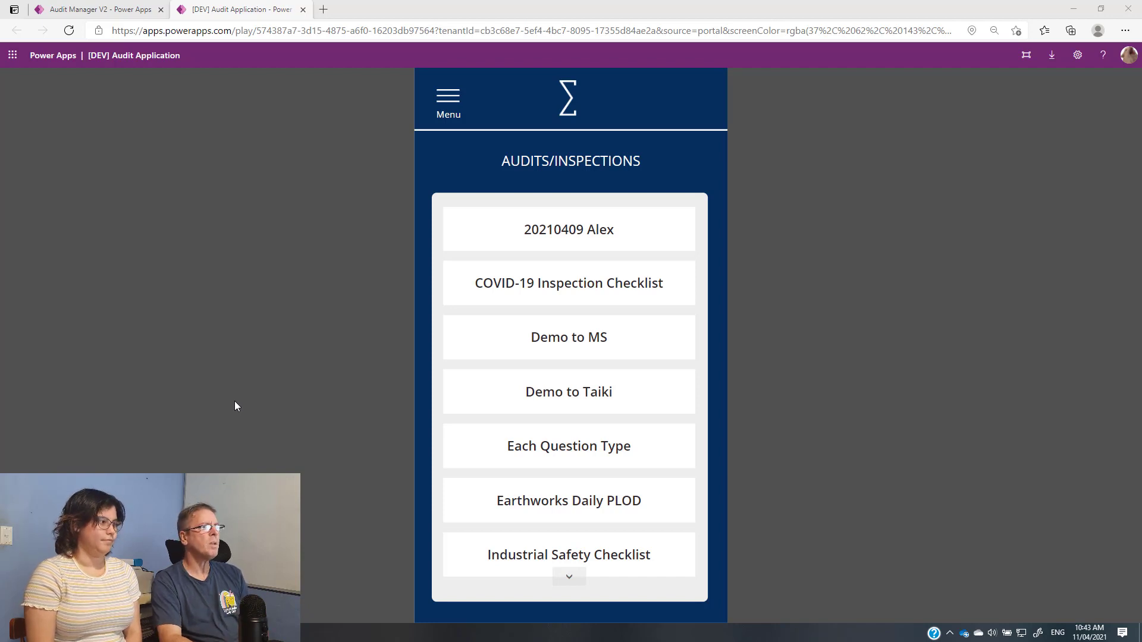
- Start the COVID-19 Inspection Checklist with the preset region, team and project, and open its Process & Procedures questions
click(567, 288)
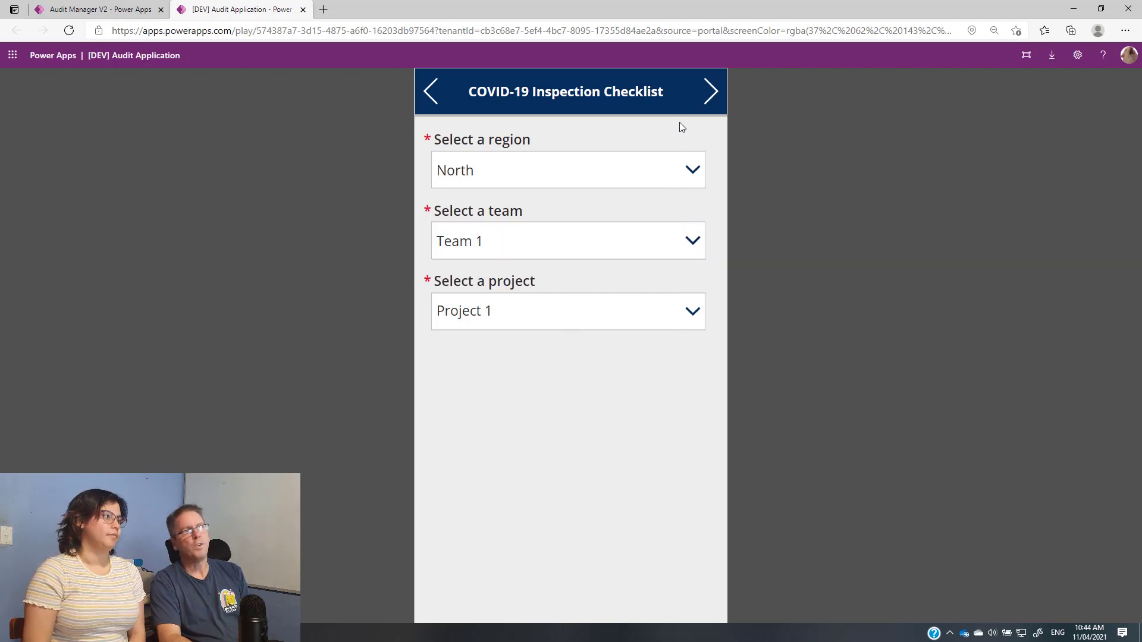
click(710, 94)
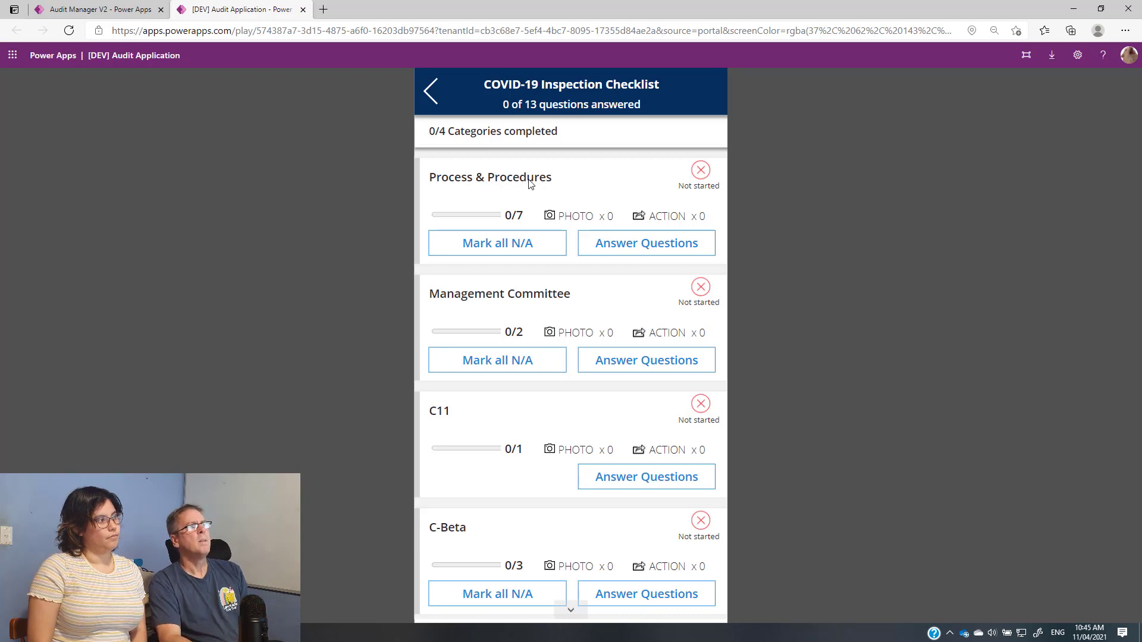
click(576, 197)
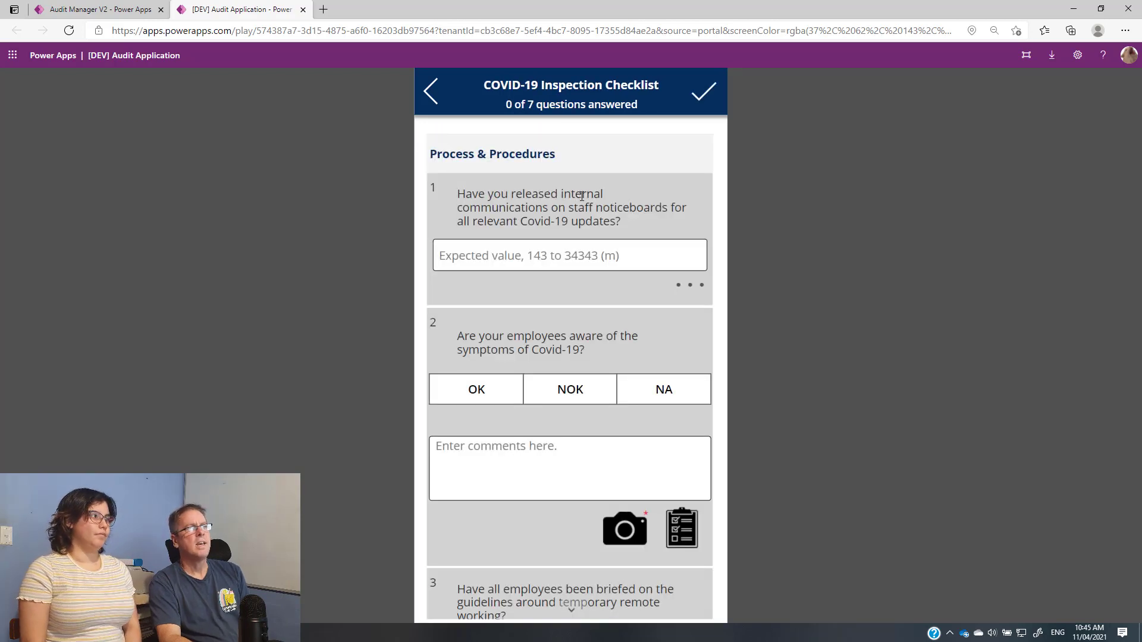
- Enter 200 as the answer to question 1 about releasing internal communications on staff noticeboards
scroll(506, 206, down, 1)
scroll(506, 205, down, 5)
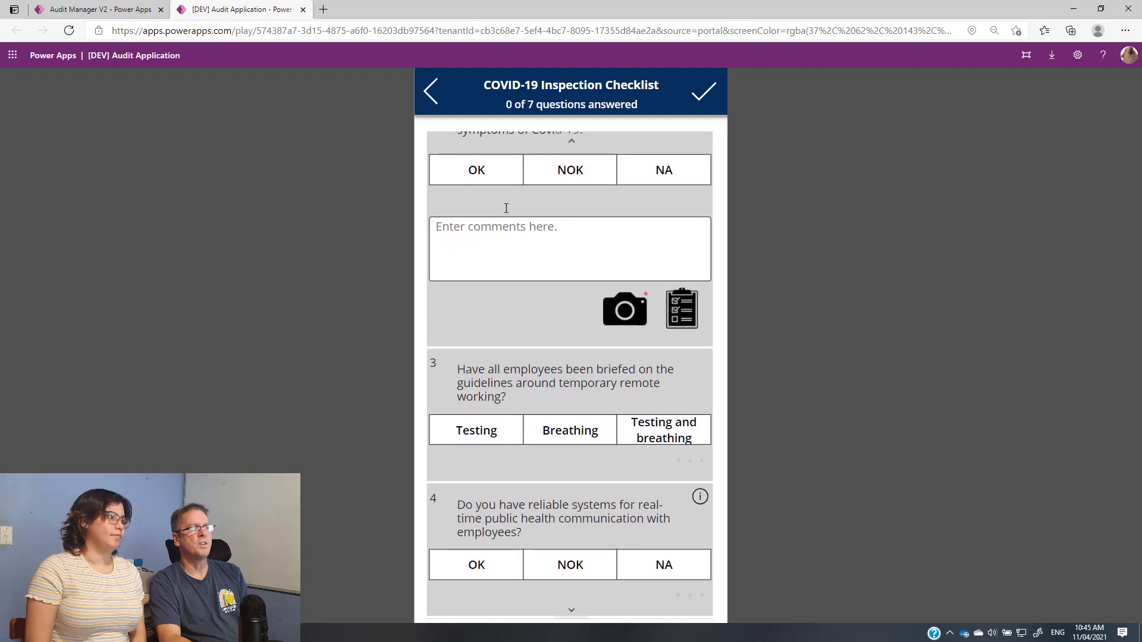
scroll(503, 222, up, 4)
scroll(502, 222, up, 2)
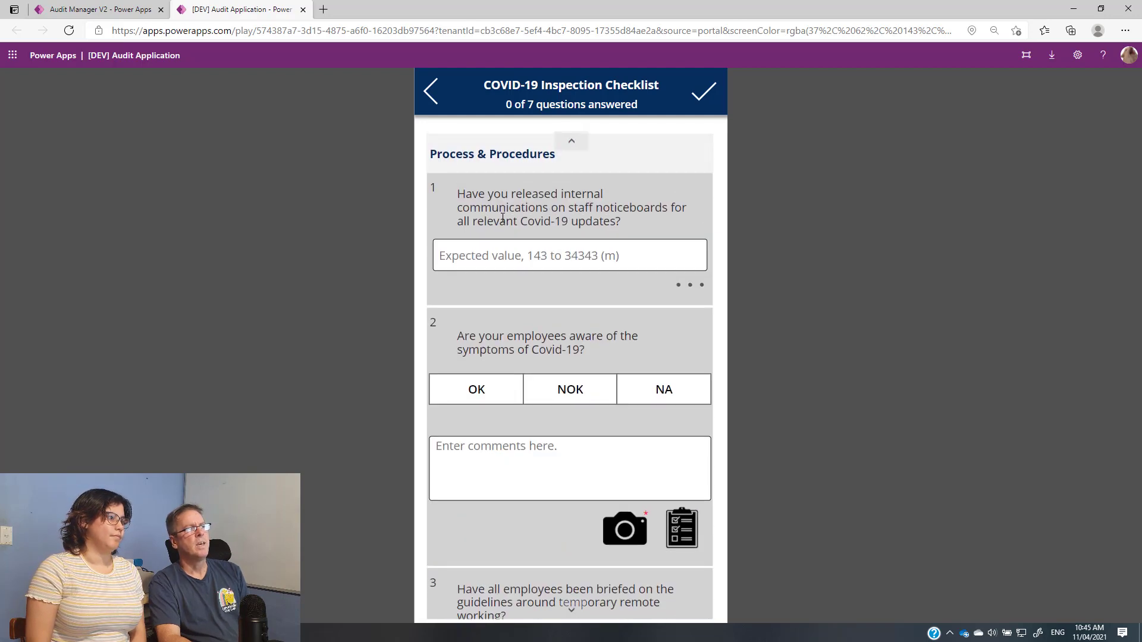
scroll(496, 220, down, 1)
scroll(501, 225, up, 1)
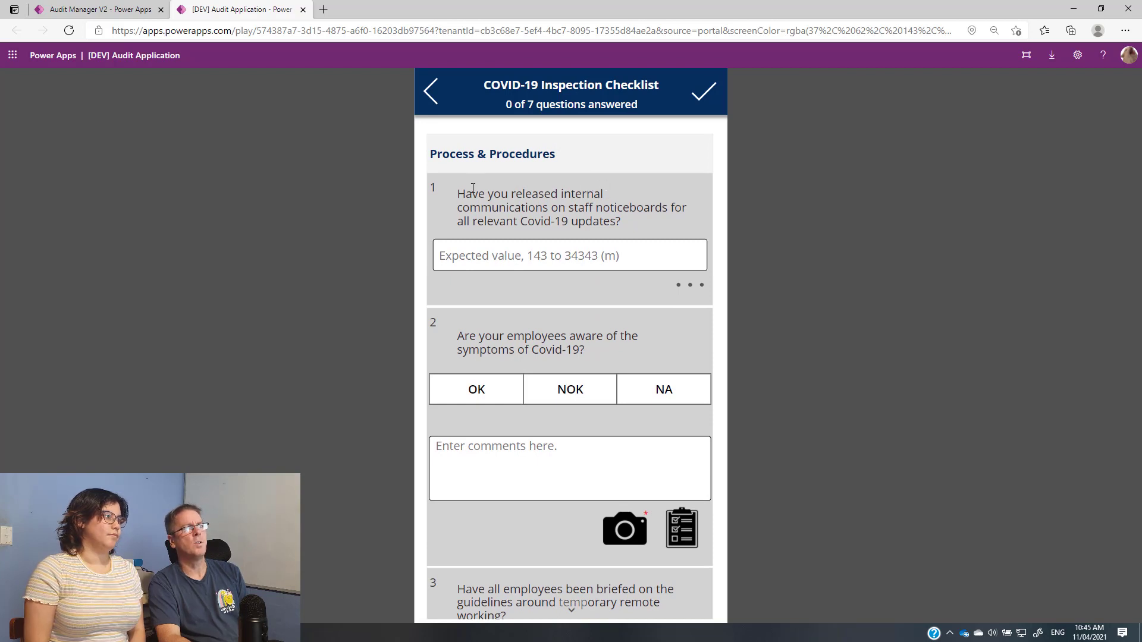
click(436, 255)
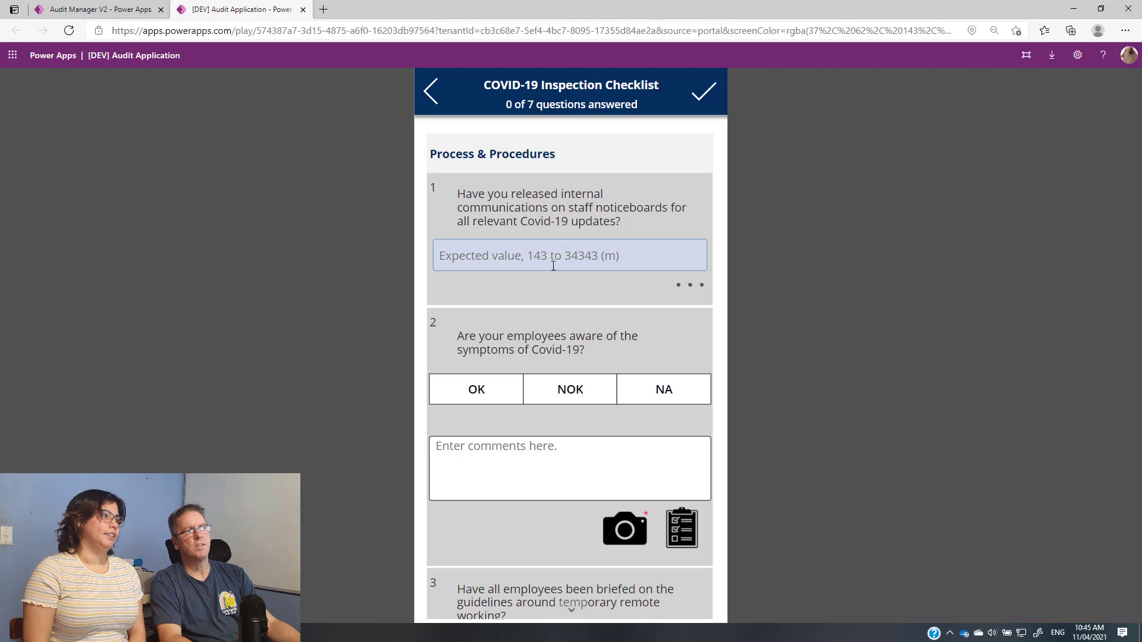
click(579, 256)
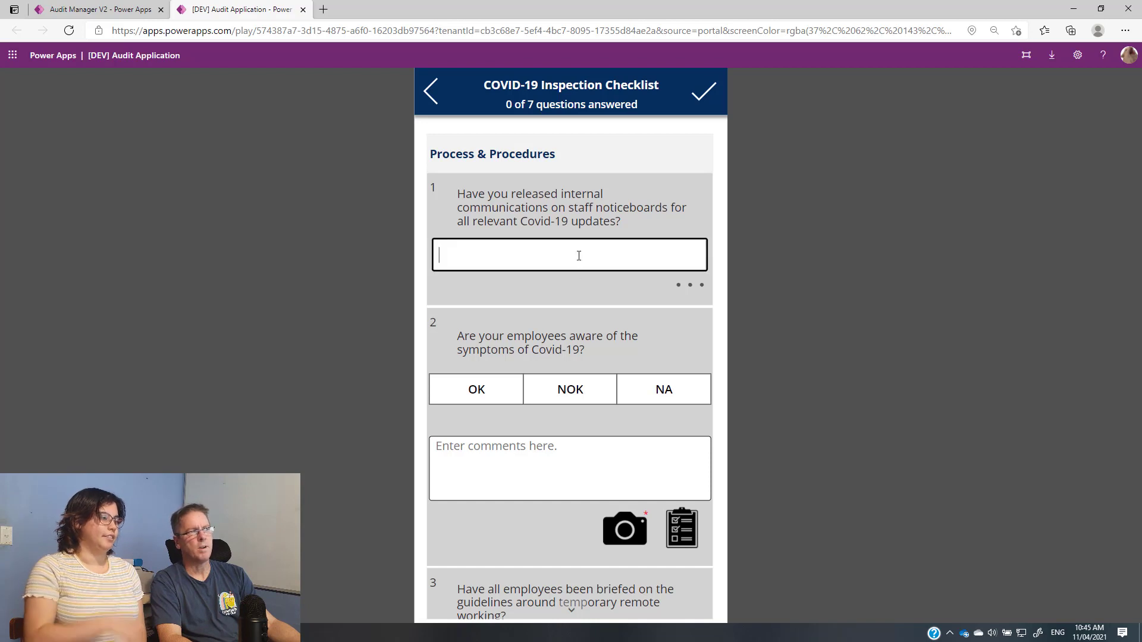
text(200)
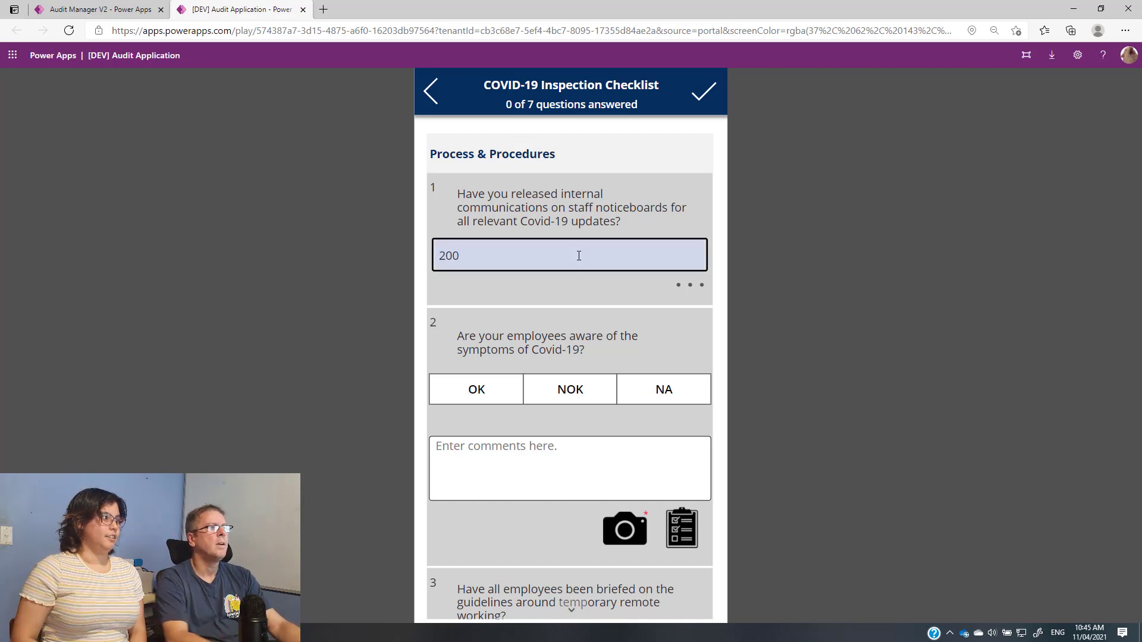
click(558, 320)
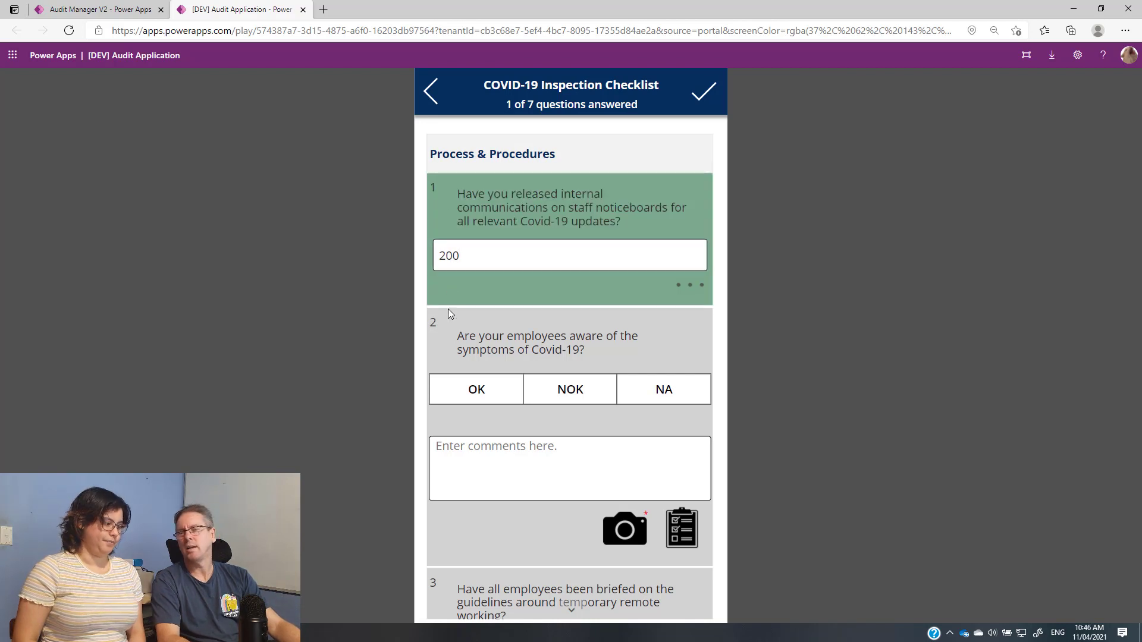
- Replace the answer to question 1 with the out-of-range value 100
double_click(441, 257)
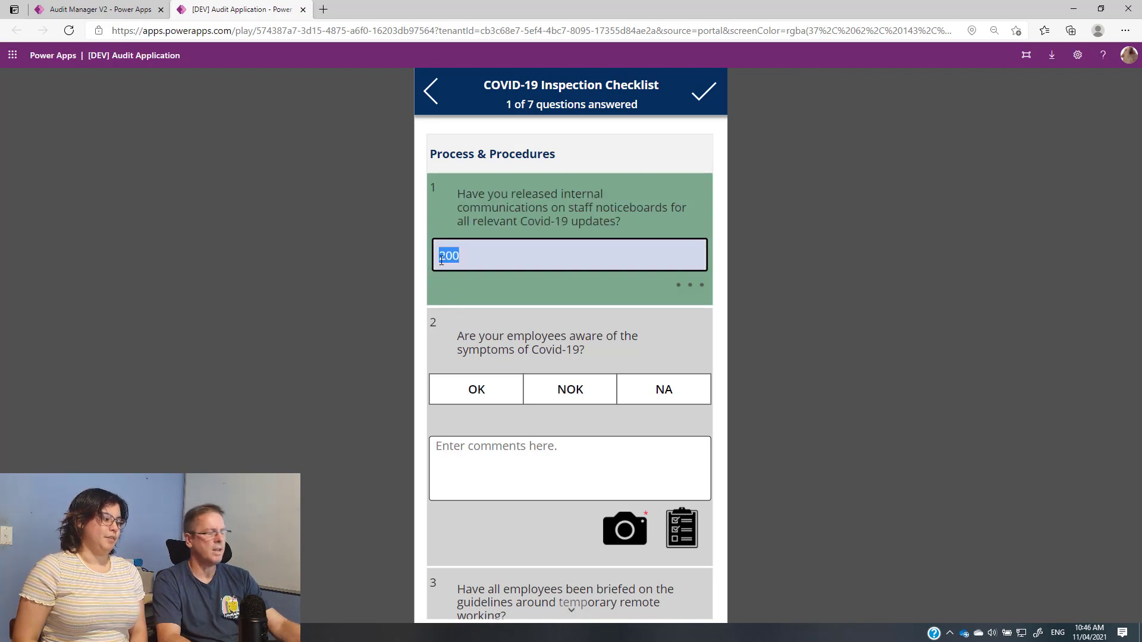
text(100)
key(Tab)
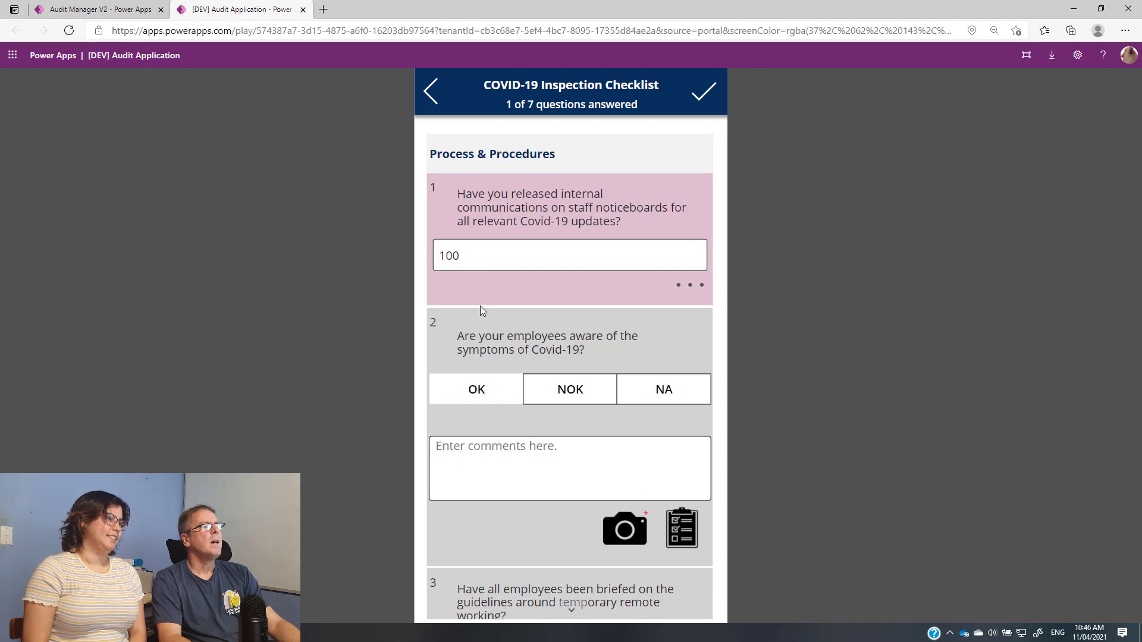
- Try the OK, NOK and NA answers on question 2 about Covid-19 symptoms, and settle on OK
scroll(491, 272, down, 1)
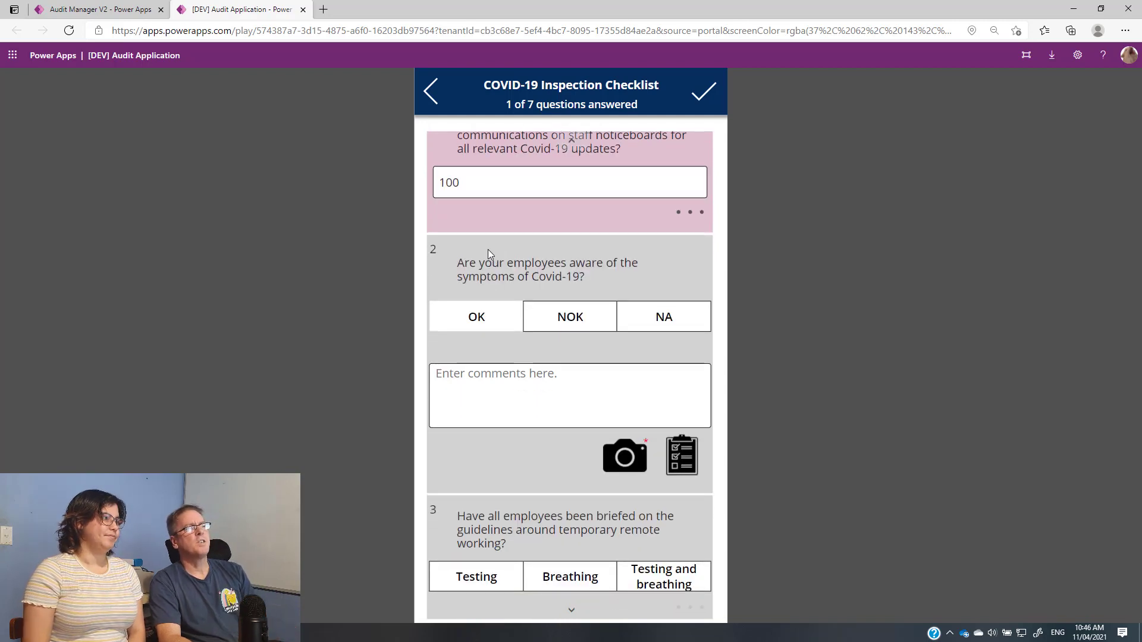
scroll(487, 249, down, 1)
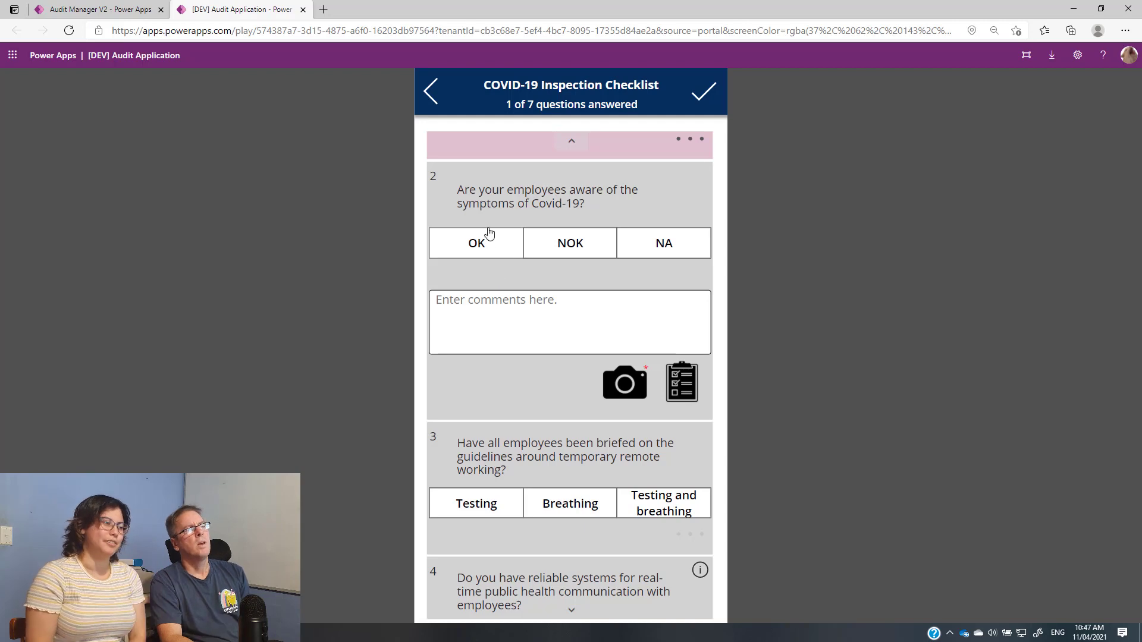
click(476, 244)
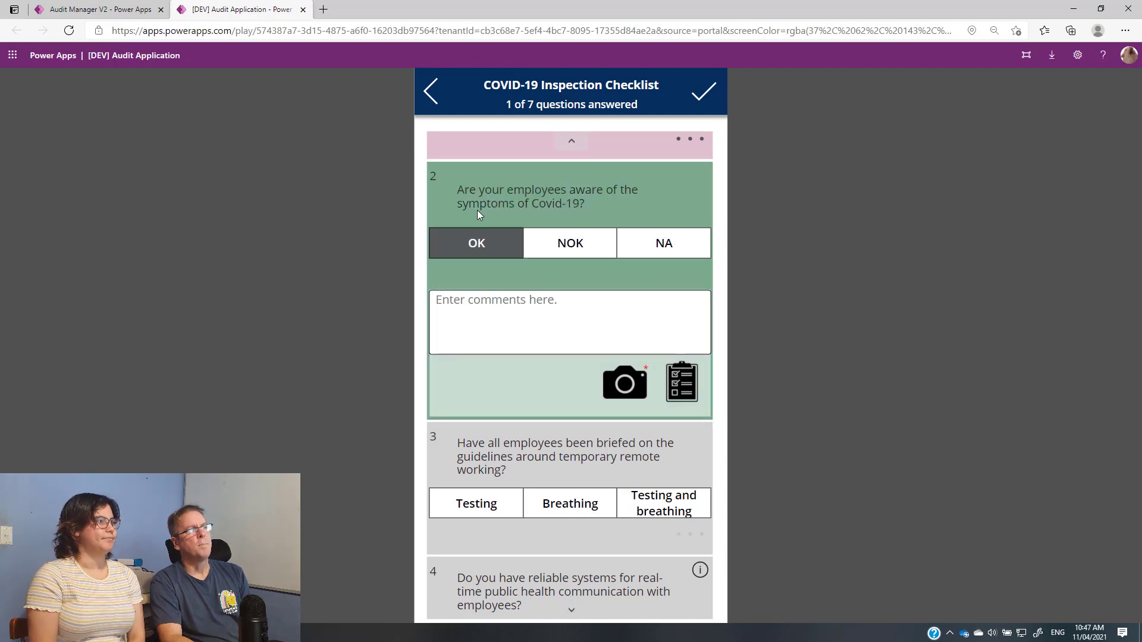
click(552, 245)
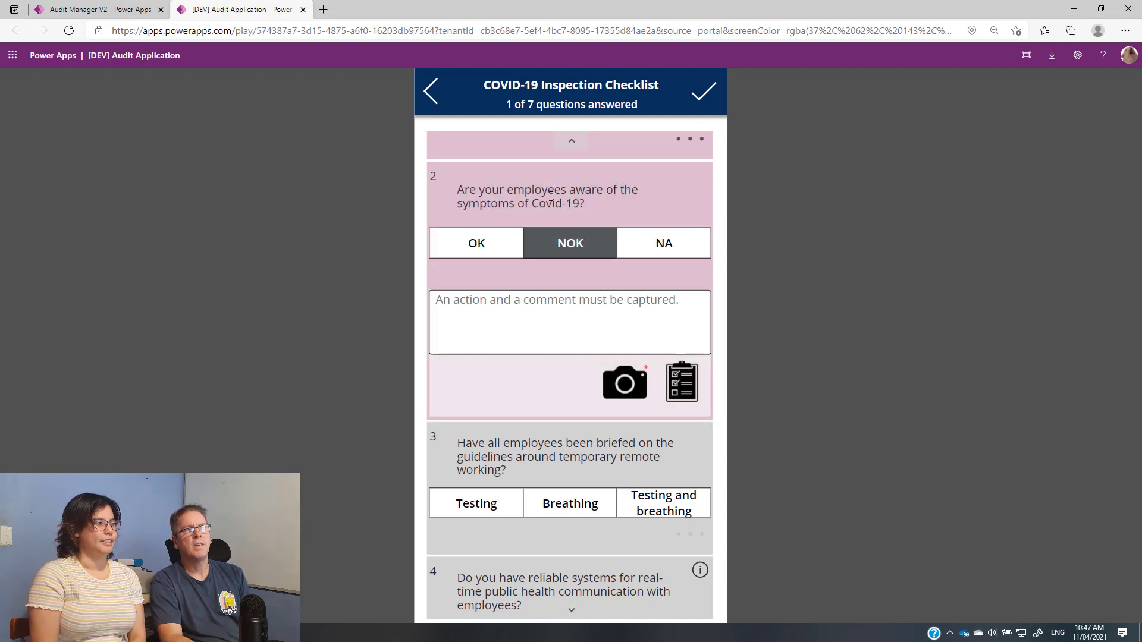
click(647, 245)
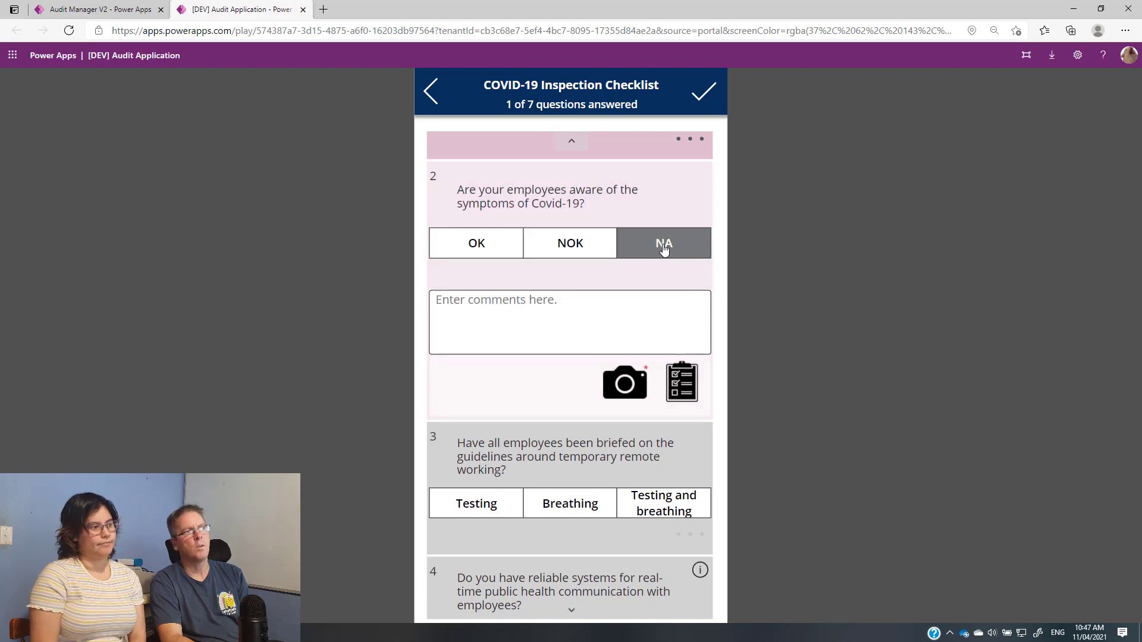
click(474, 244)
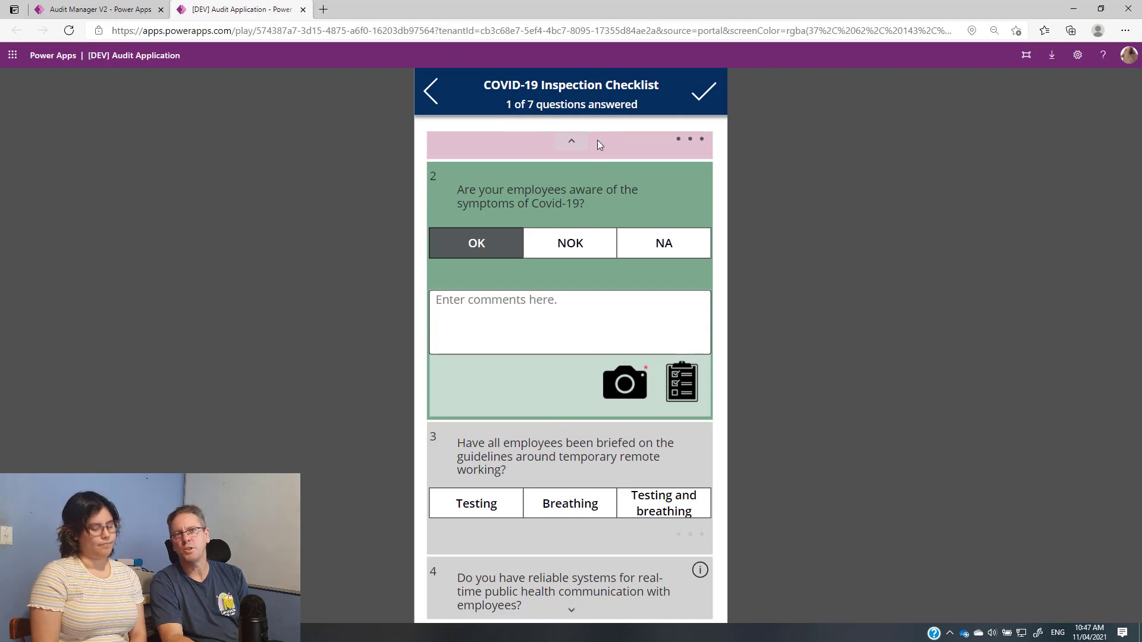
- Attach the image 7sig.png to question 2, mark it as Before, and enter the description "fghfghfg"
click(624, 388)
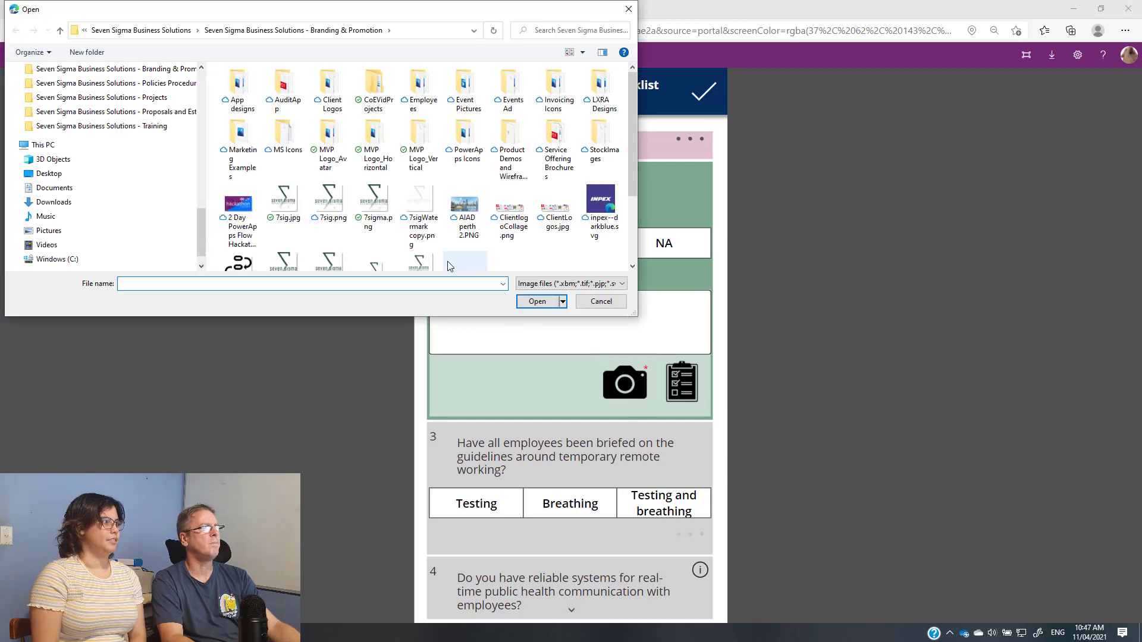
click(324, 202)
click(535, 302)
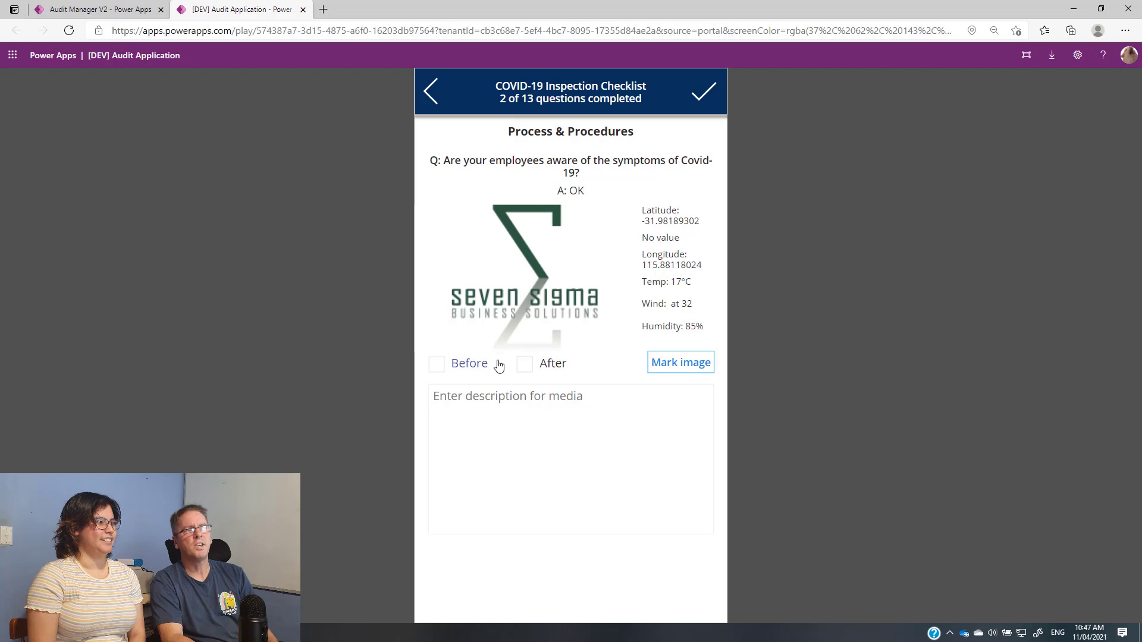
click(438, 365)
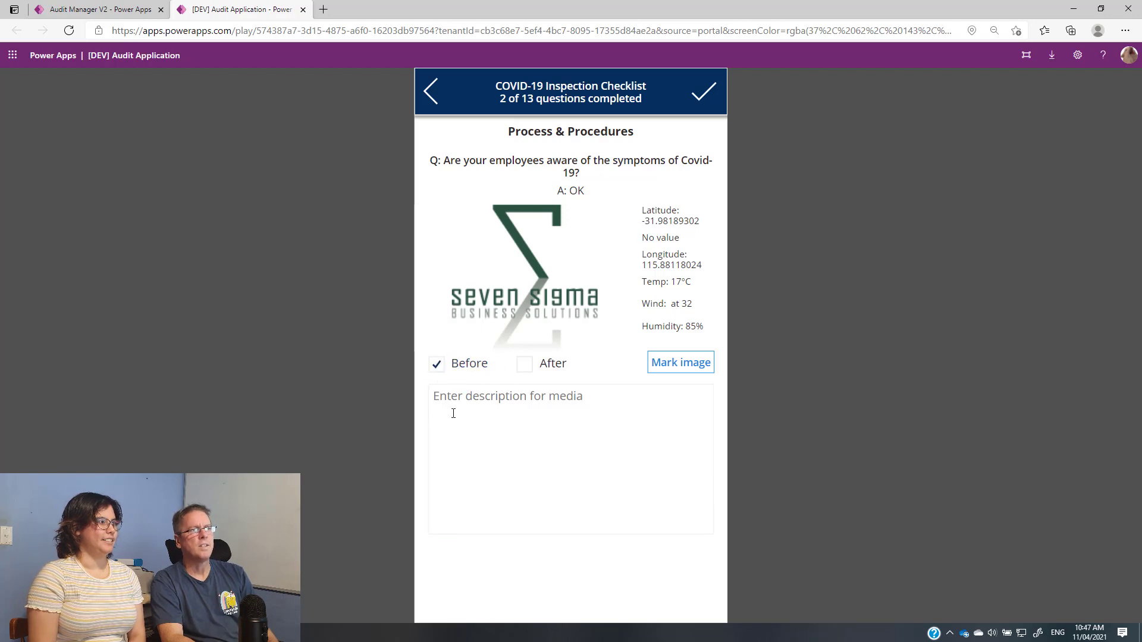
click(455, 411)
text(fghfghfg)
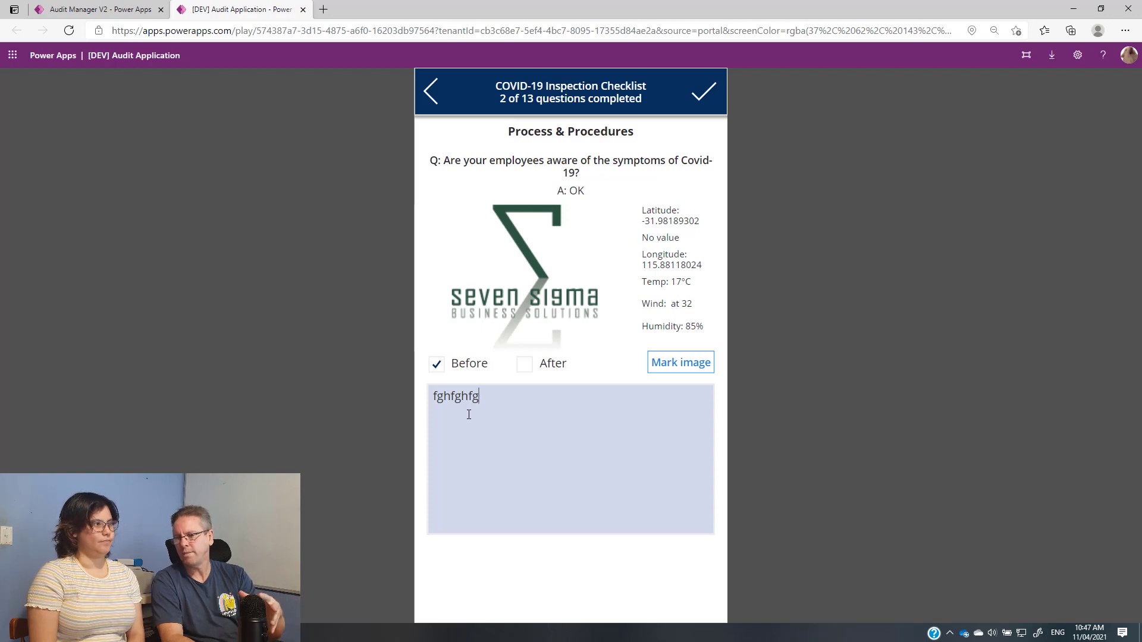
- Annotate the attached logo image with a few freehand pen strokes and save the media to question 2
click(686, 364)
mouse_move(445, 165)
mouse_down()
mouse_move(602, 206)
mouse_move(674, 178)
mouse_up()
mouse_move(601, 235)
mouse_down()
mouse_move(597, 206)
mouse_move(622, 221)
mouse_up()
drag(510, 241, 507, 248)
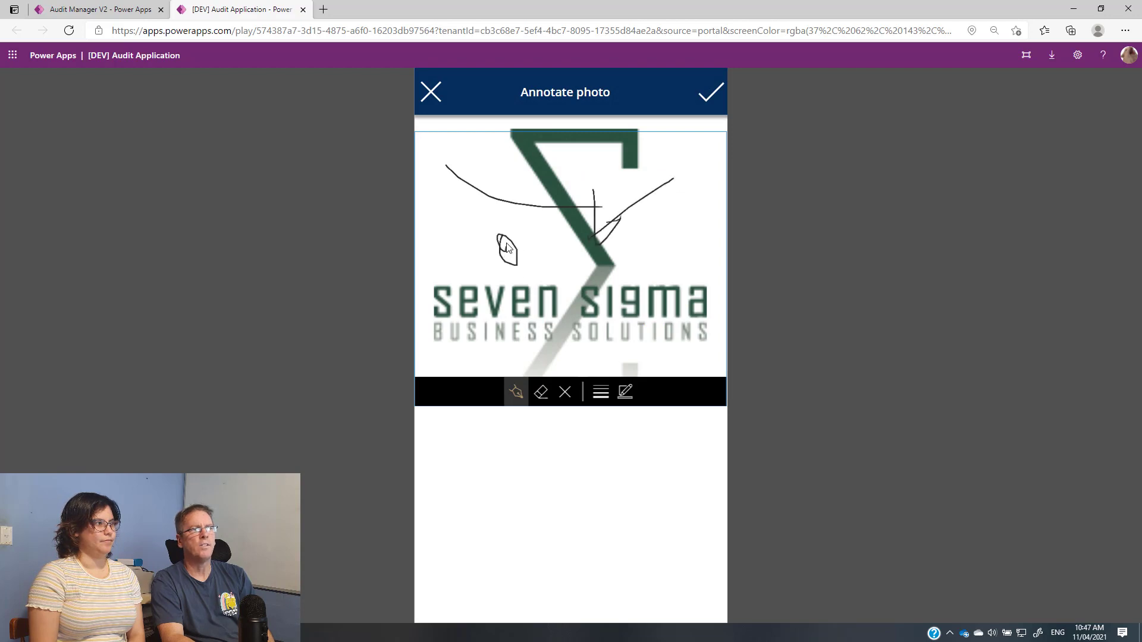
click(711, 92)
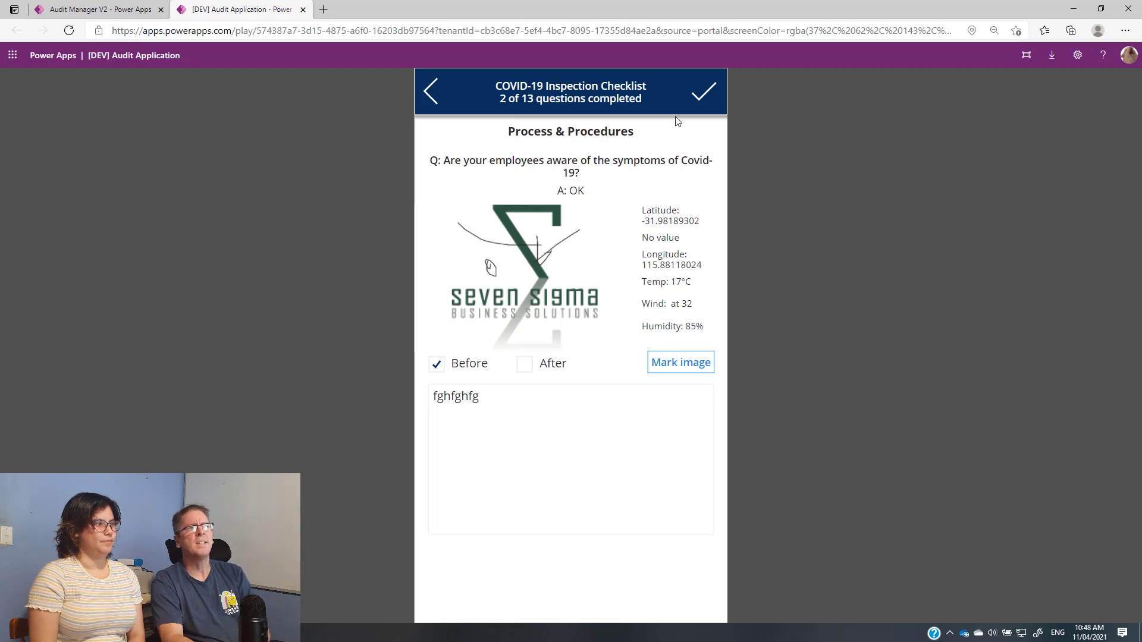
click(701, 94)
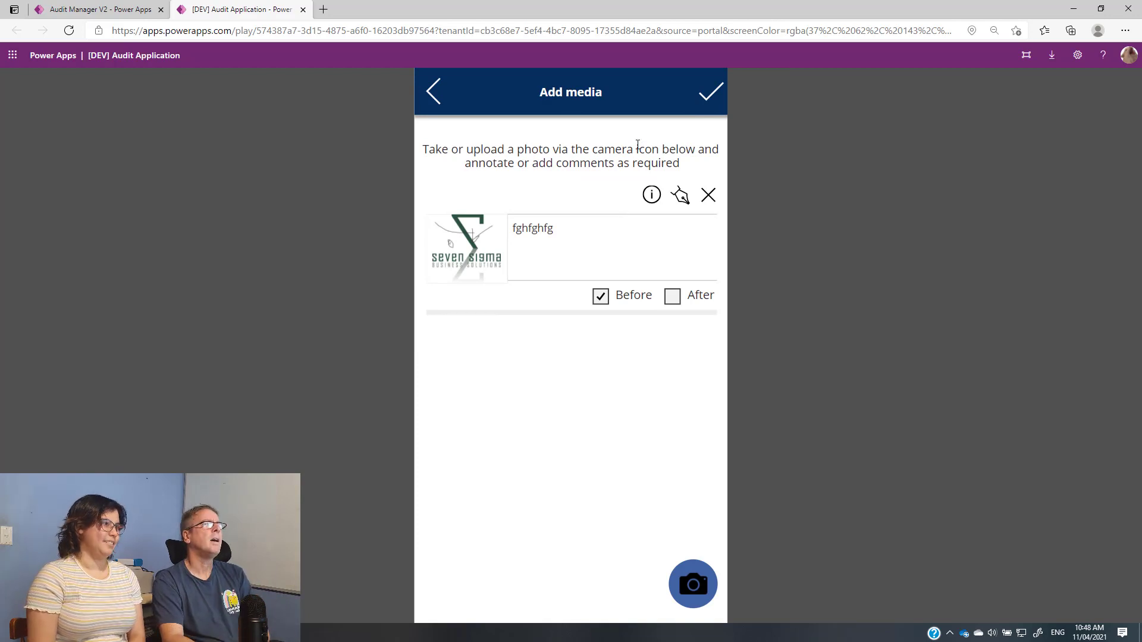
click(710, 101)
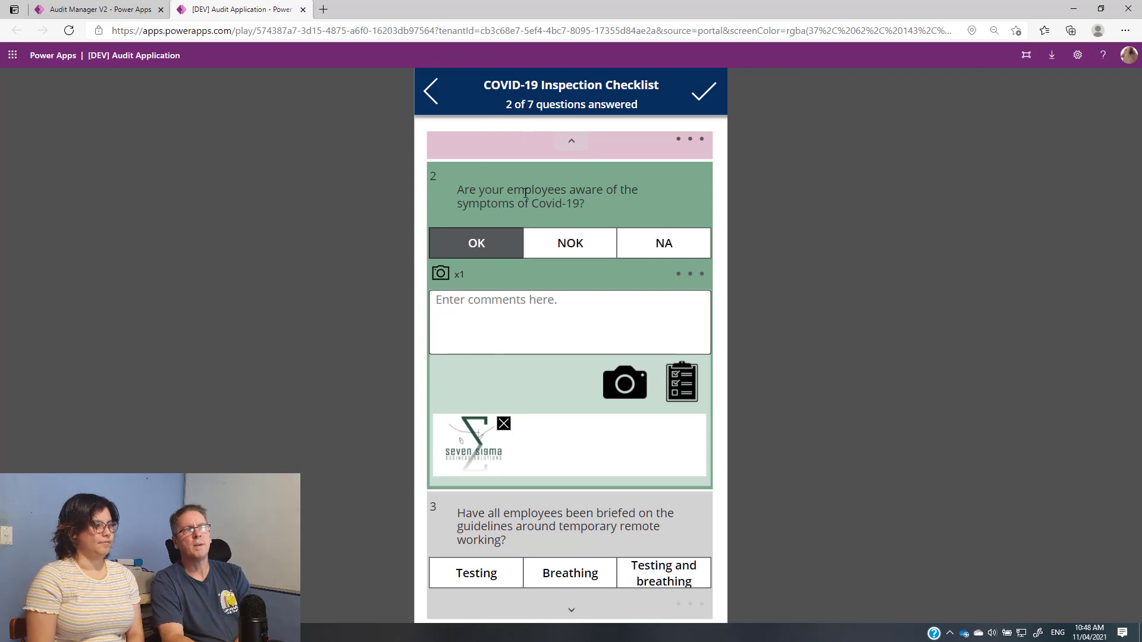
- Answer question 3 about remote working guidelines with Testing after trying Breathing, and collapse its comment area
scroll(526, 195, down, 5)
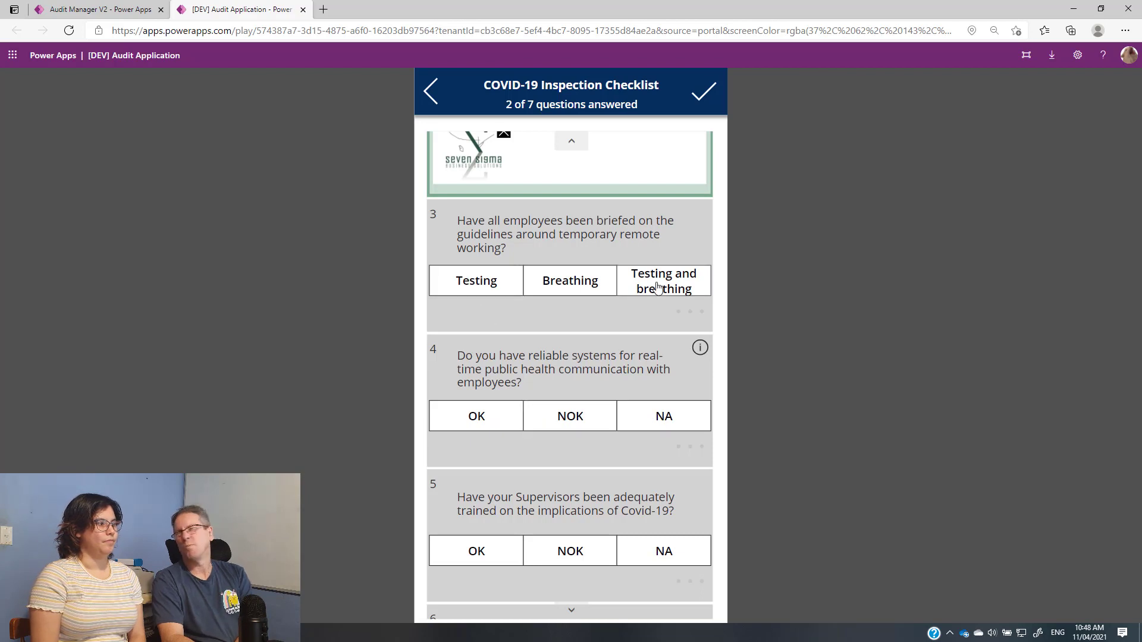
click(468, 288)
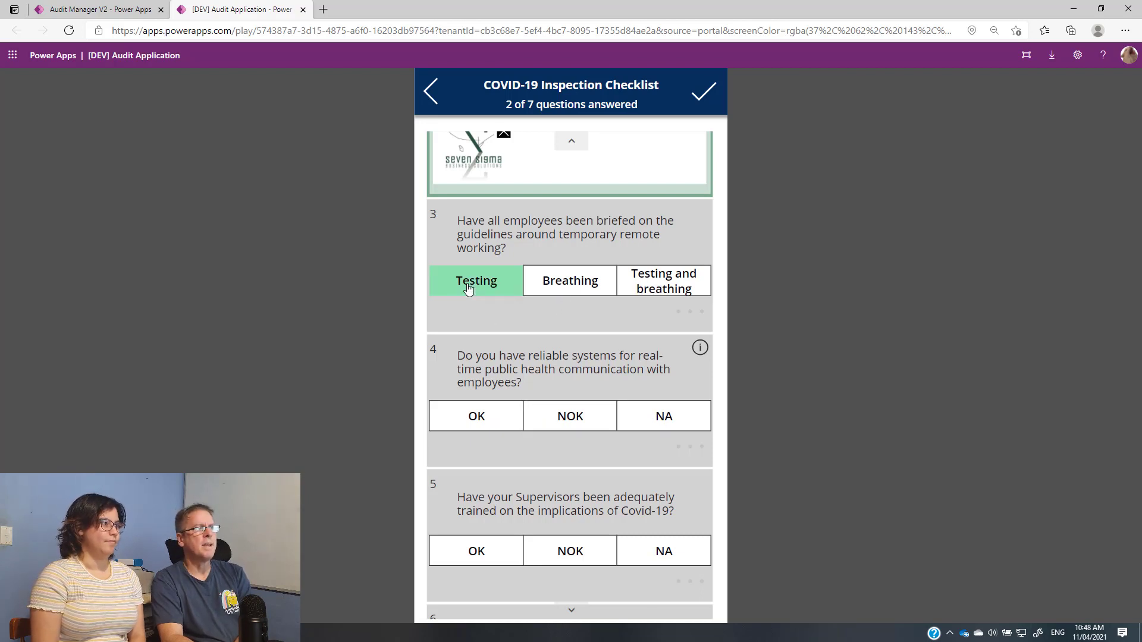
click(556, 288)
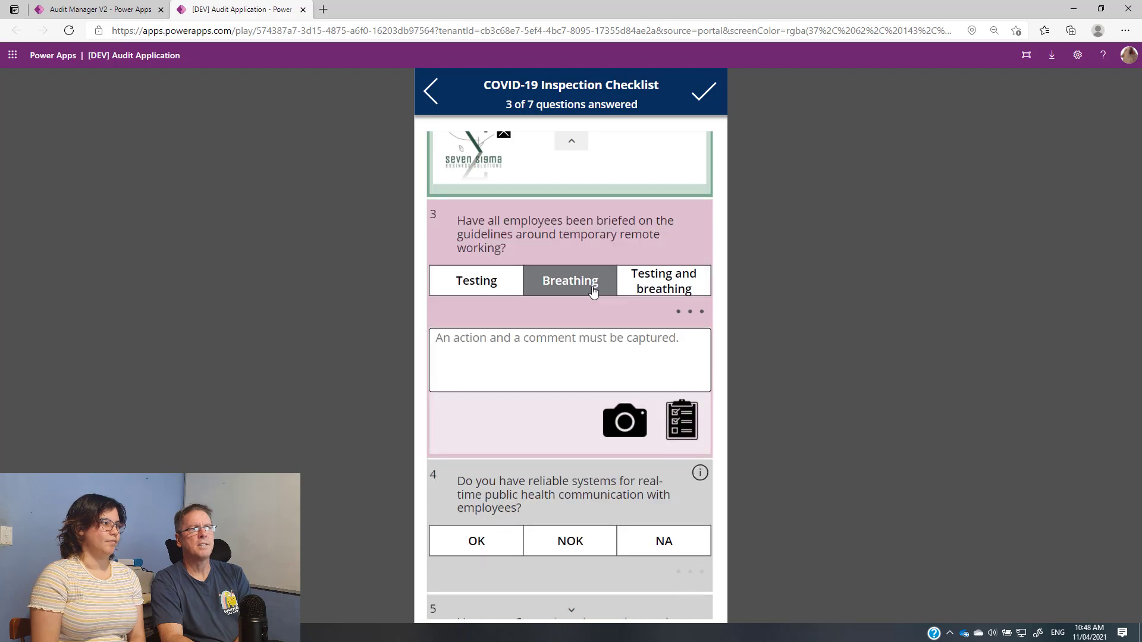
click(459, 284)
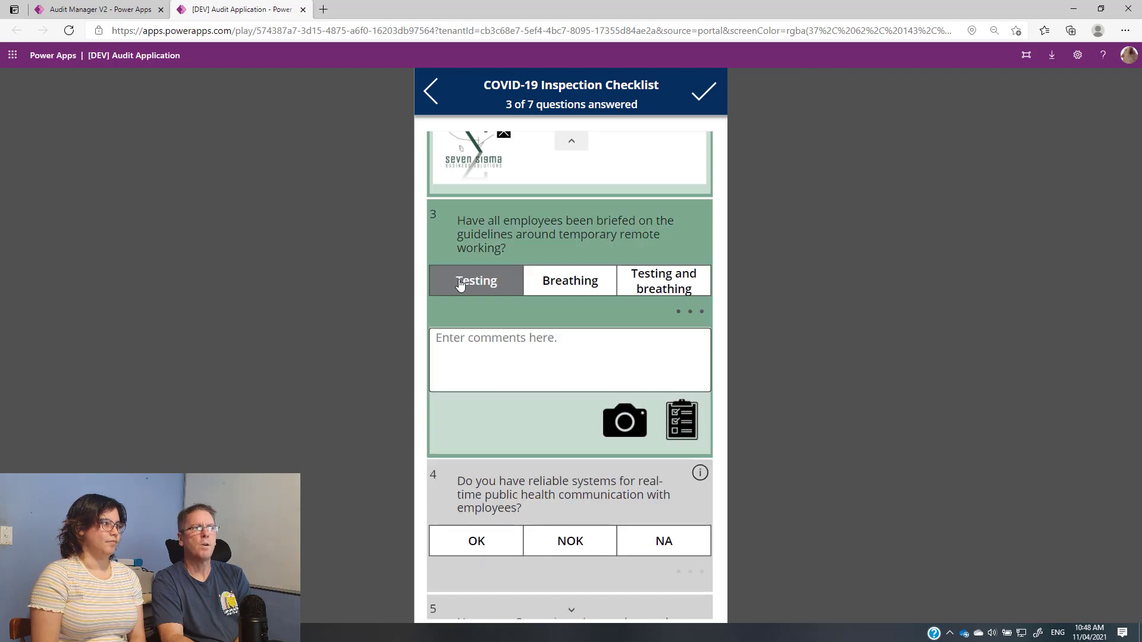
click(690, 314)
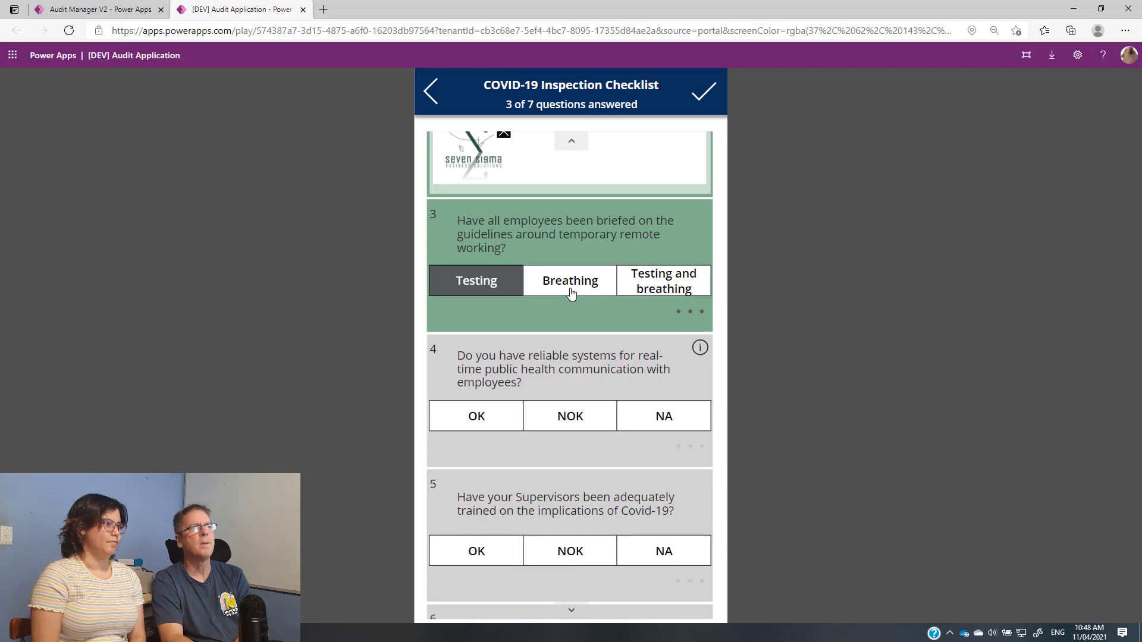
- View the guidance for question 4 about real-time public health communication, close it, and answer the question OK
scroll(541, 291, down, 1)
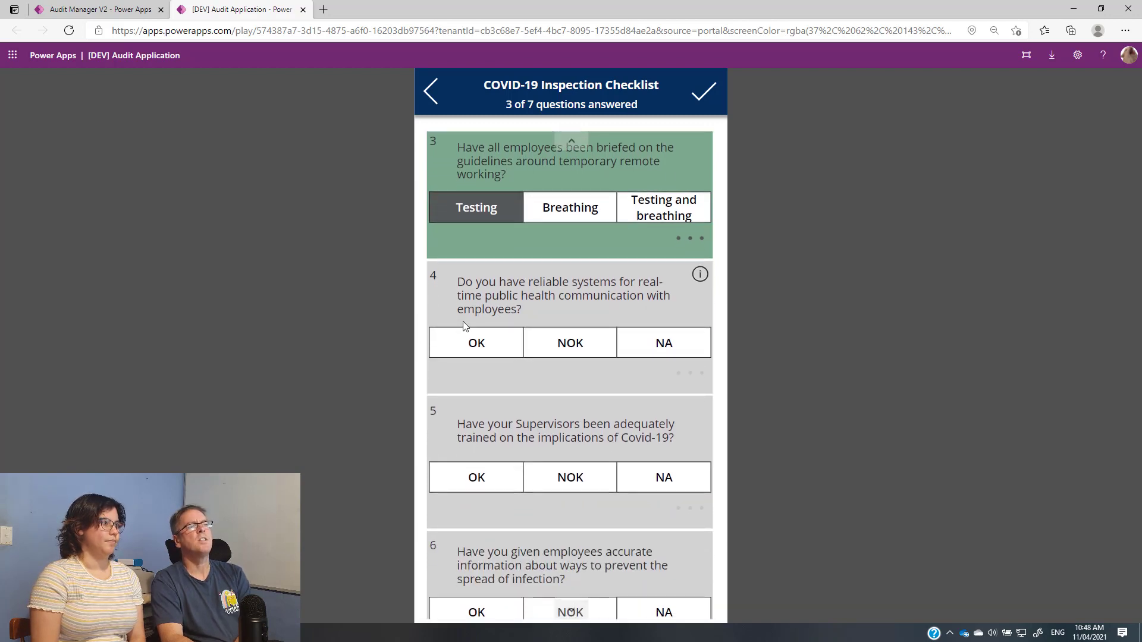
click(700, 277)
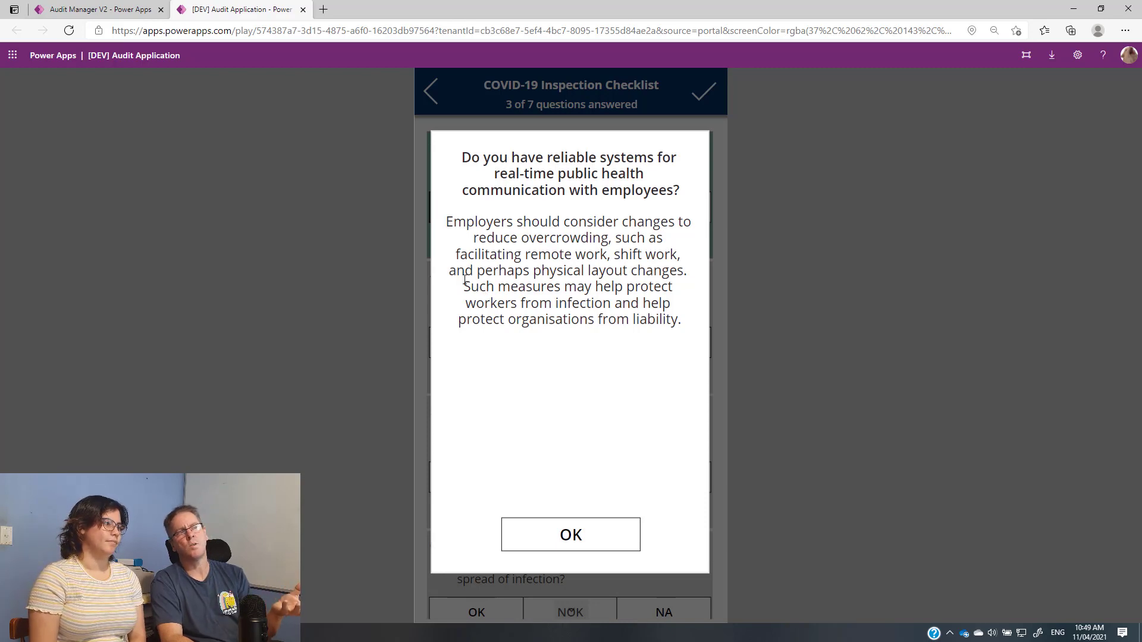
click(566, 533)
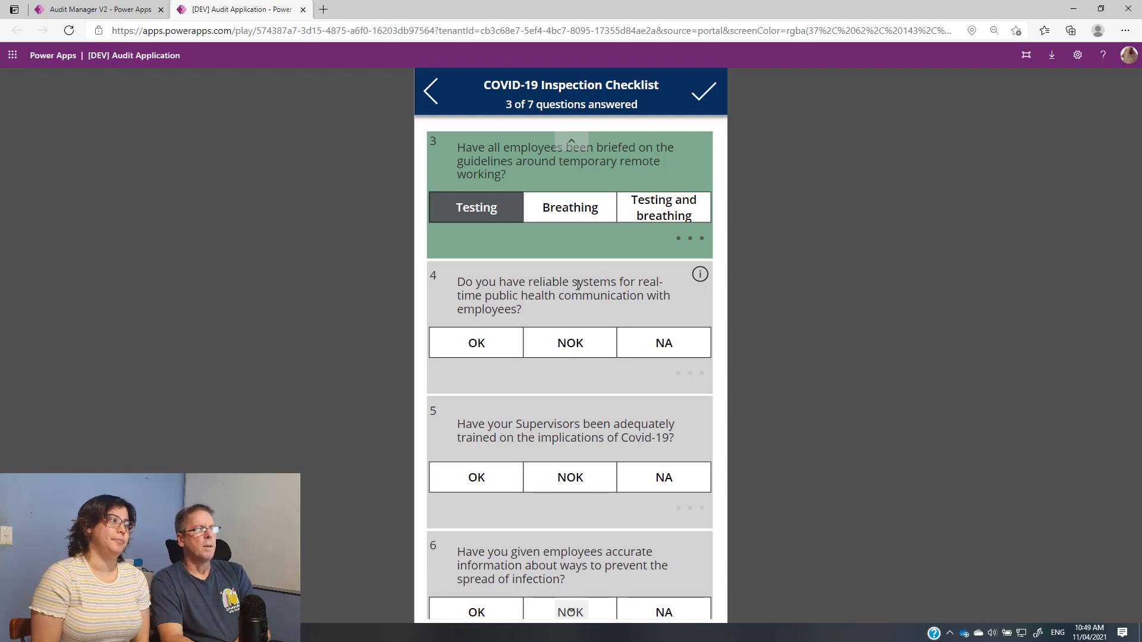
click(473, 340)
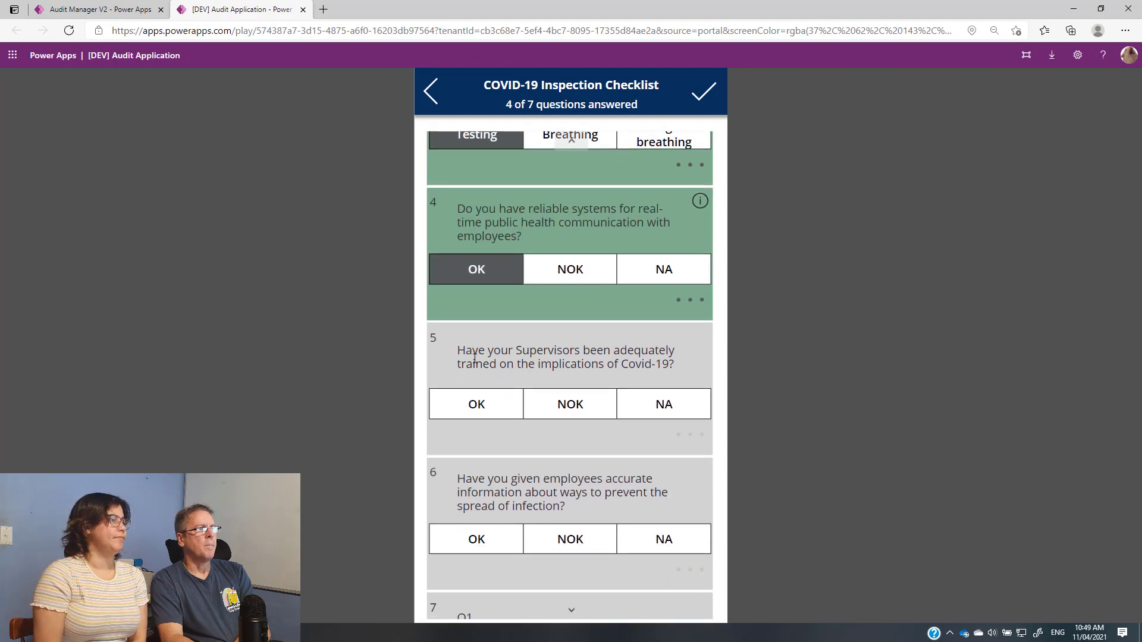
- Answer questions 5 and 6 OK, enter 20 for question 7, and submit the Process & Procedures category
click(470, 344)
click(475, 466)
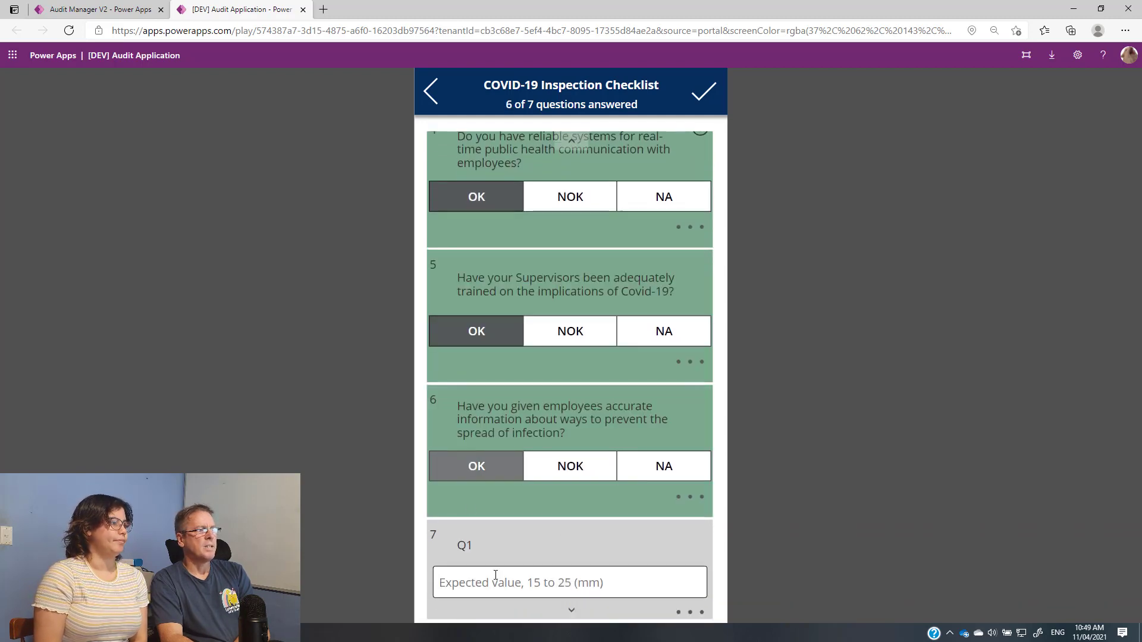
click(529, 566)
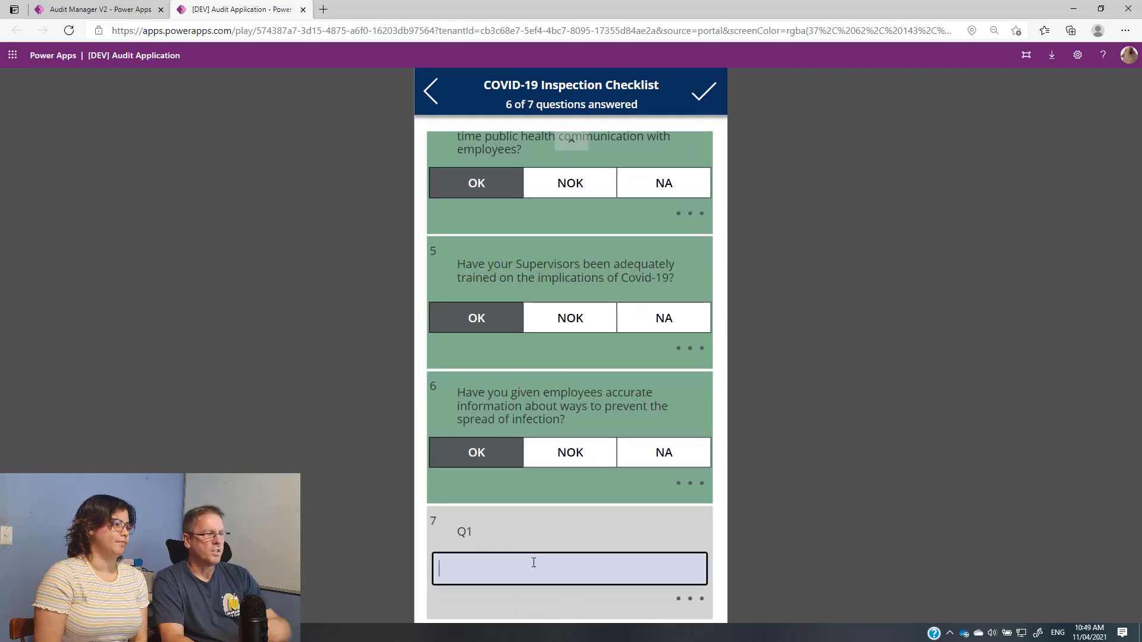
text(20)
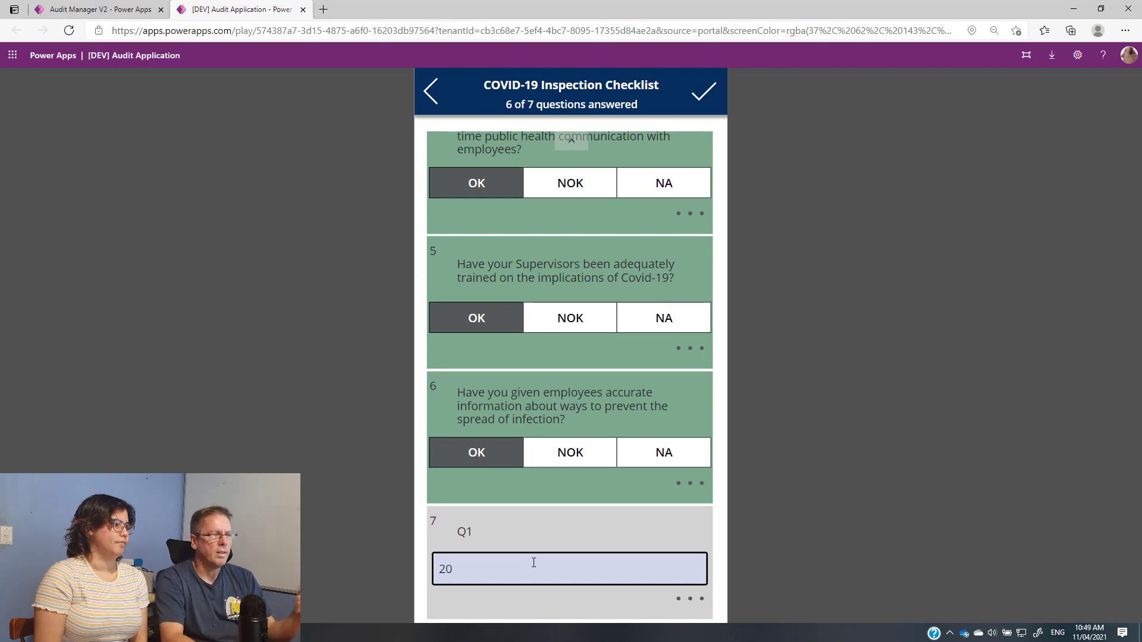
click(545, 529)
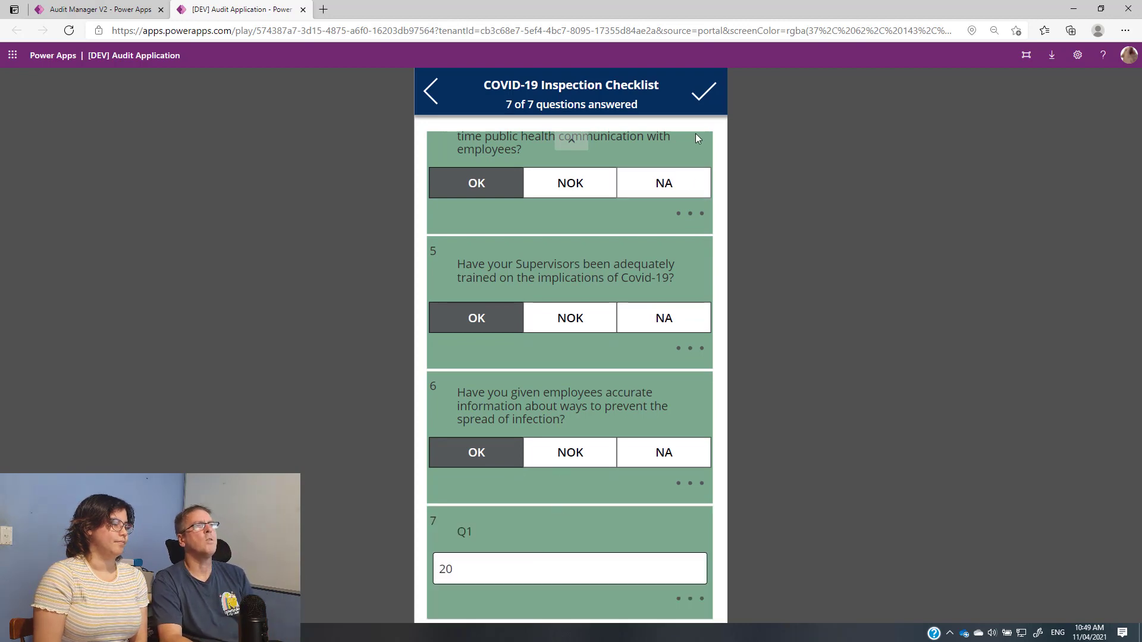
click(701, 92)
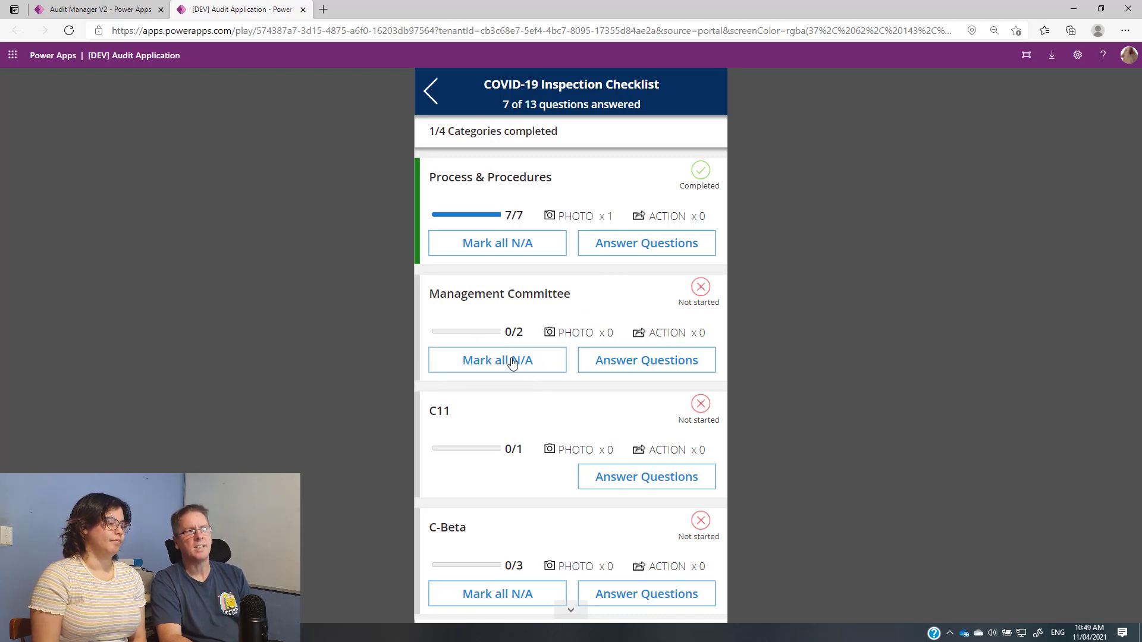
- View the Management Committee questions, return to the category list, and mark the whole category N/A
click(595, 309)
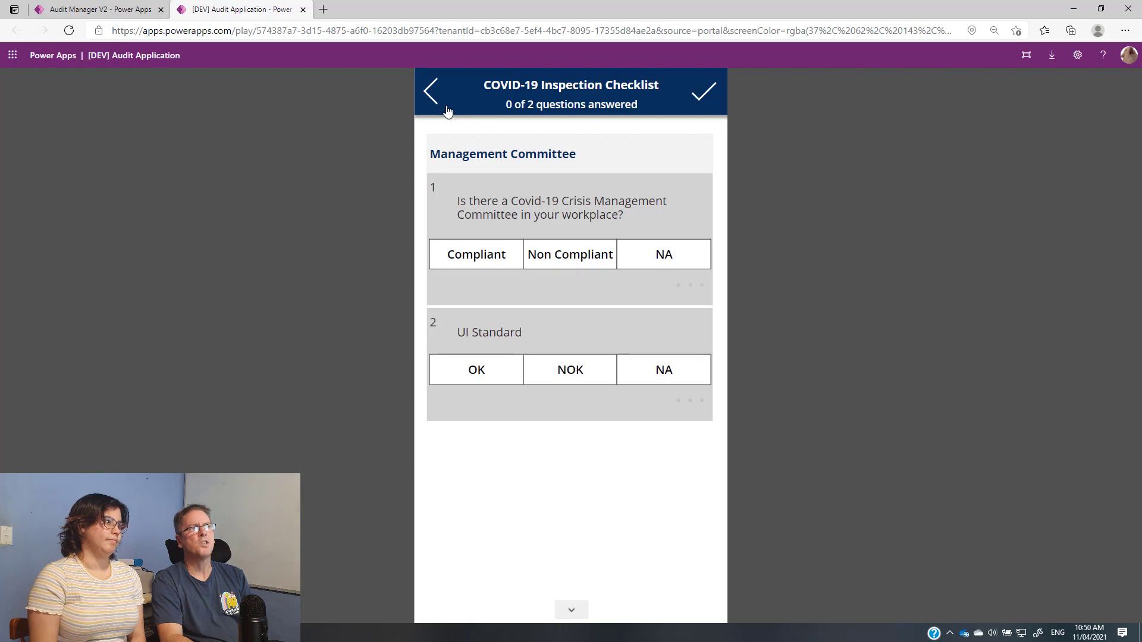
click(432, 91)
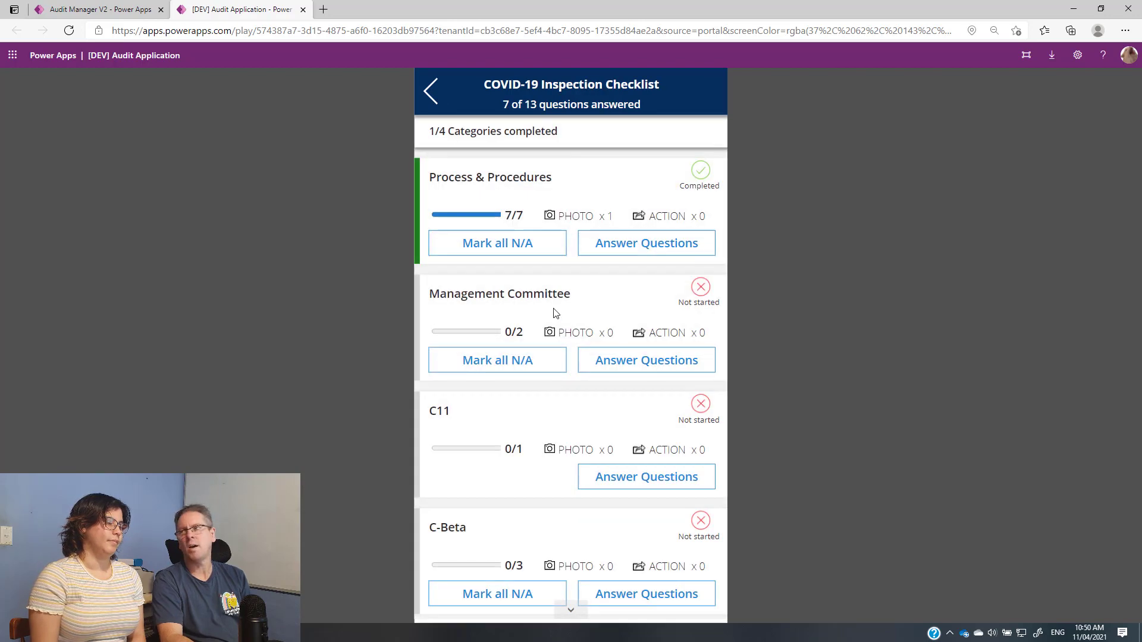
click(485, 364)
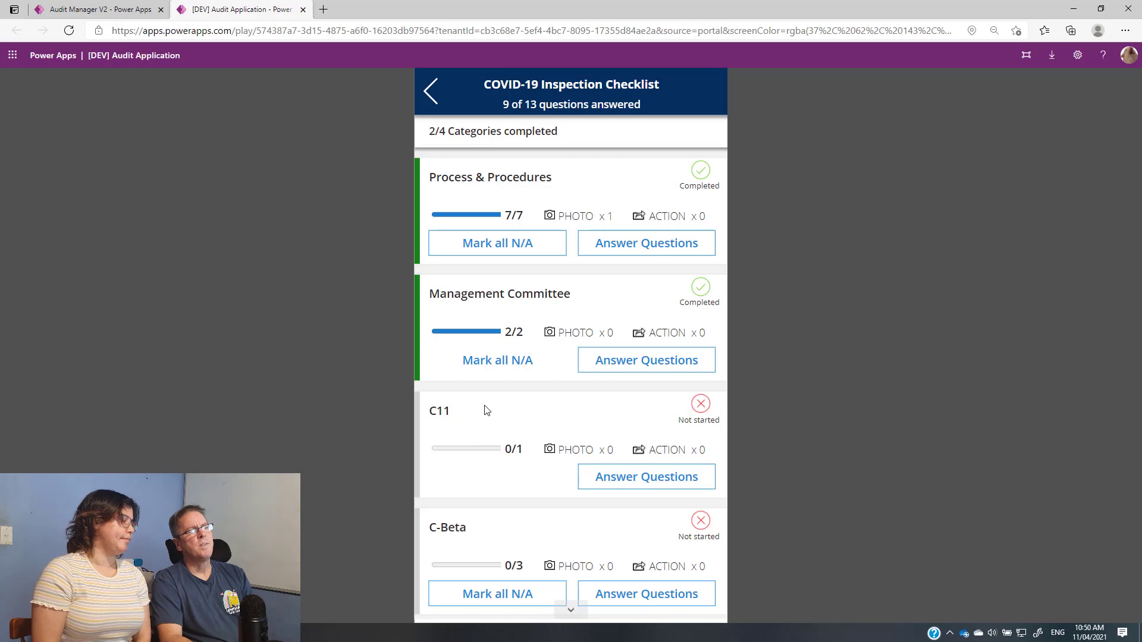
- Answer question 1 in the C11 category with Pass and submit the category
scroll(485, 410, down, 1)
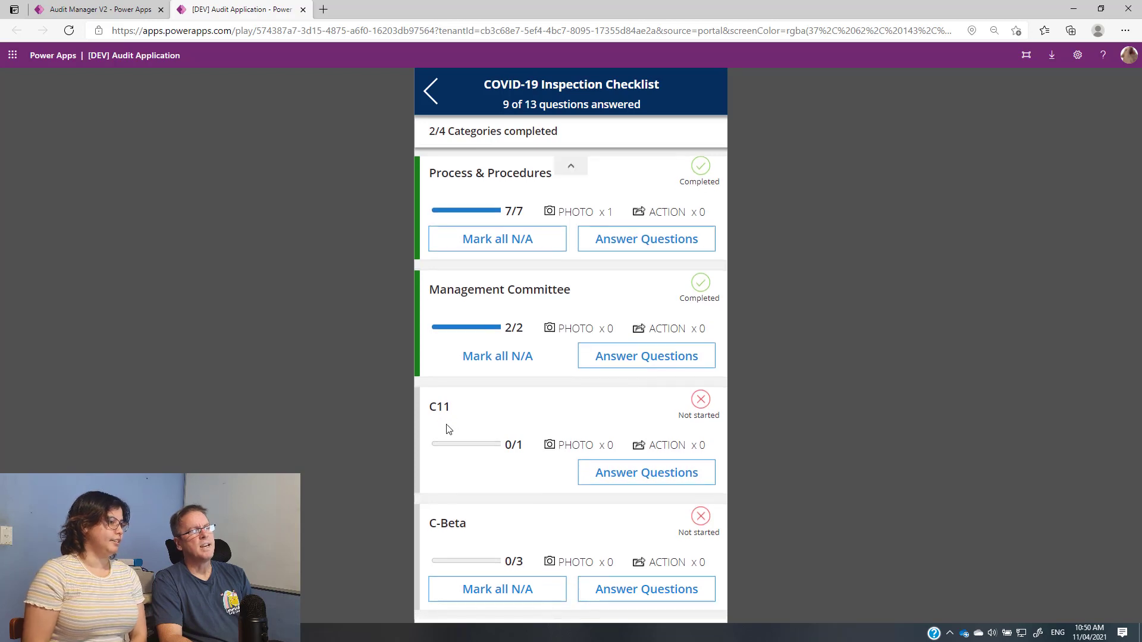
click(537, 426)
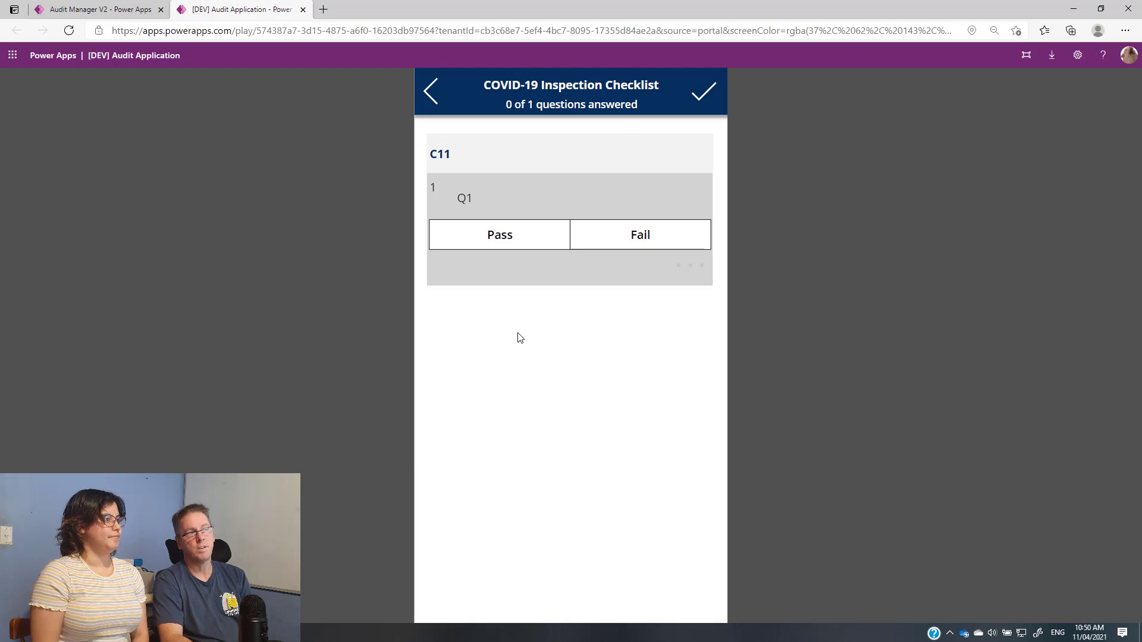
click(523, 249)
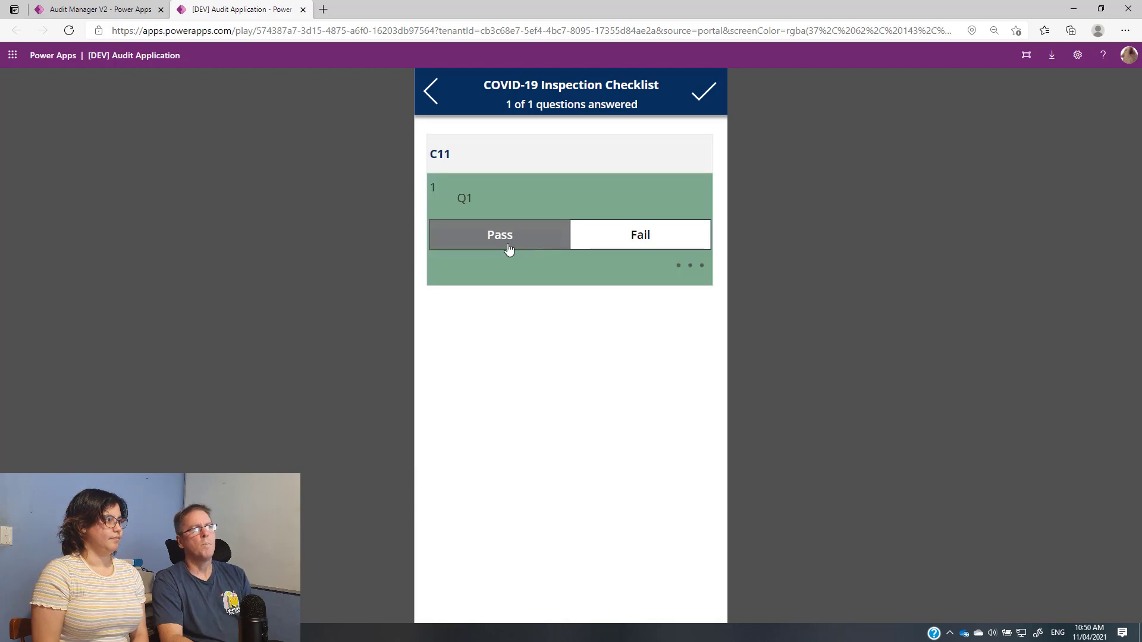
click(706, 90)
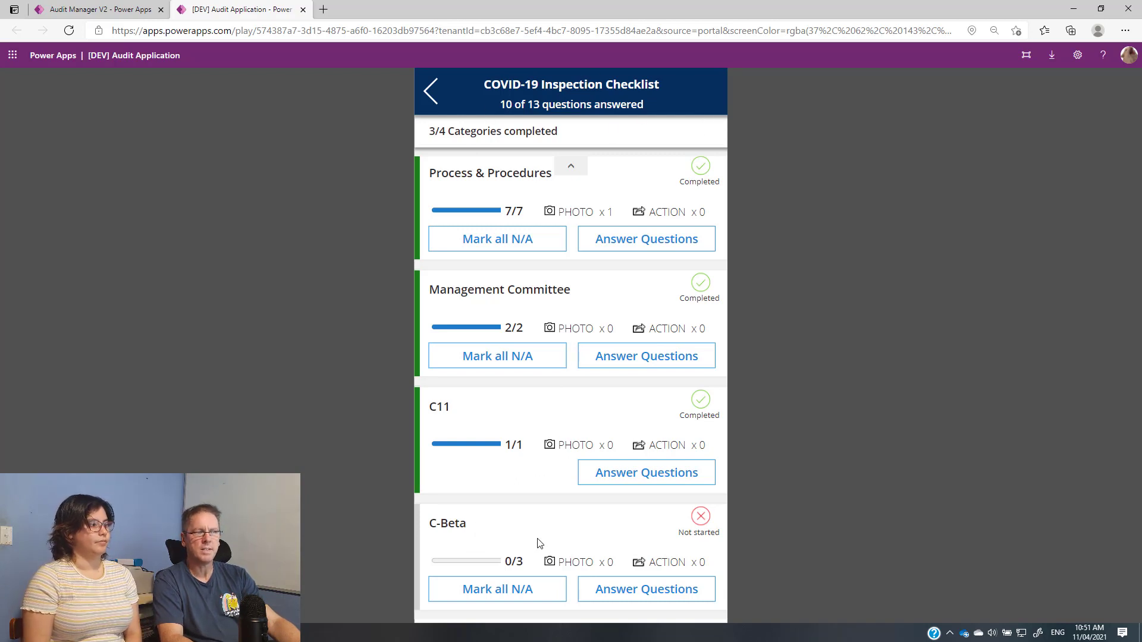
- Mark the C-Beta category N/A, enter 30 for its mandatory ISO 14001 question, and submit the category
click(499, 590)
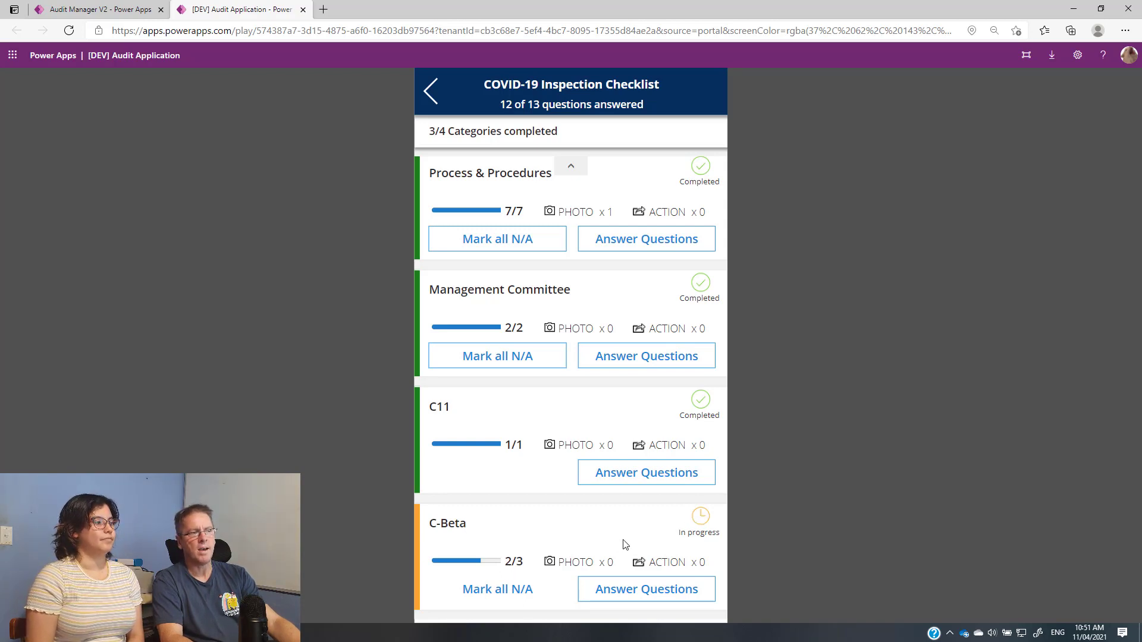
click(566, 537)
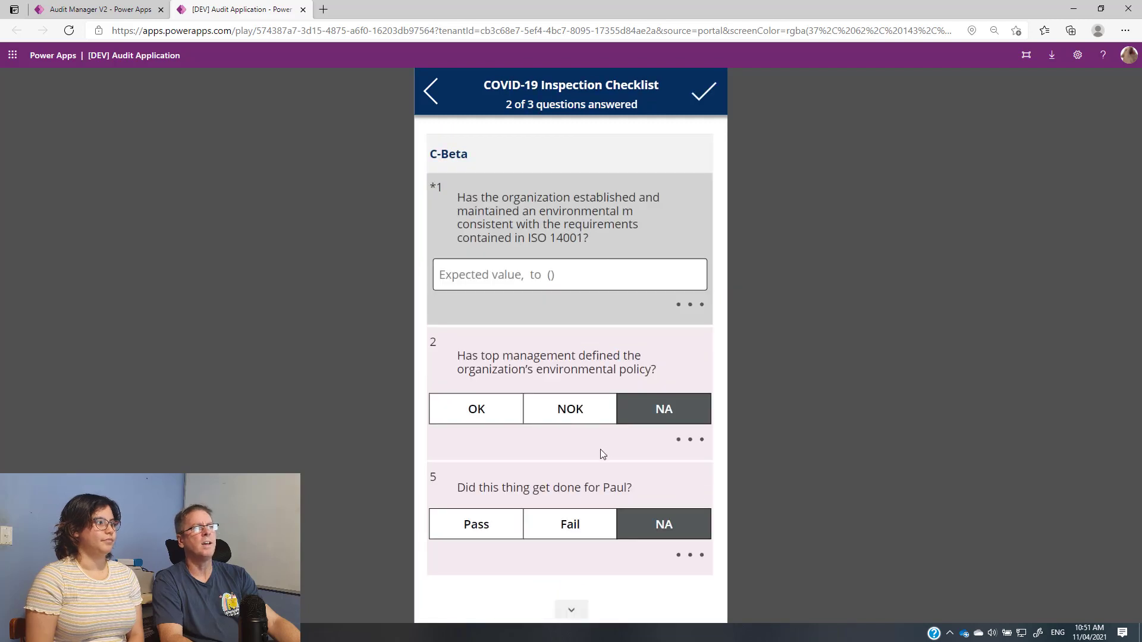
click(543, 277)
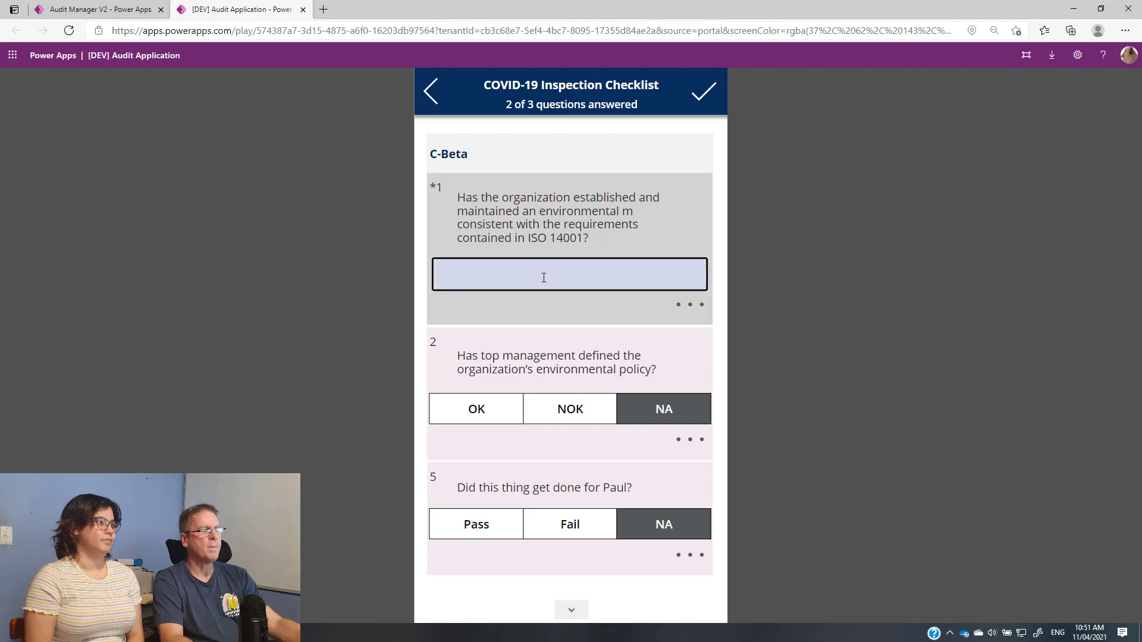
text(30)
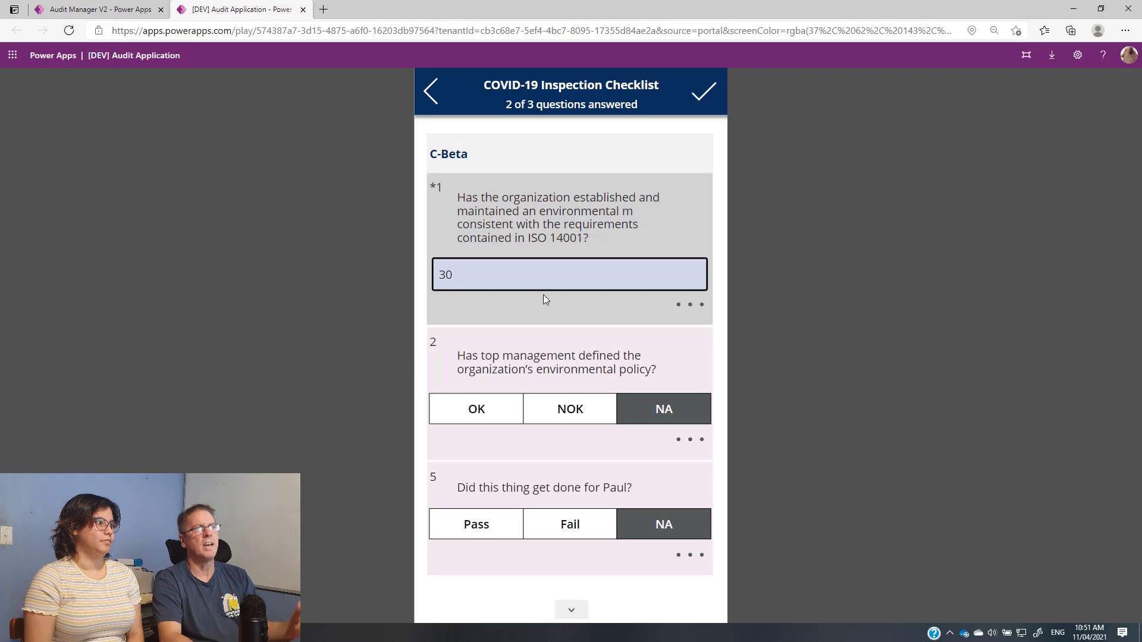
click(541, 305)
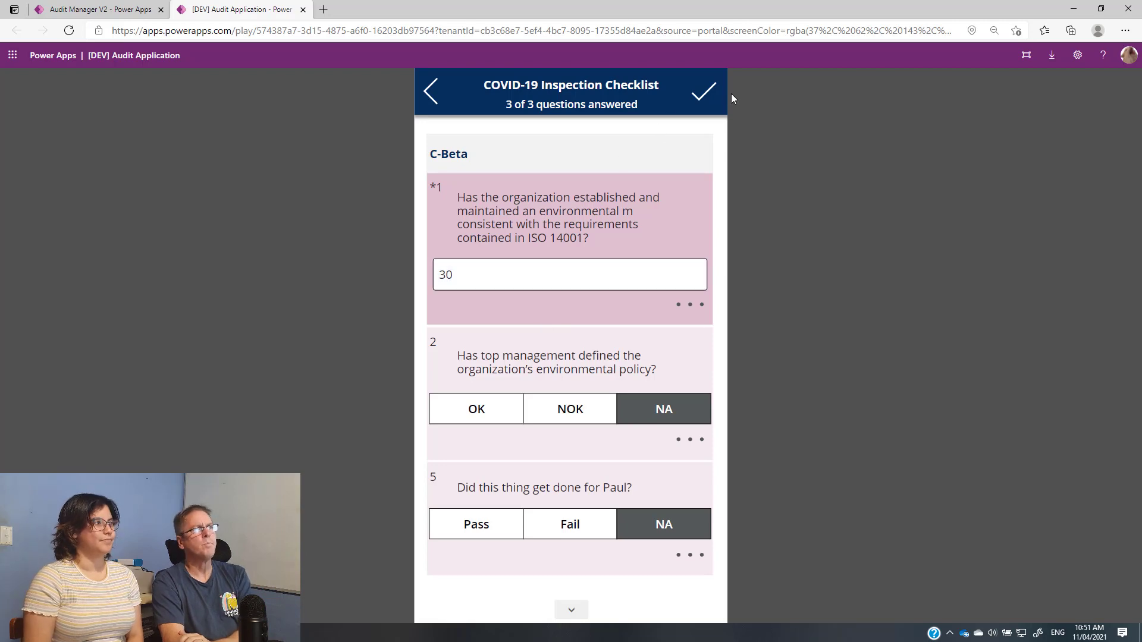
click(703, 98)
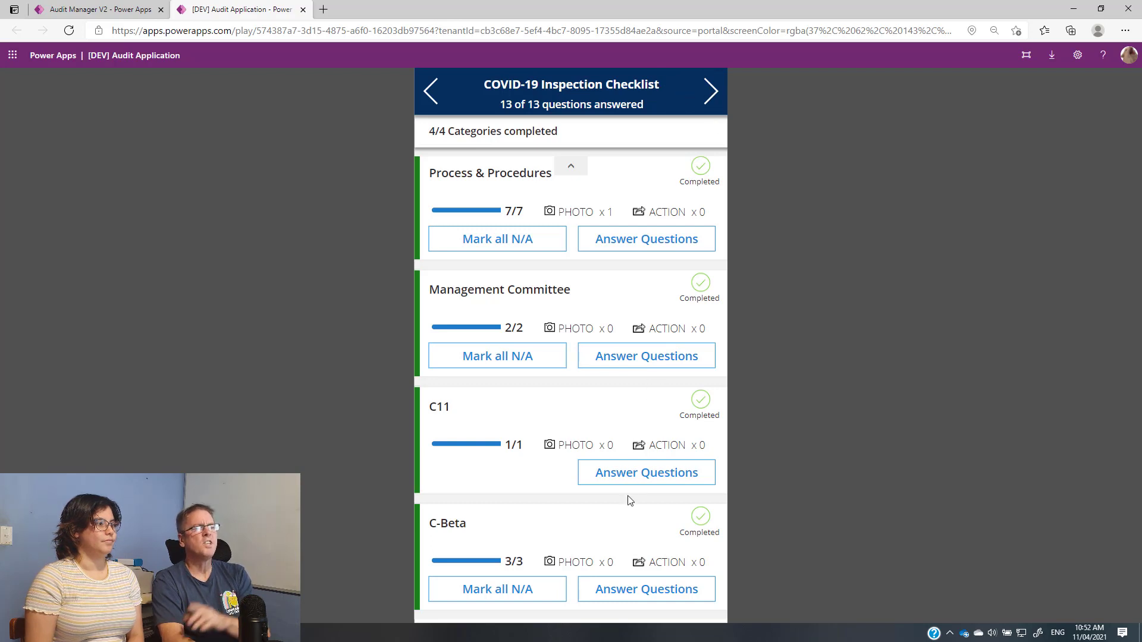
- Reopen C-Beta and start an audit action for the ISO 14001 question with the text "do something"
click(559, 542)
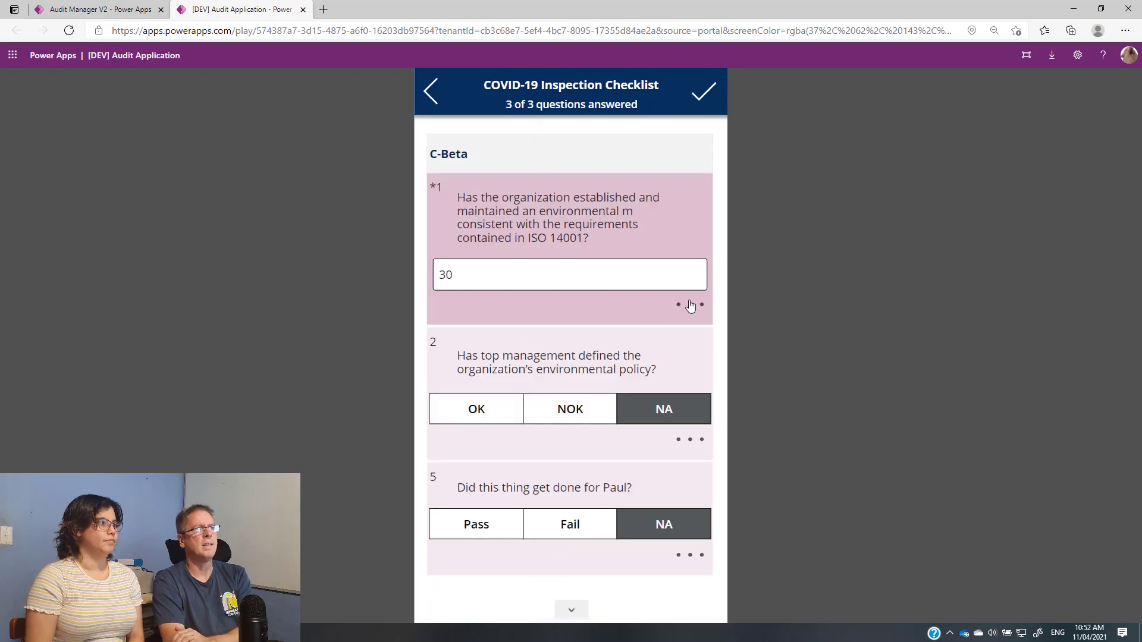
click(667, 308)
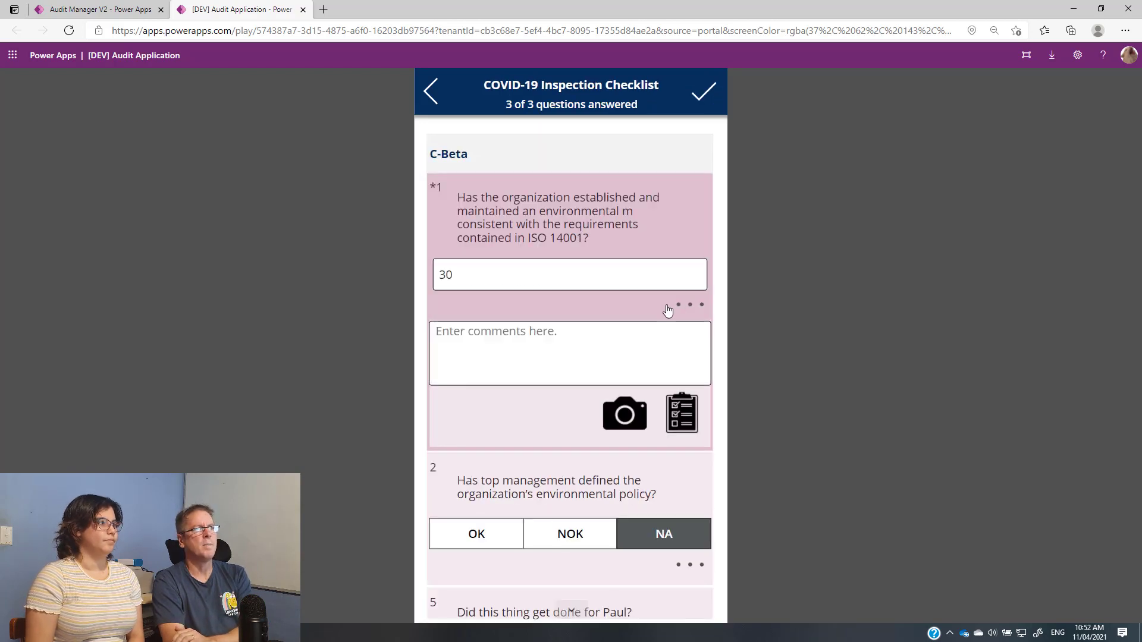
click(683, 421)
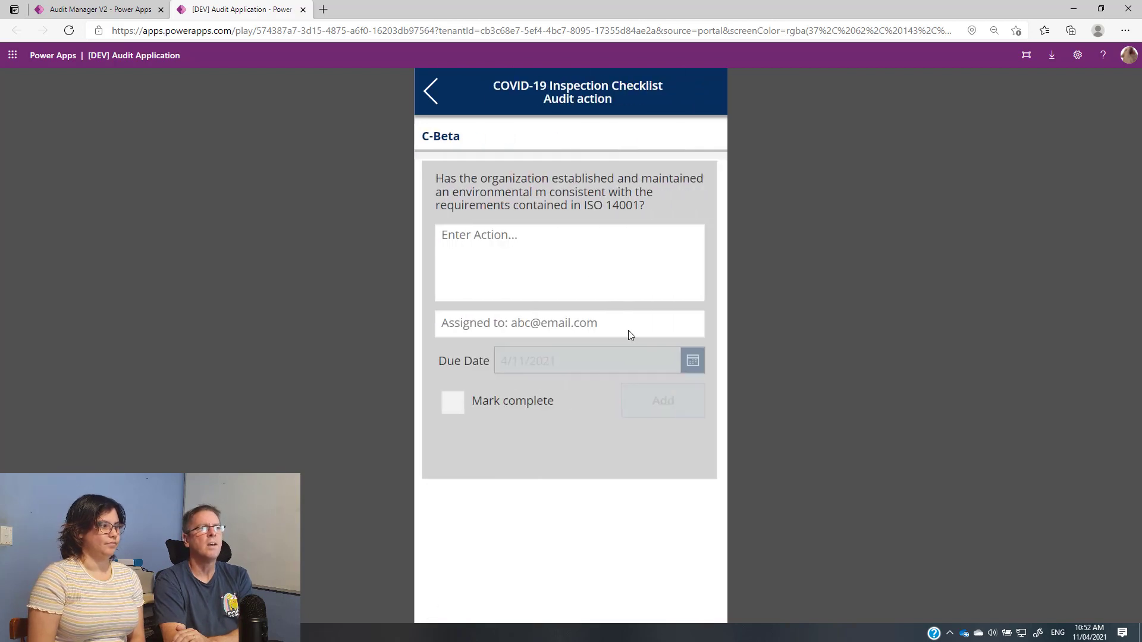
click(584, 267)
text(do something)
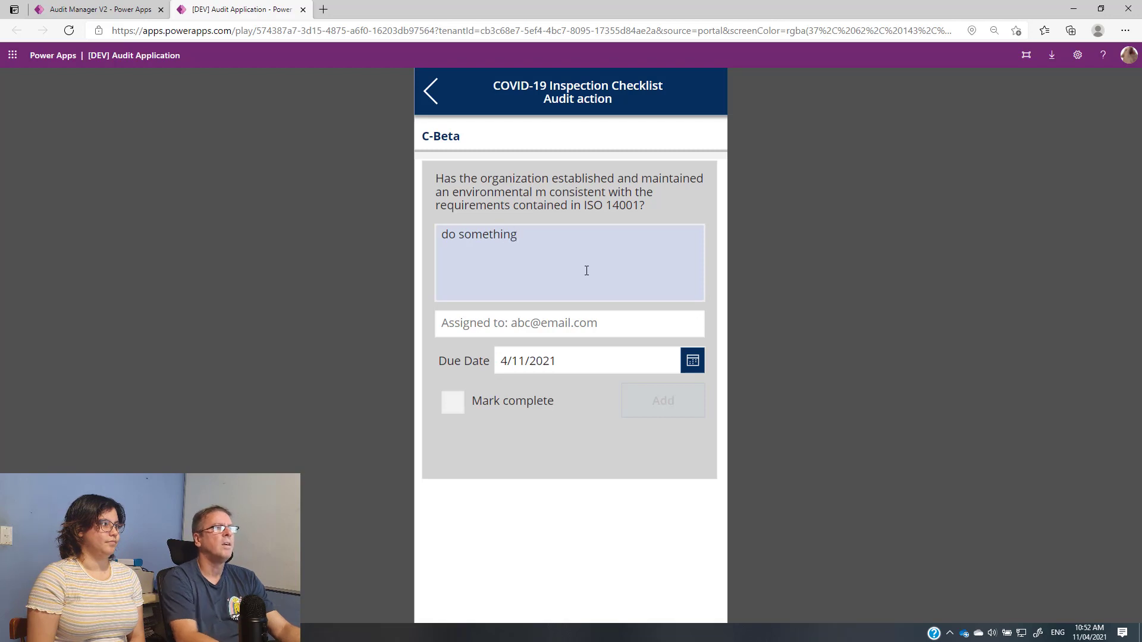
- Assign the action to the suggested contact's e-mail, add it, and save the action and the C-Beta category
click(581, 319)
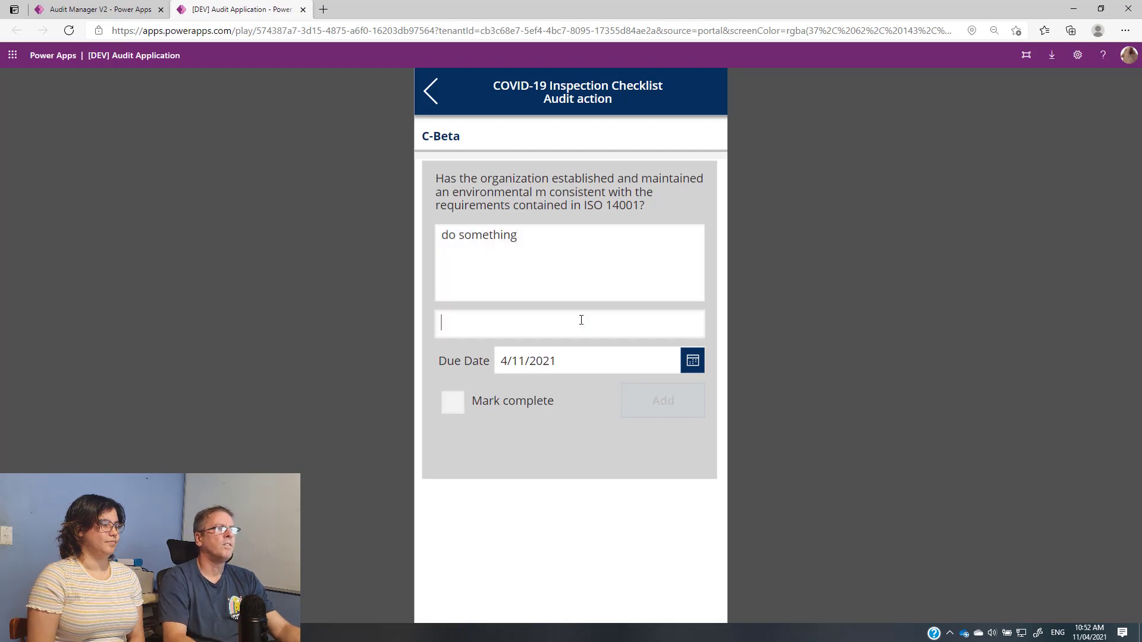
text(sev)
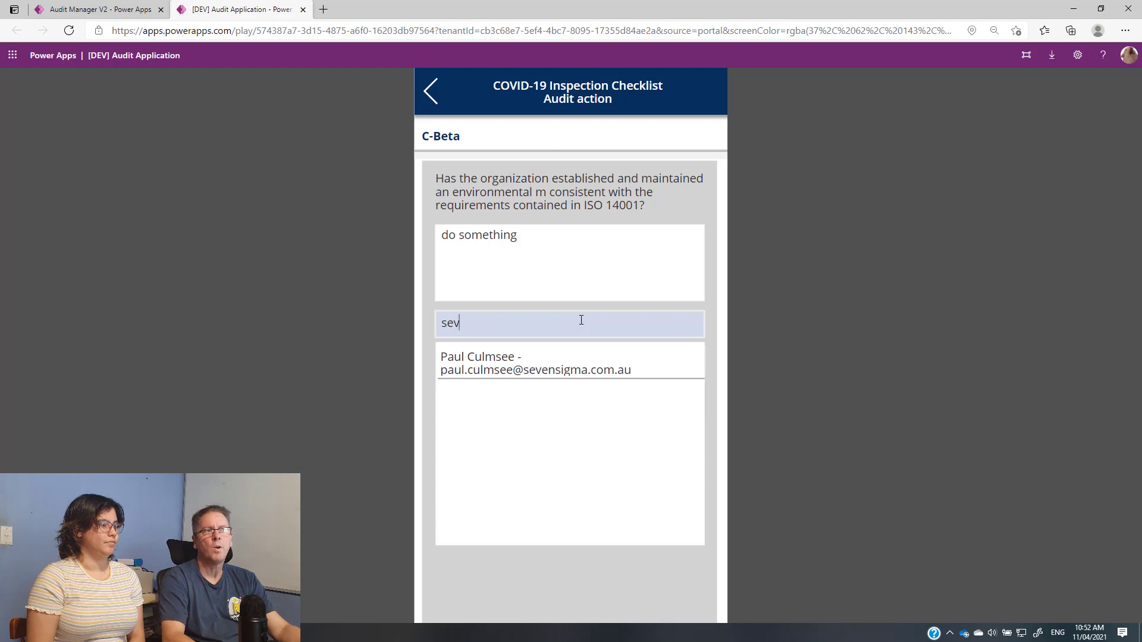
click(538, 364)
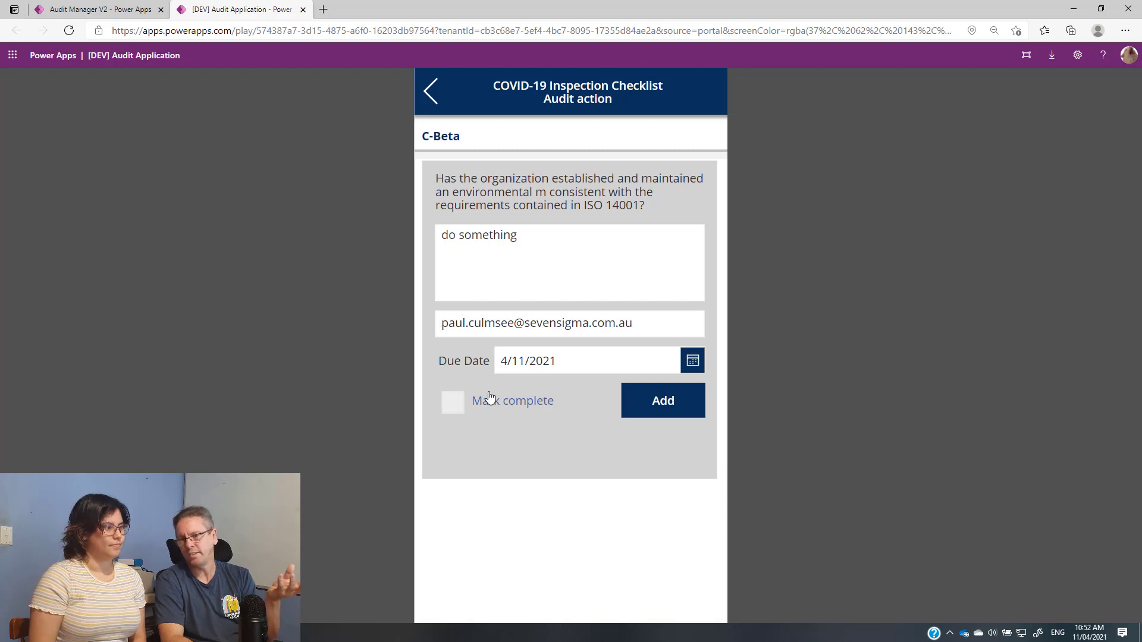
click(678, 409)
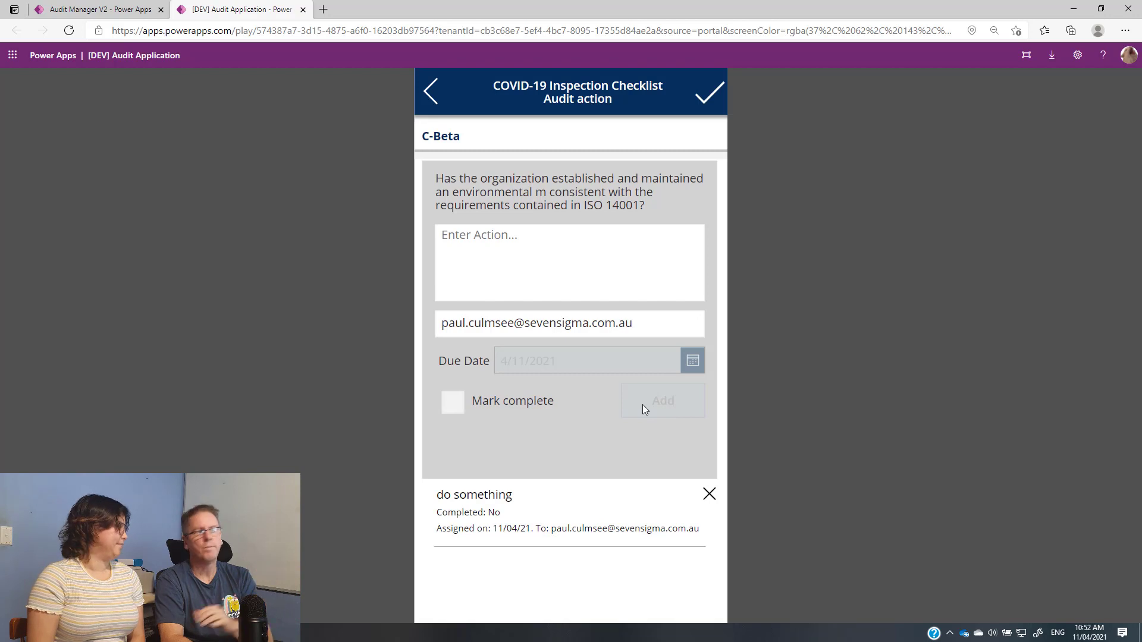
click(713, 96)
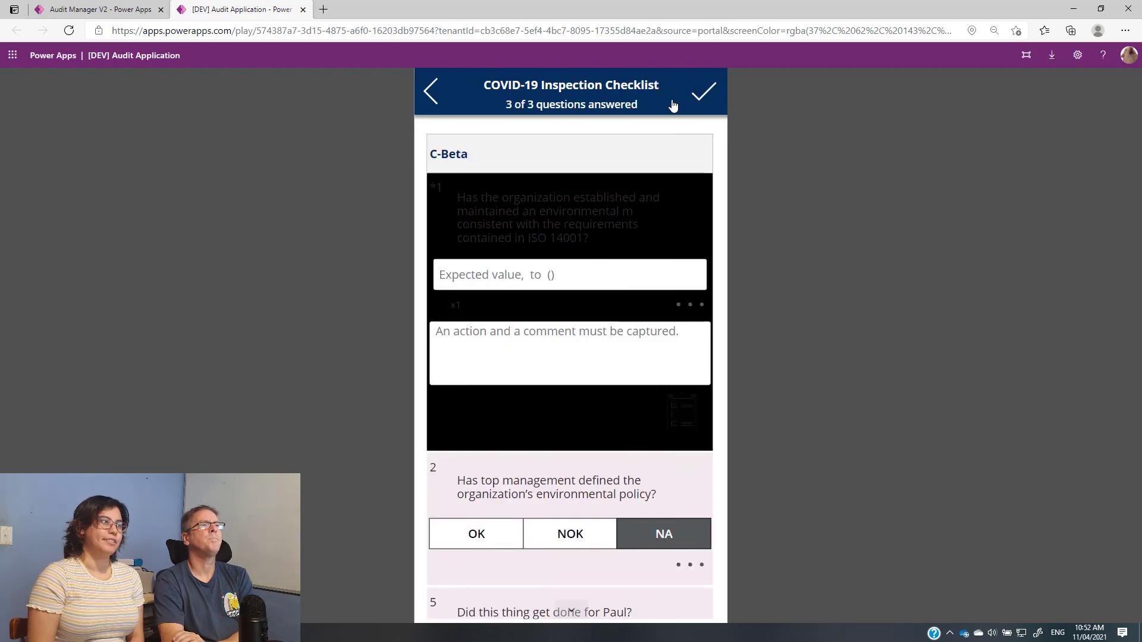
click(705, 95)
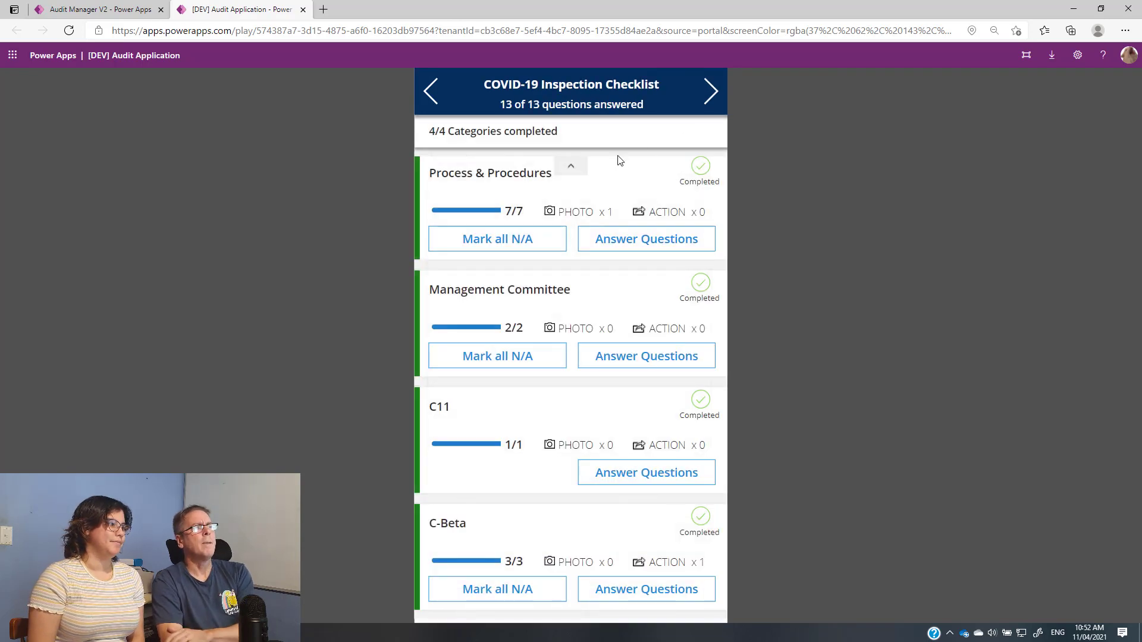
- Review the checklist's attached photo and its audit actions, and proceed to the contractor rating
click(710, 92)
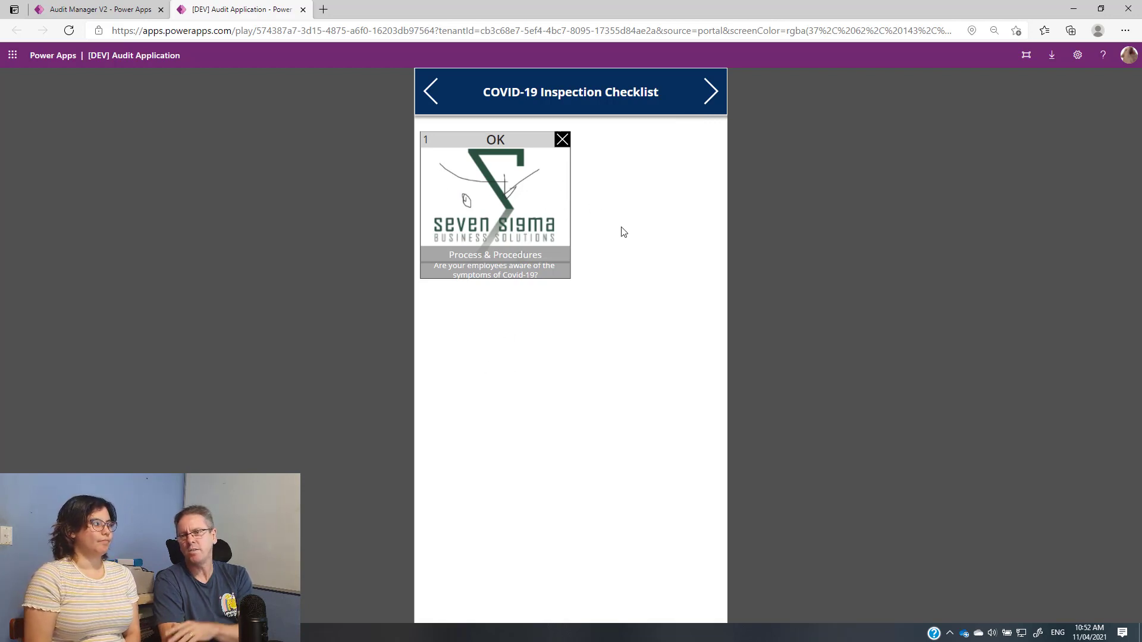
click(711, 92)
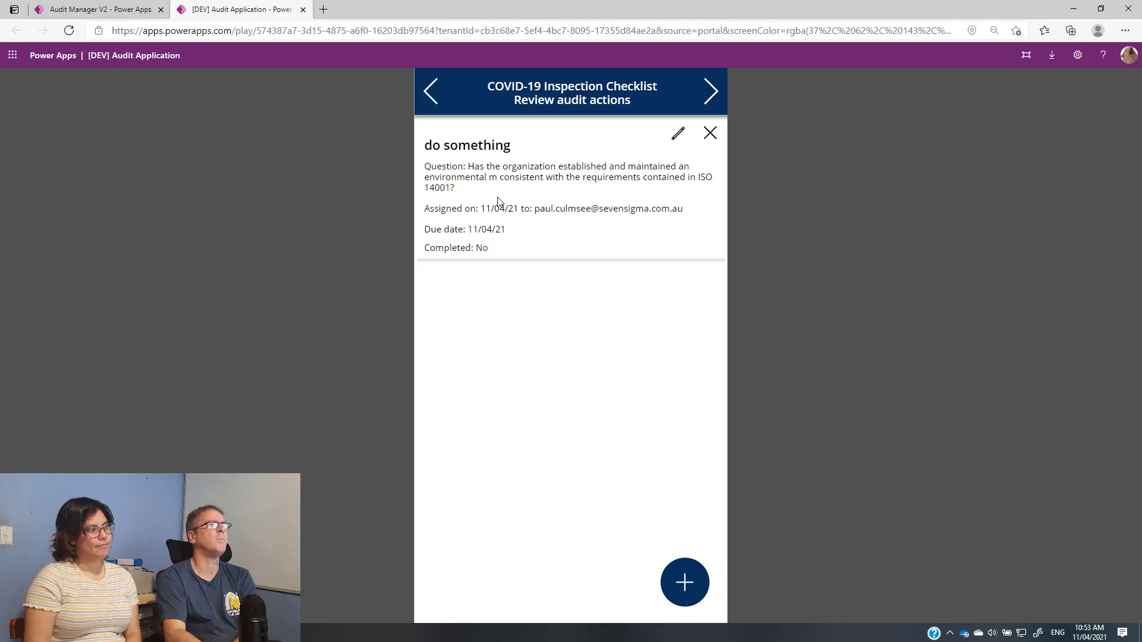
click(711, 92)
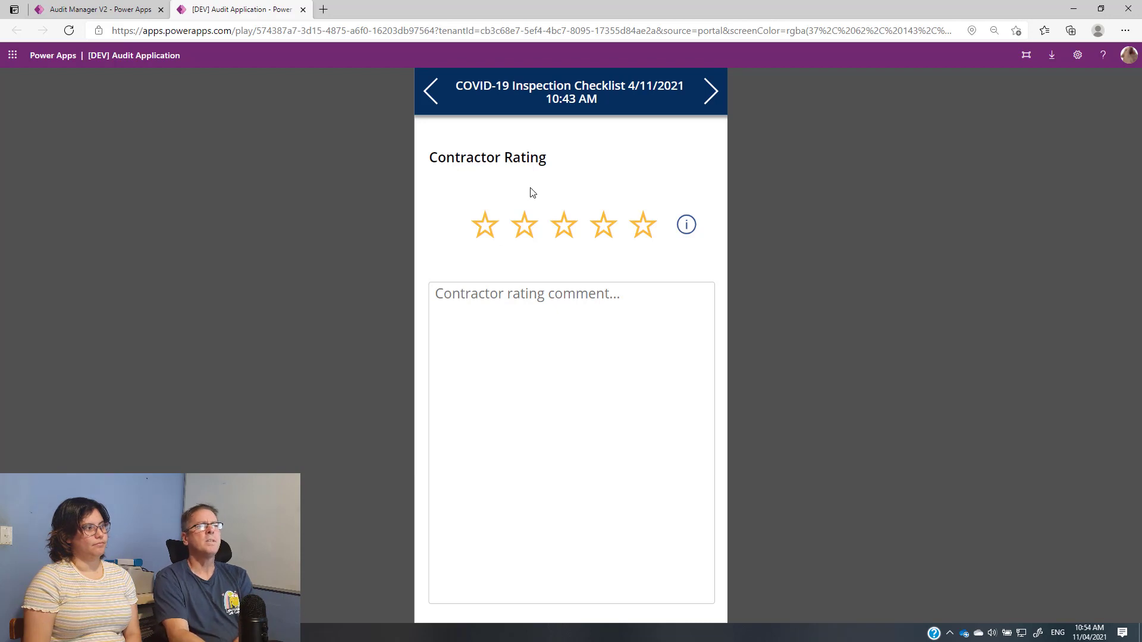
- Check the star rating guide, rate the contractor four stars (Above standard), and enter the comment "nice work"
click(685, 225)
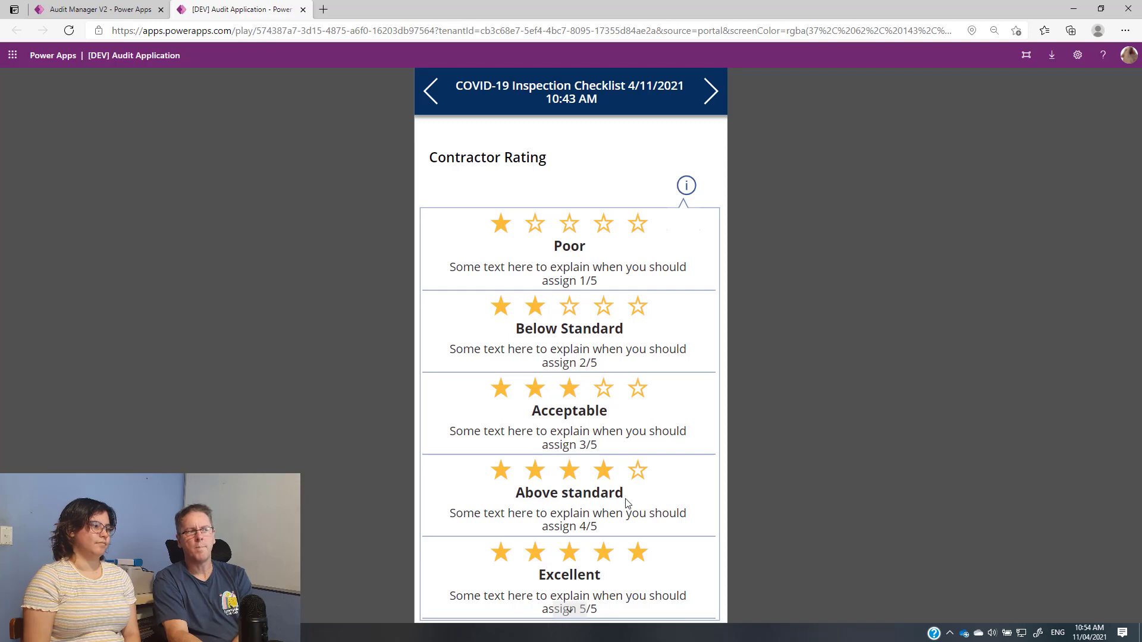
click(683, 186)
click(615, 239)
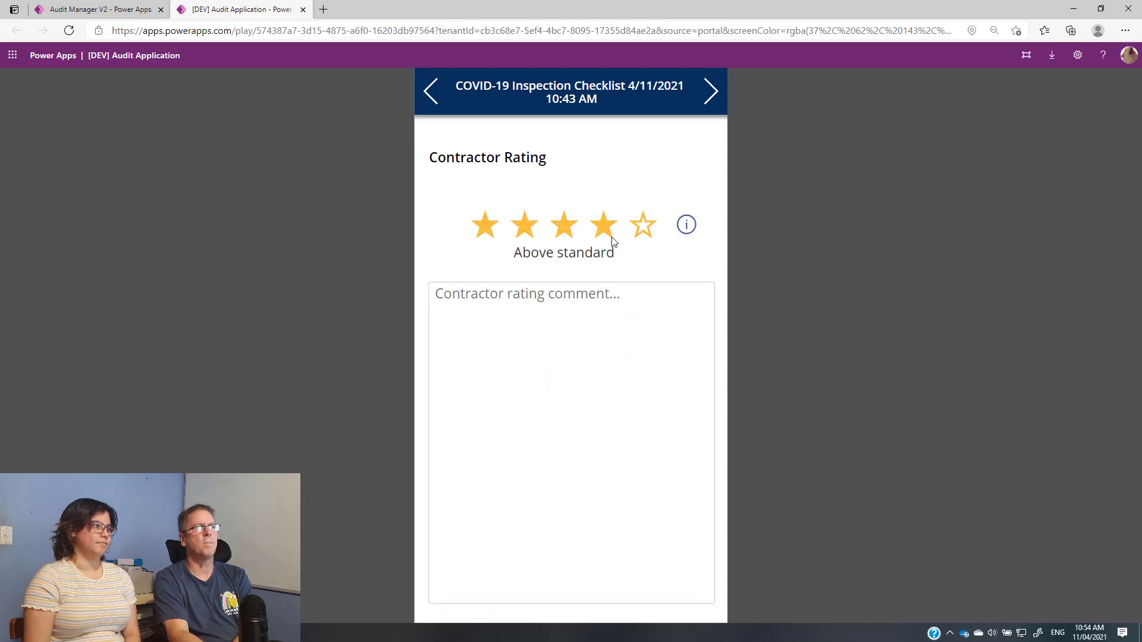
click(582, 348)
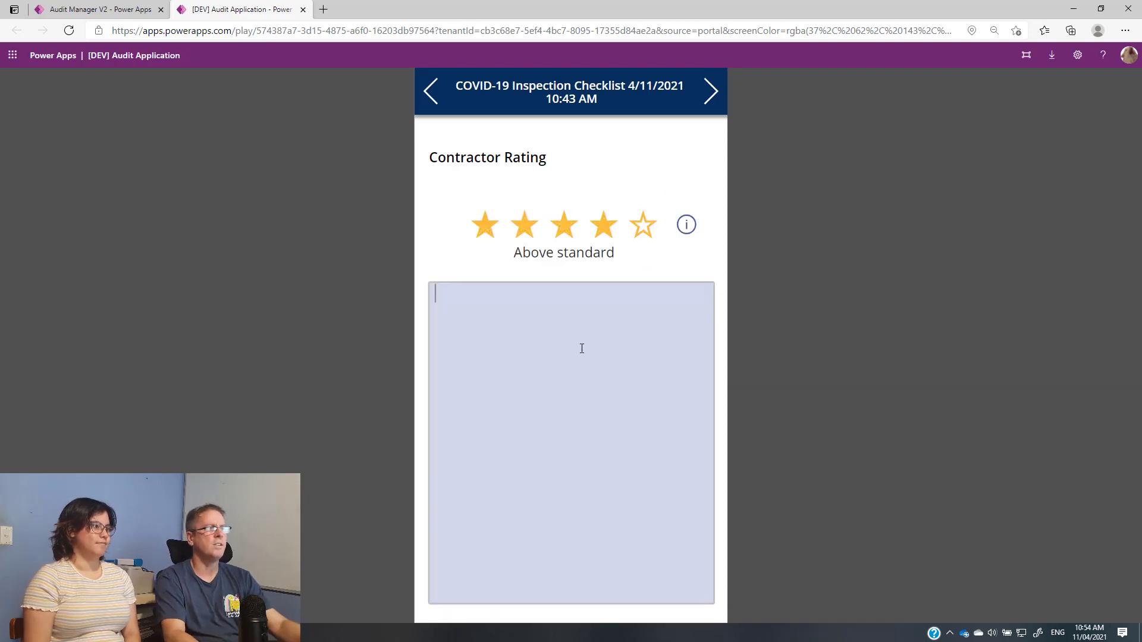
text(nice work)
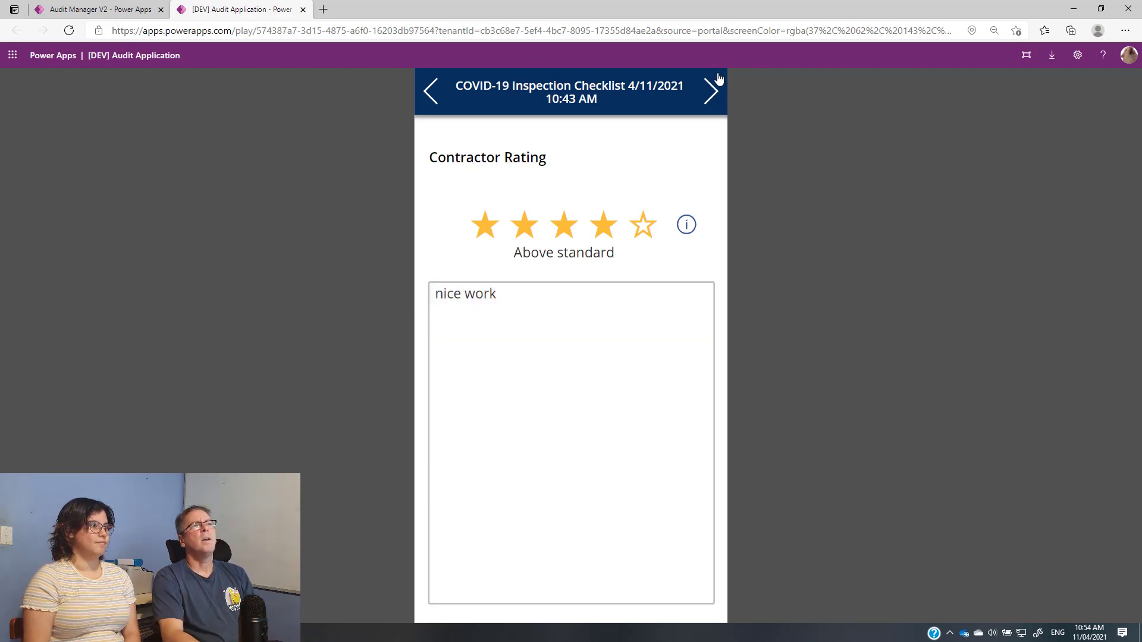
- Proceed from the contractor rating and confirm submission of the COVID-19 Inspection Checklist
click(710, 93)
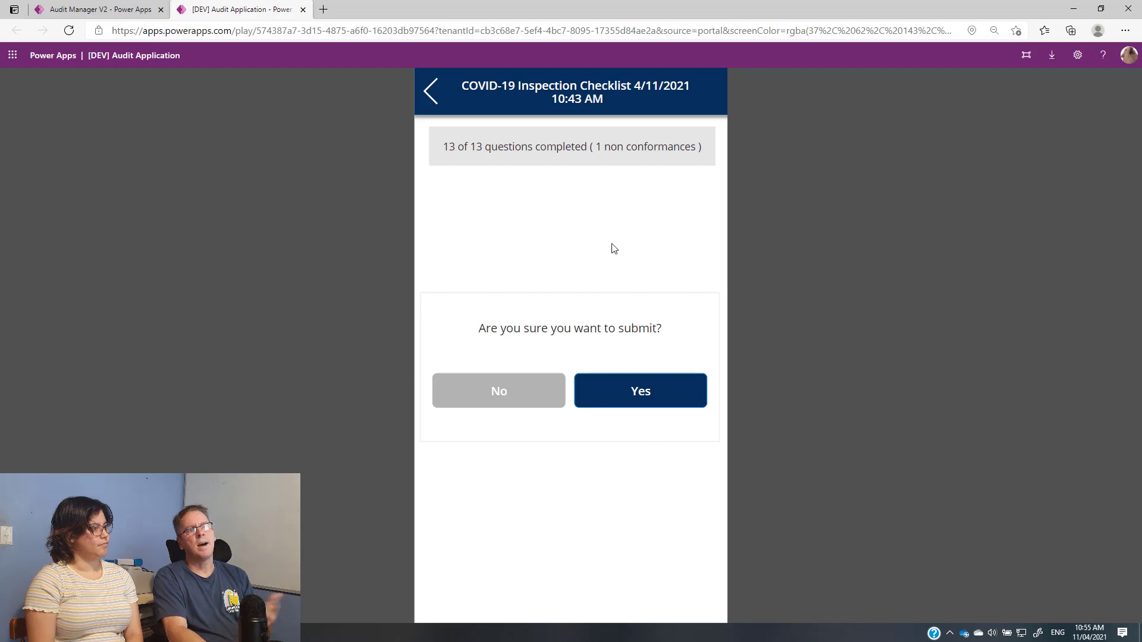
click(641, 400)
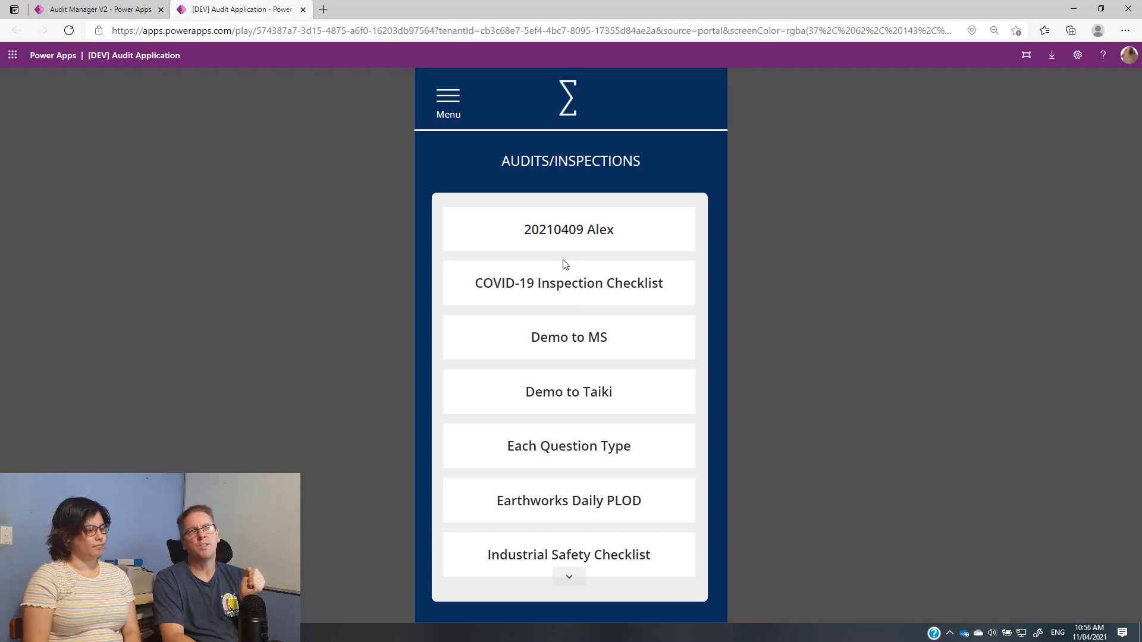
- Open the test Observation audit from the audits list and proceed with North, Team 1 and Project 1 to its Safety Observation form
scroll(559, 303, down, 1)
scroll(559, 303, down, 6)
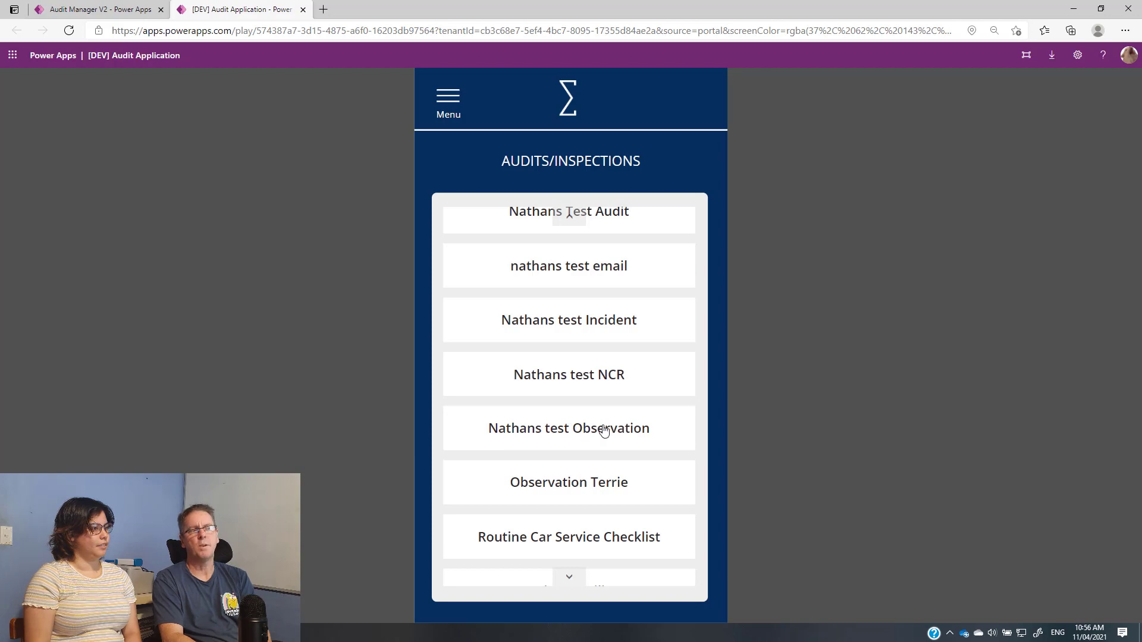
click(550, 432)
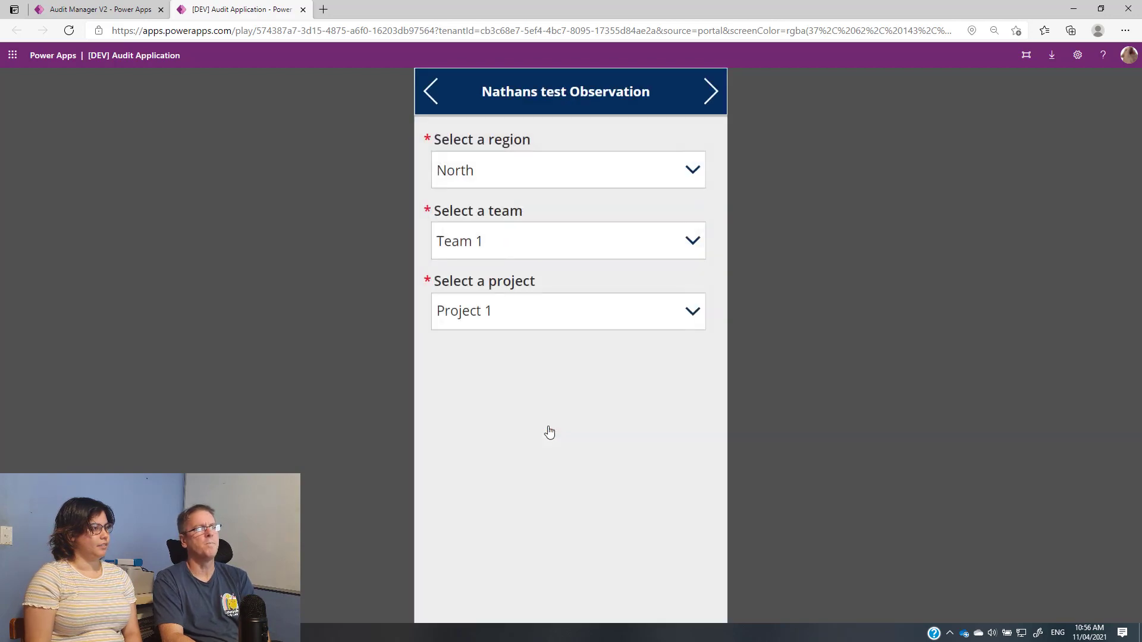
click(710, 92)
click(592, 330)
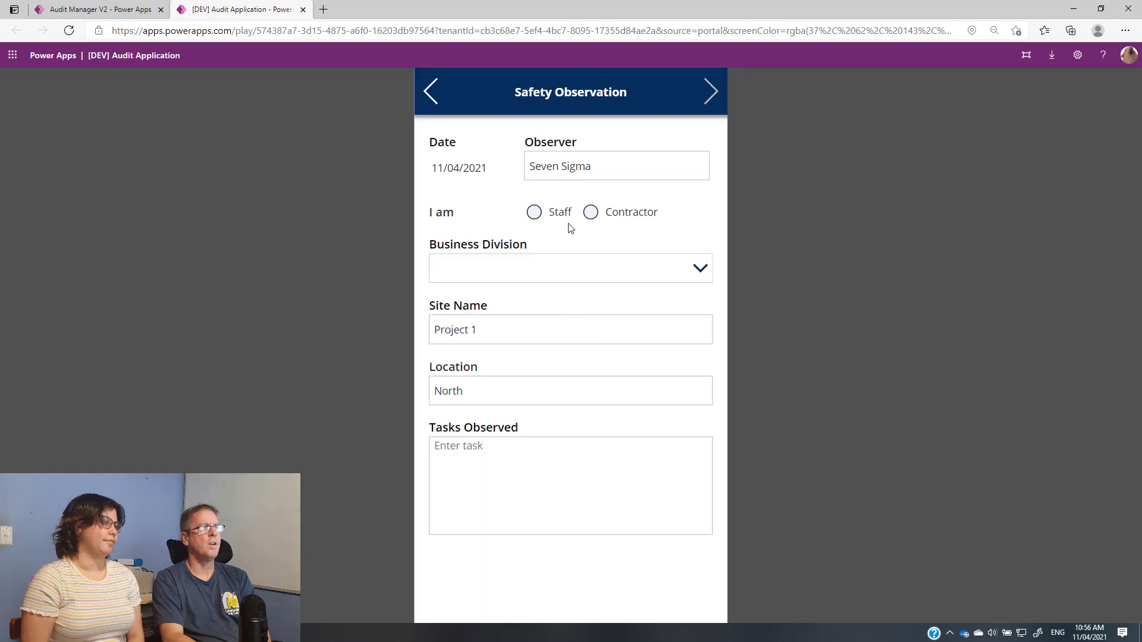
- Identify the observer as a Contractor and set the business division to Division2
click(591, 213)
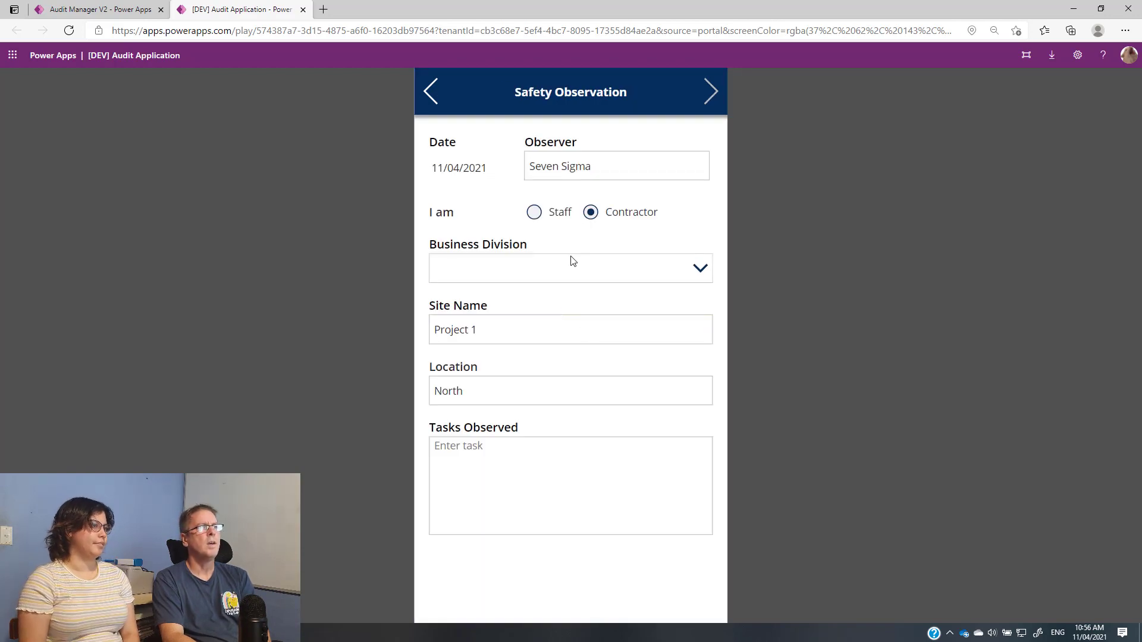
click(525, 265)
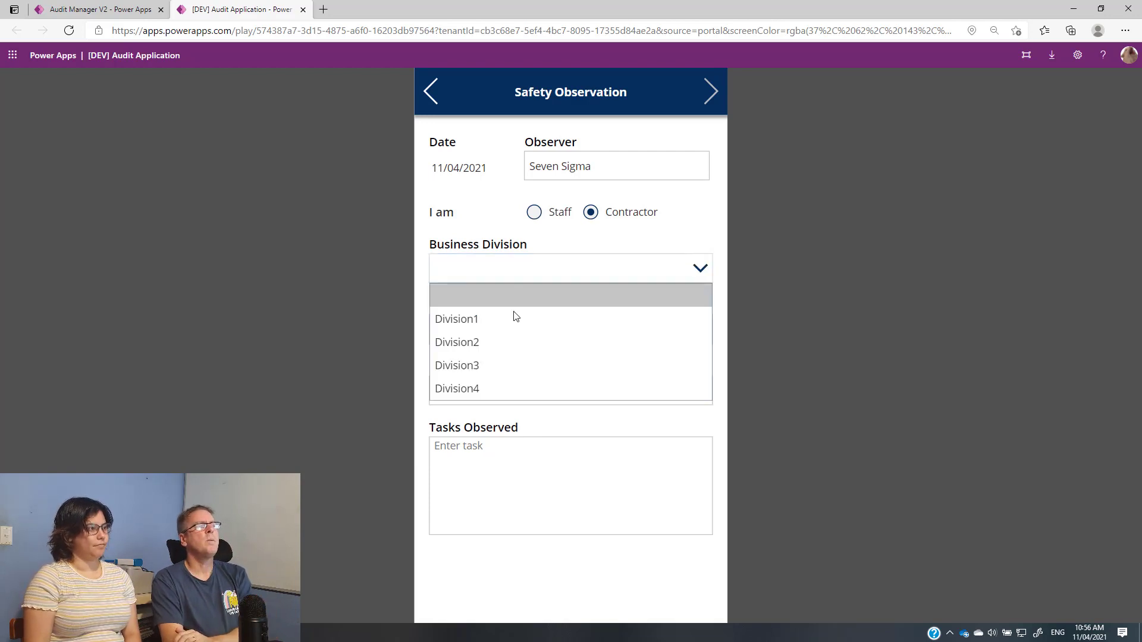
click(464, 343)
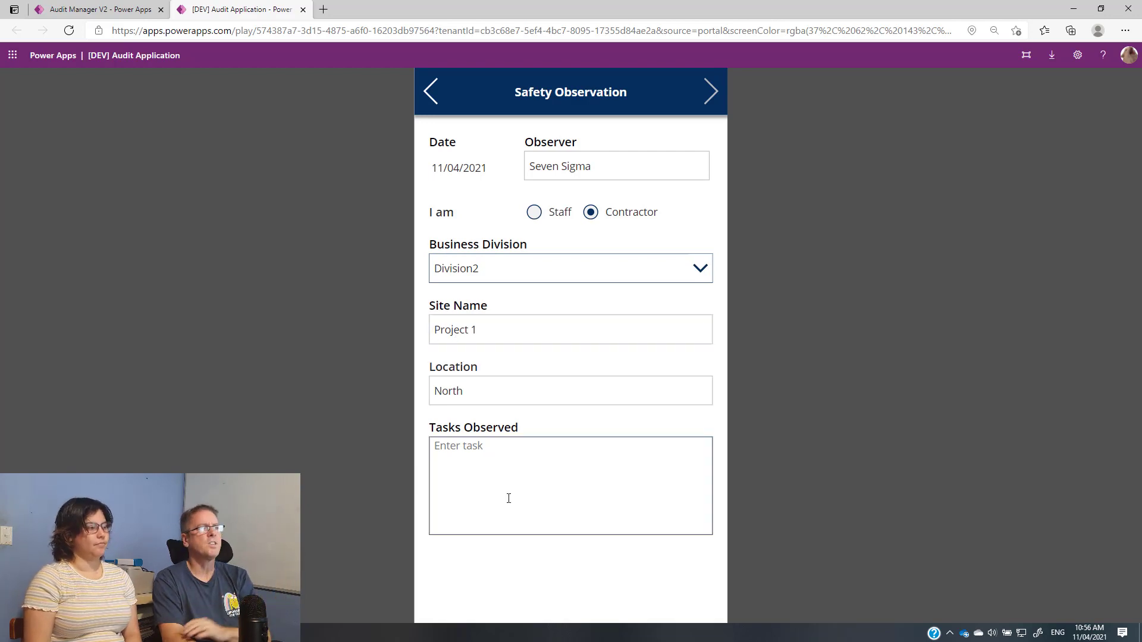
- Describe the observed task as two colleagues doing a demo, correct the spelling of "doing", and proceed to the observation entry page
click(535, 469)
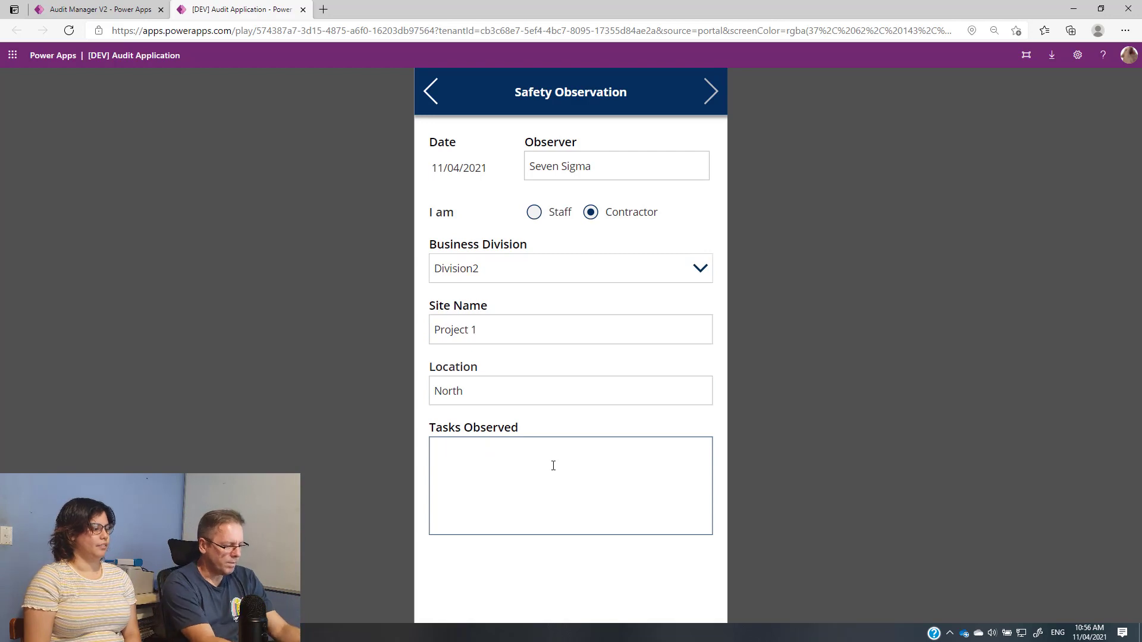
text(ash and paul do)
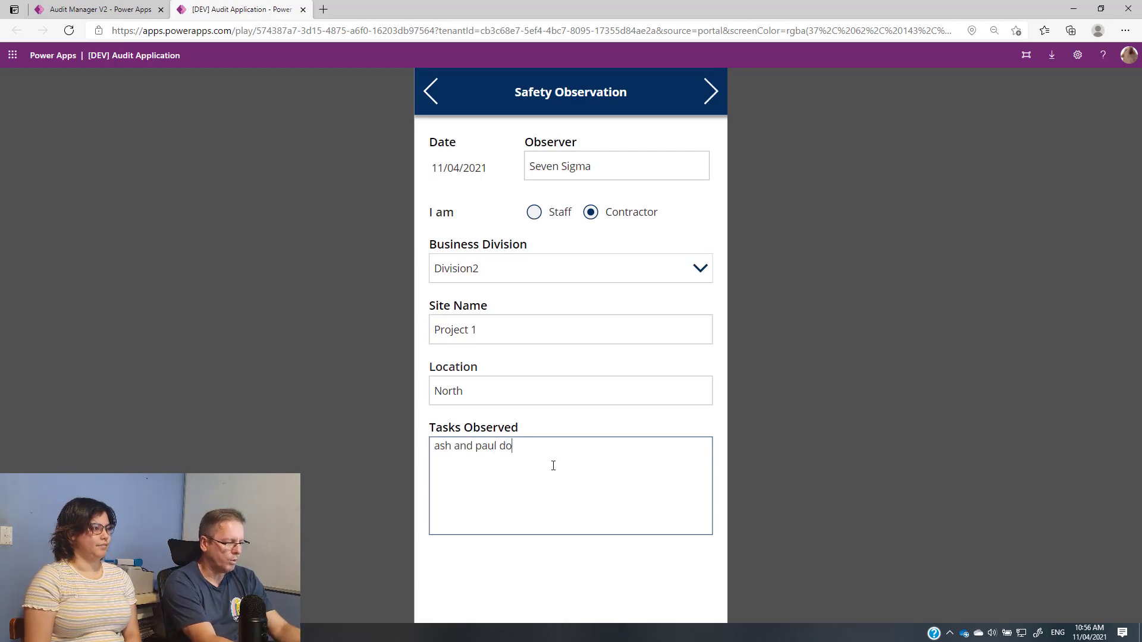
text(ign a demo)
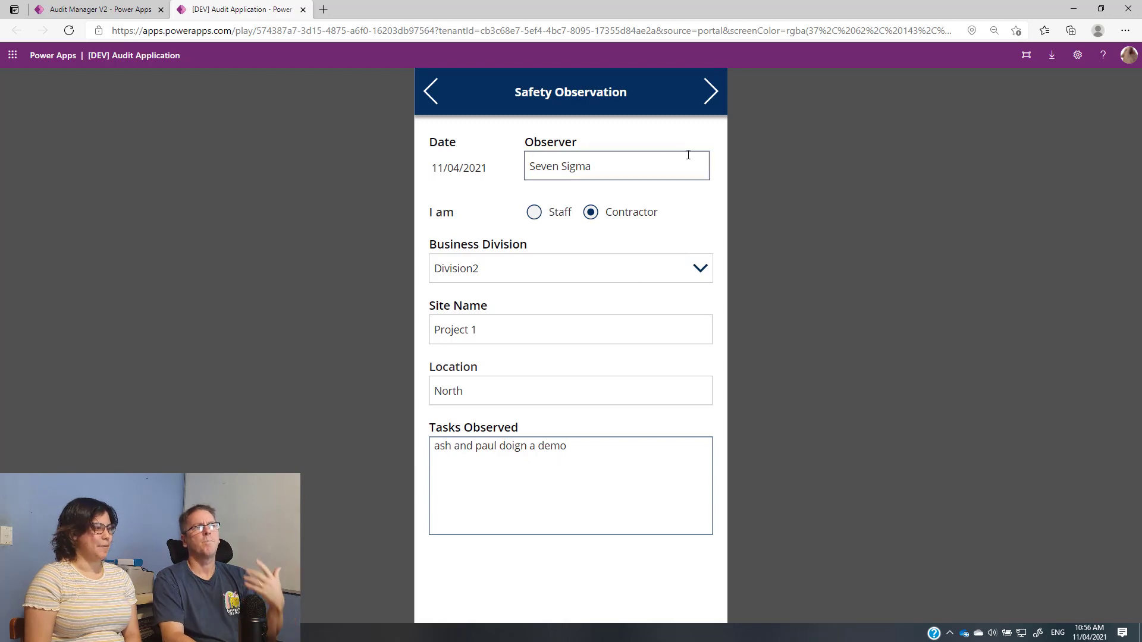
double_click(514, 446)
text(doing)
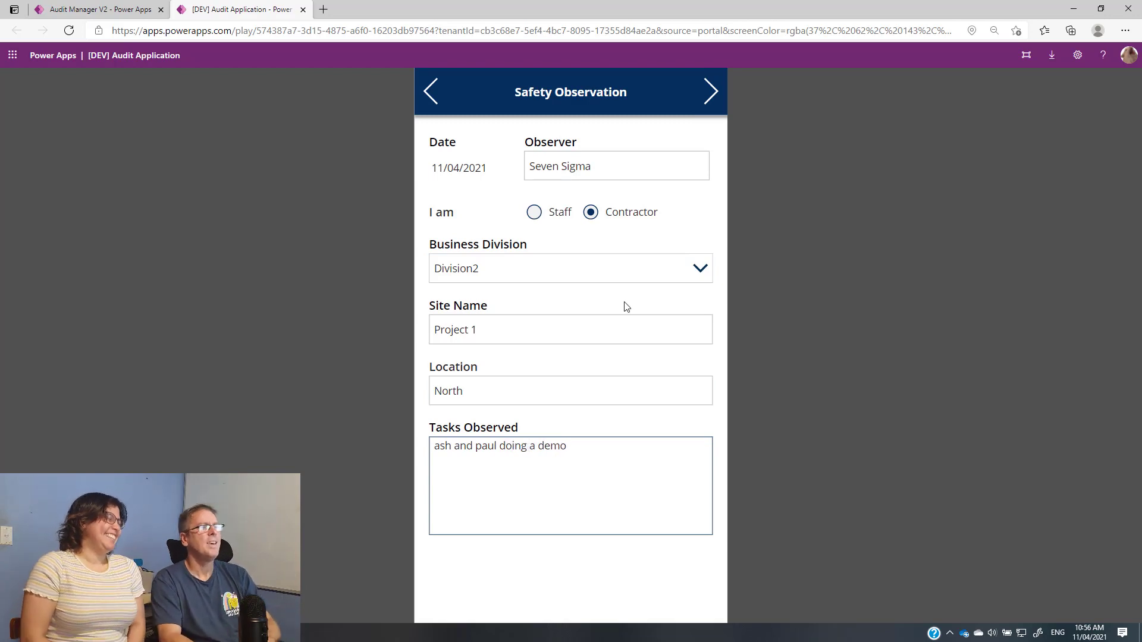
click(707, 99)
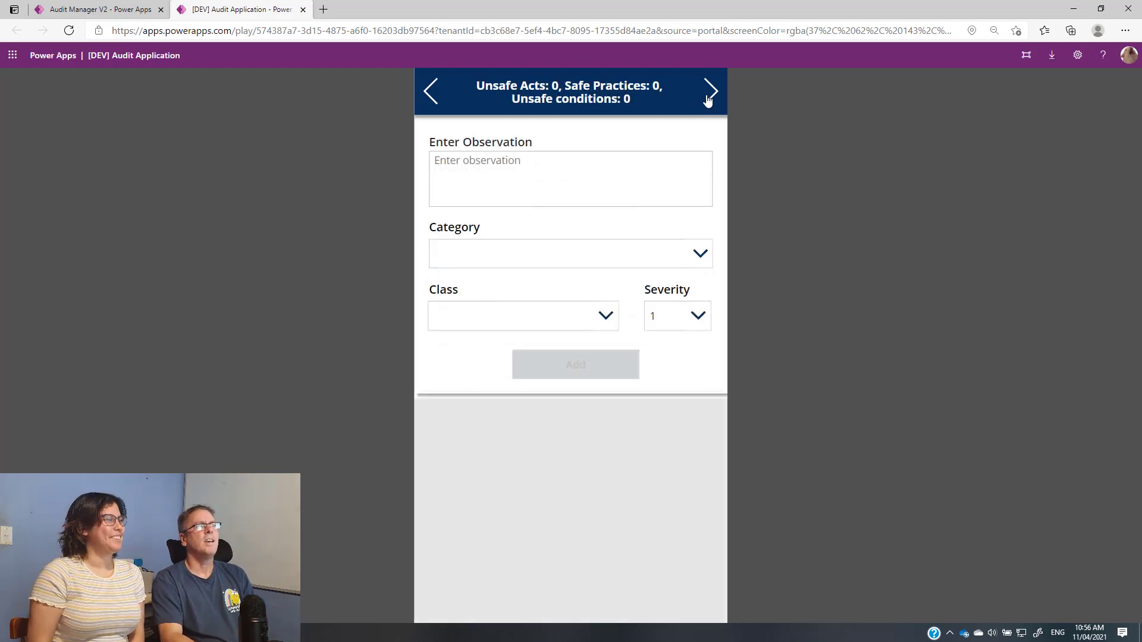
- Add an observation that the colleague "has great posture", with category Posture/Position, class Safe Practice and severity 2
click(583, 174)
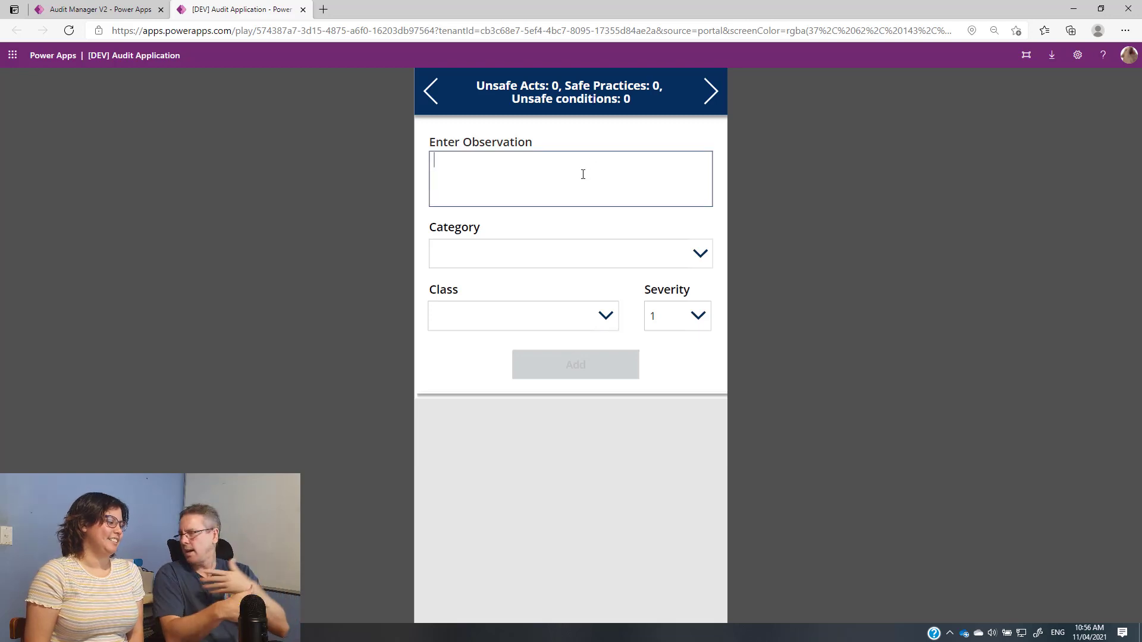
text(Ashlee )
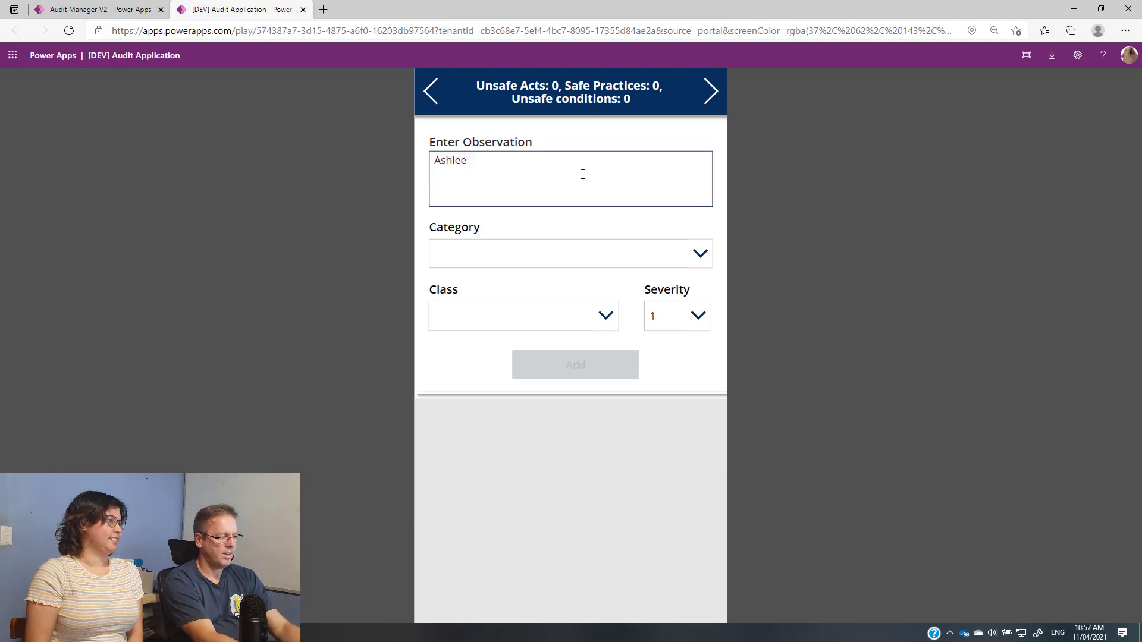
text(has great posture)
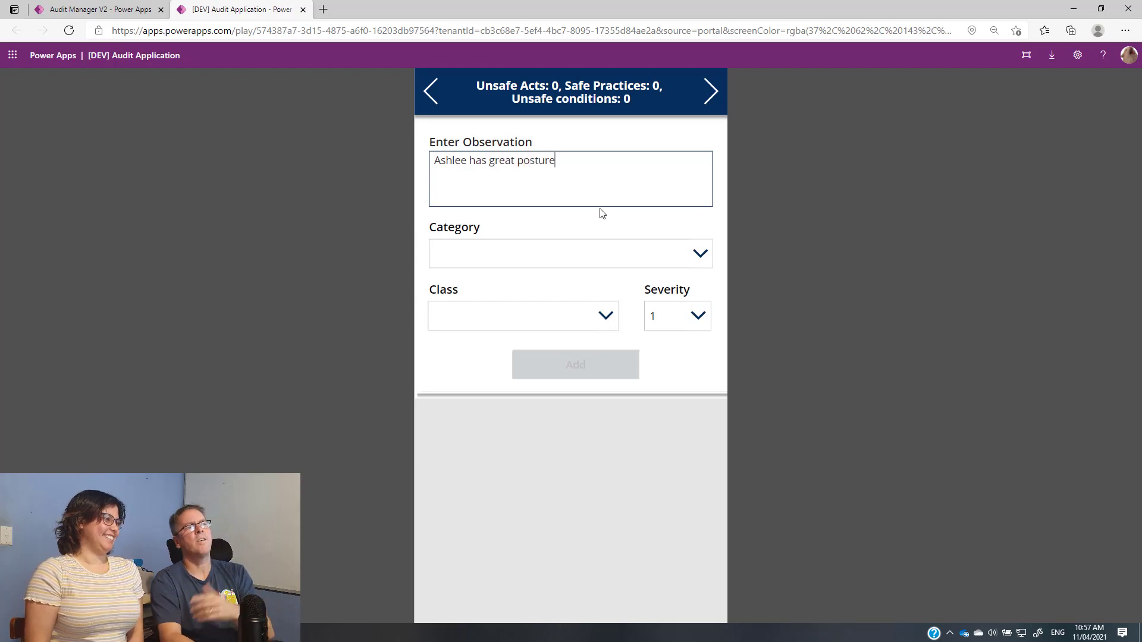
click(529, 252)
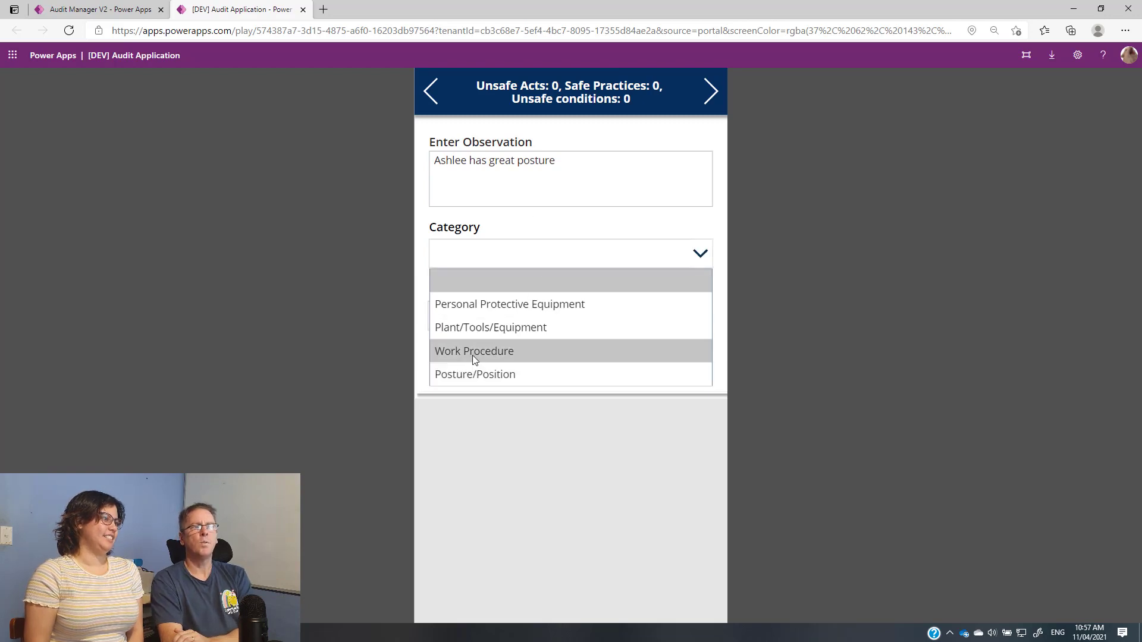
click(489, 375)
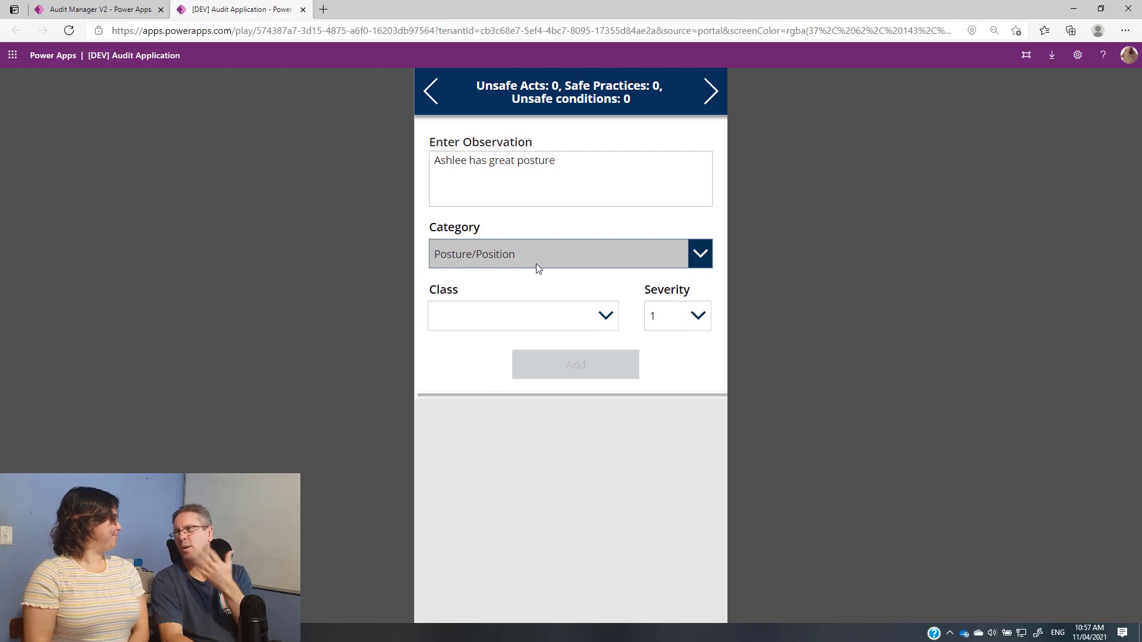
click(593, 314)
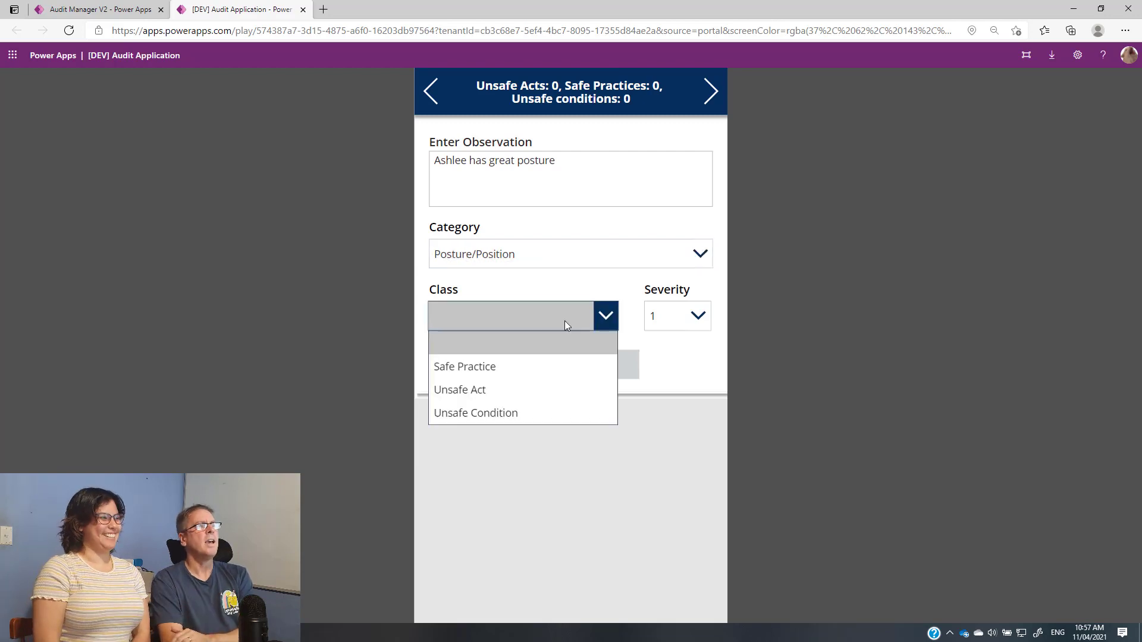
click(462, 367)
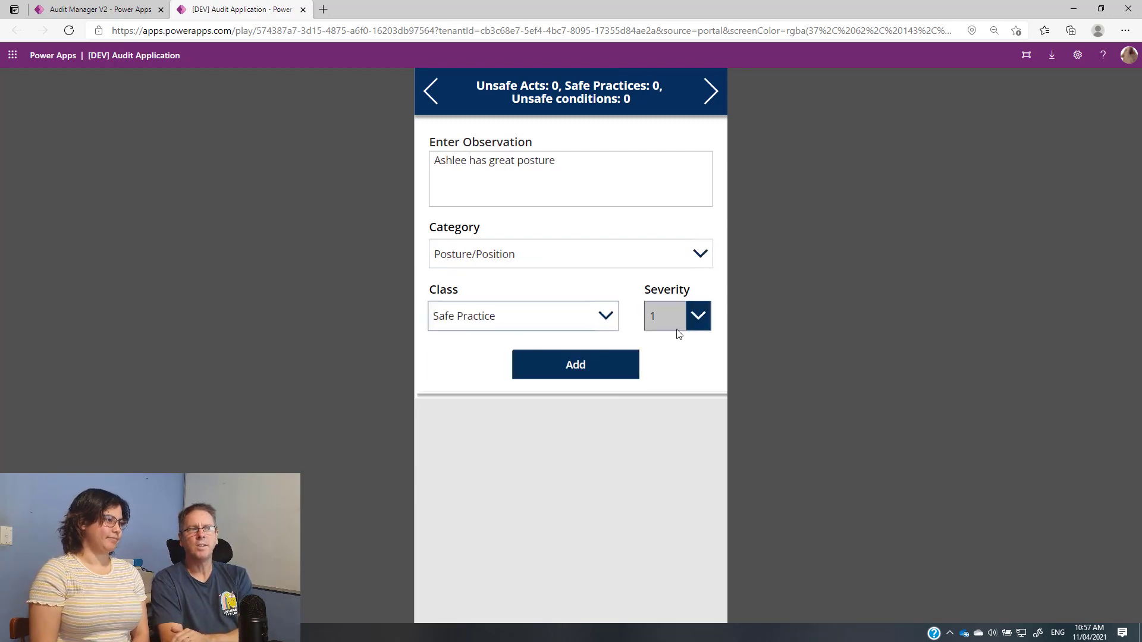
click(694, 321)
click(658, 389)
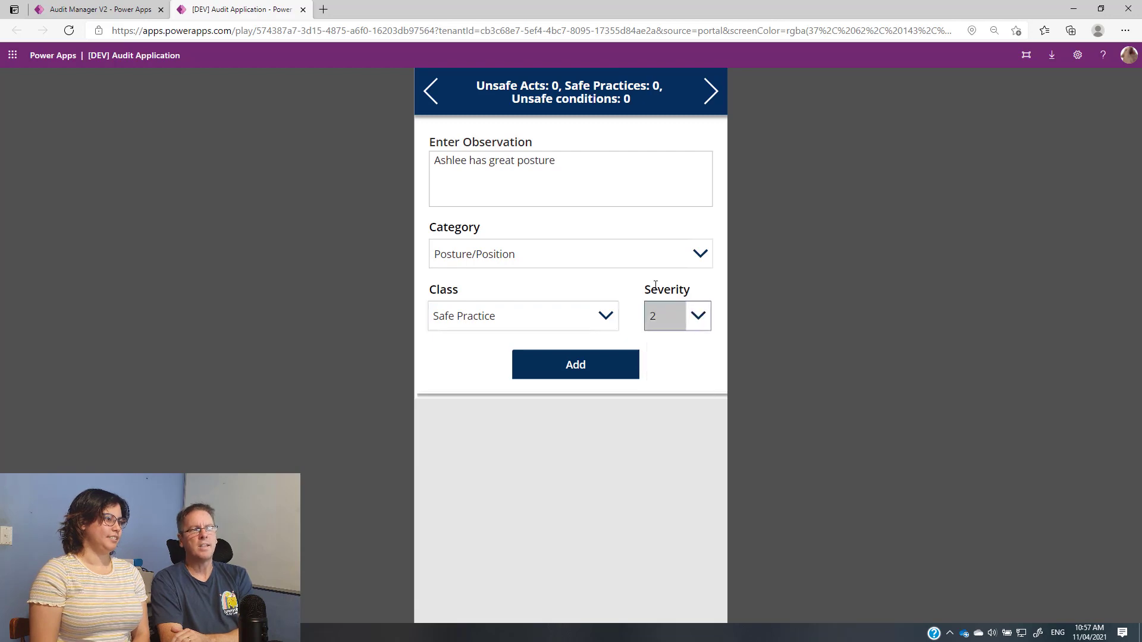
click(562, 371)
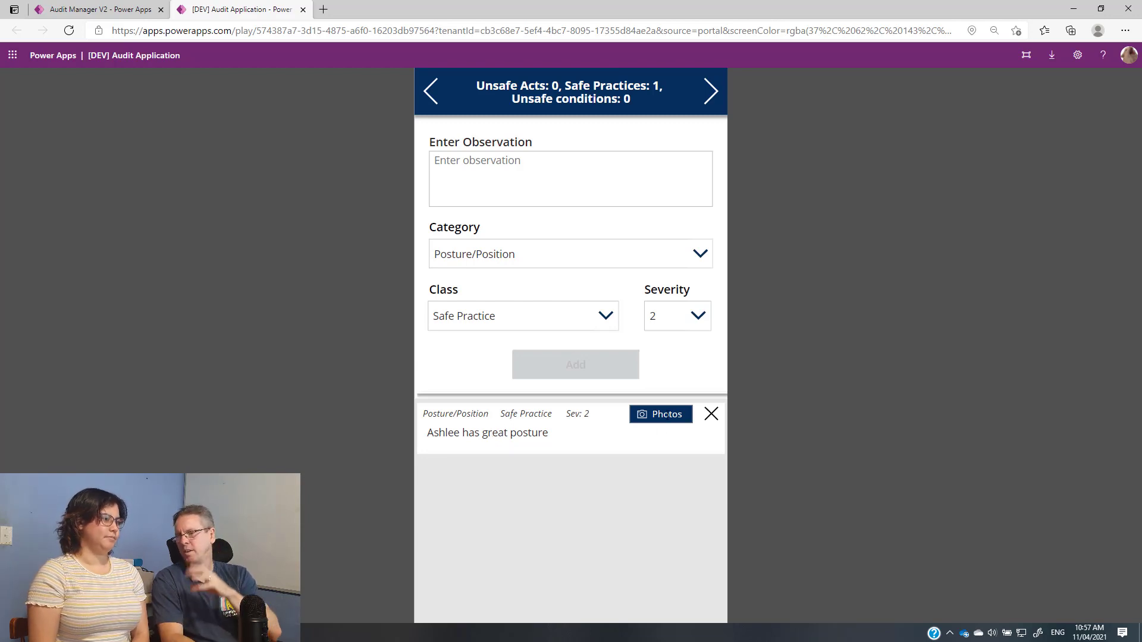
- Add a second observation that the other colleague "did a typo", with category Work Procedure, class Unsafe Act and severity 1
click(506, 181)
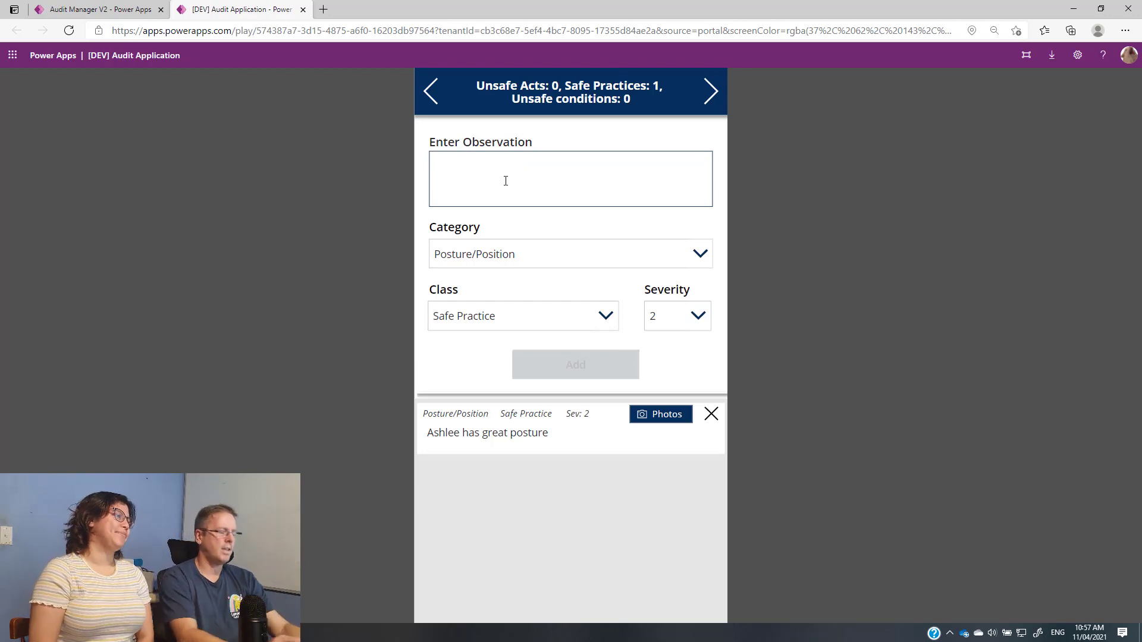
text(Paul did a typo)
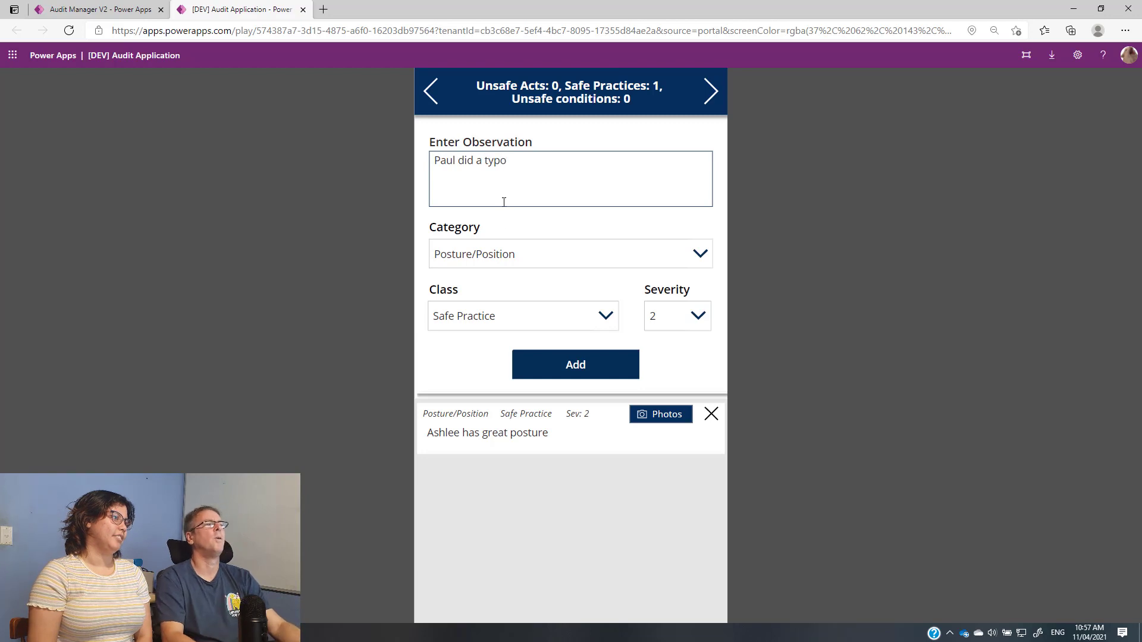
click(497, 244)
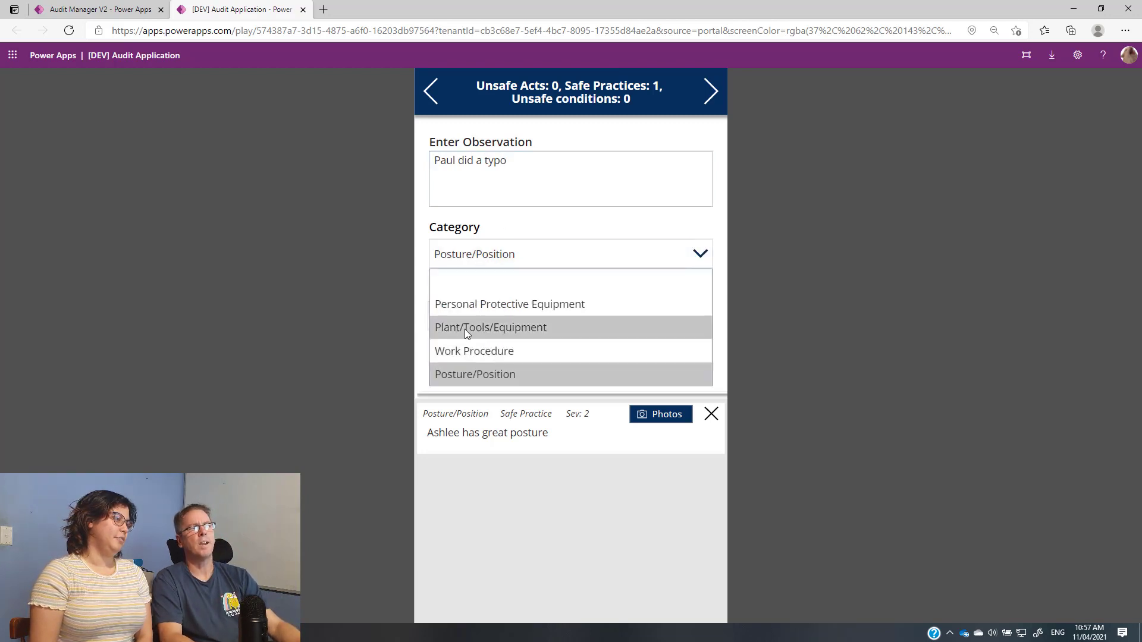
click(468, 351)
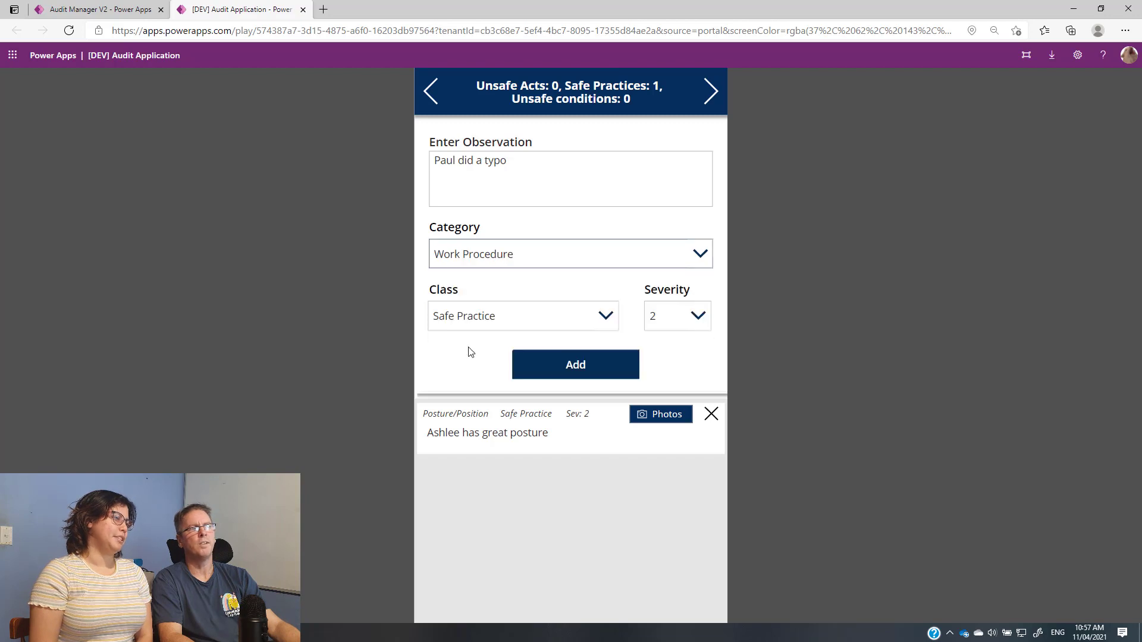
click(465, 316)
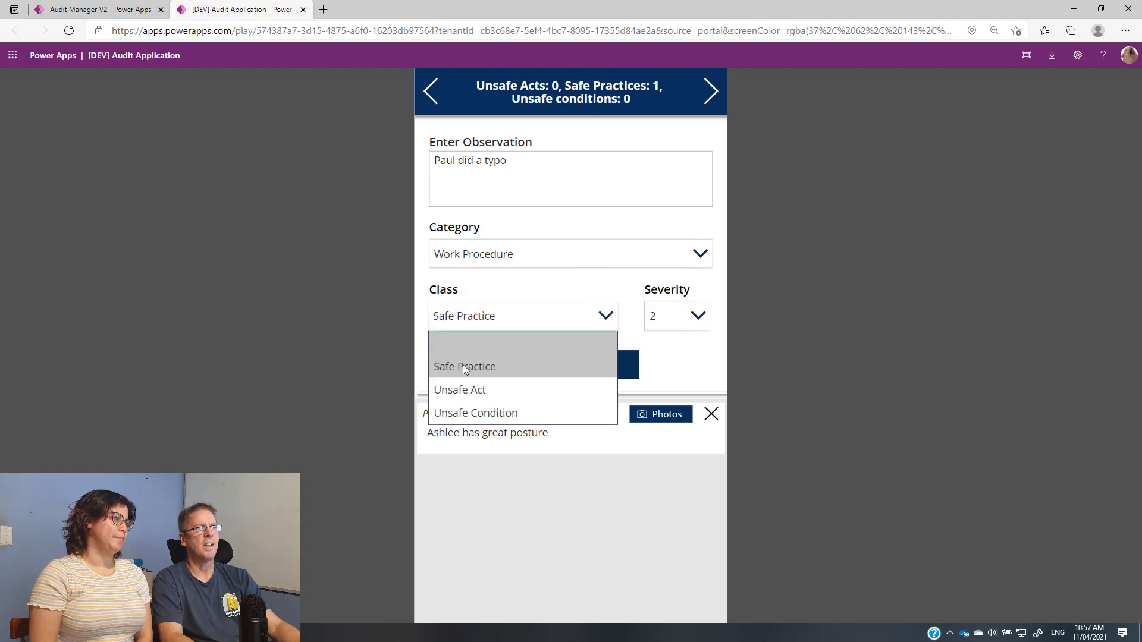
click(461, 387)
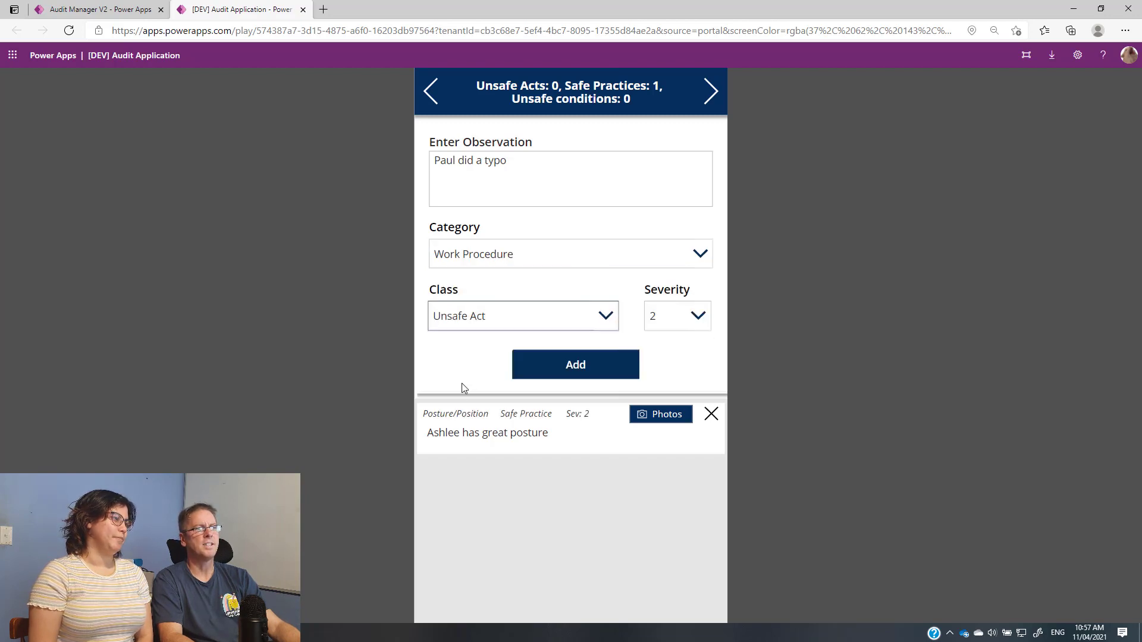
click(697, 318)
click(669, 368)
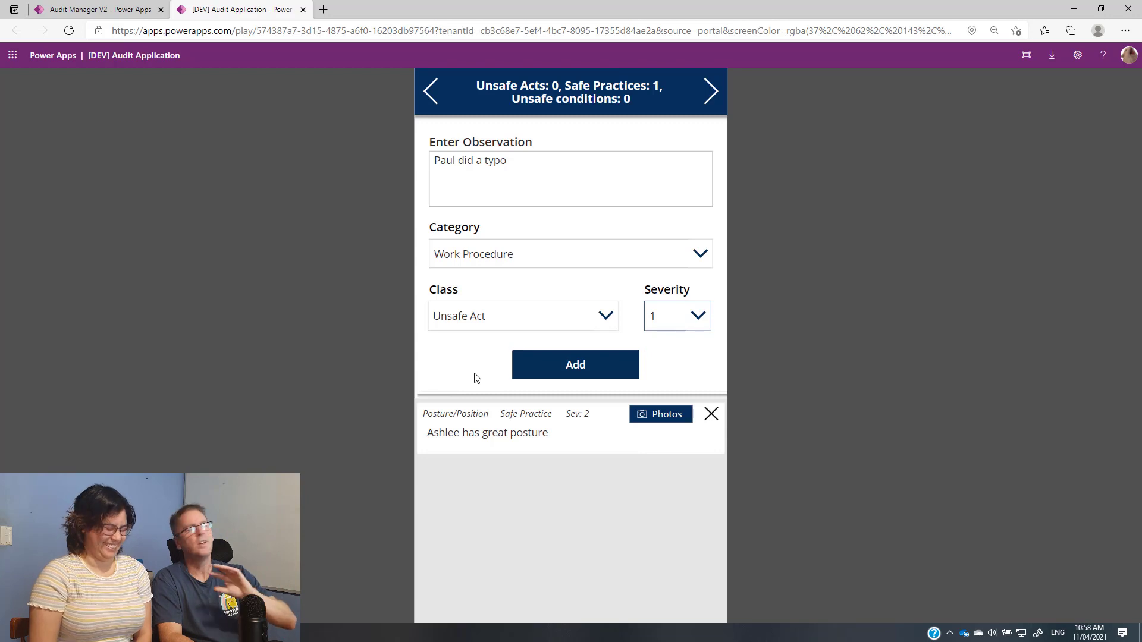
click(543, 361)
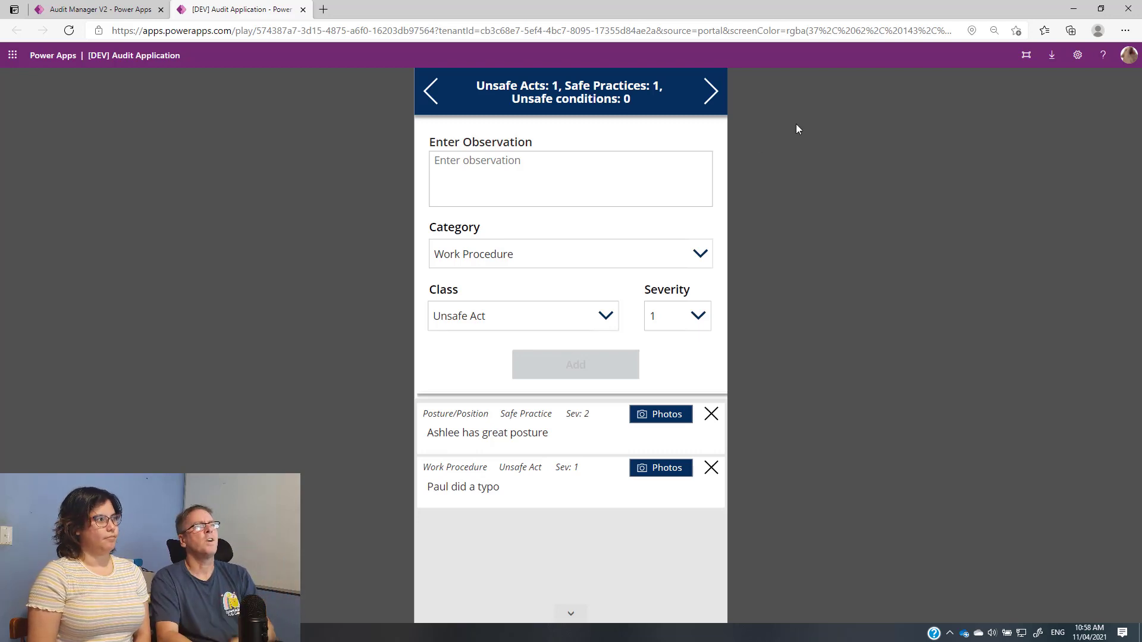
- Proceed to action management and enter the follow-up action "Take a touch typing course"
click(712, 95)
click(535, 170)
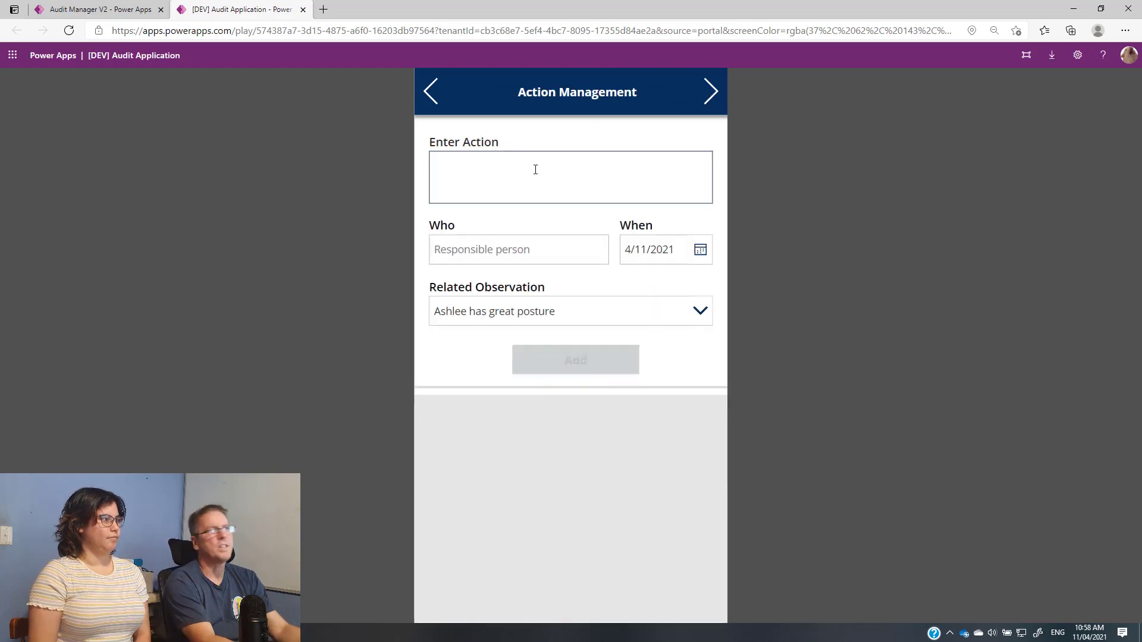
text(Take )
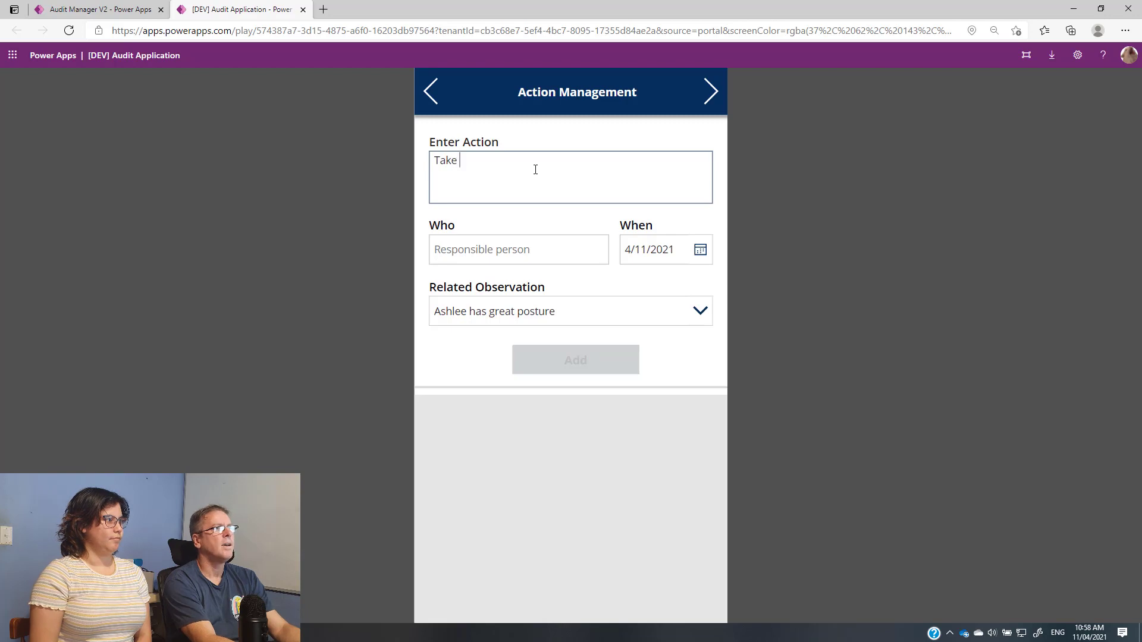
text(a touch typ)
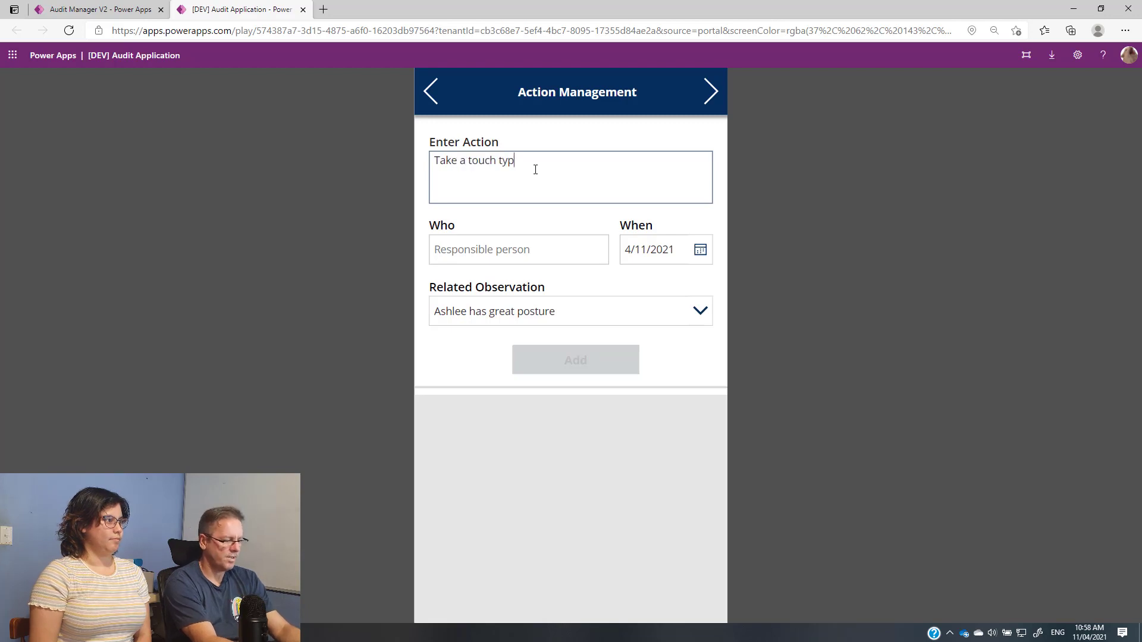
text(ing course)
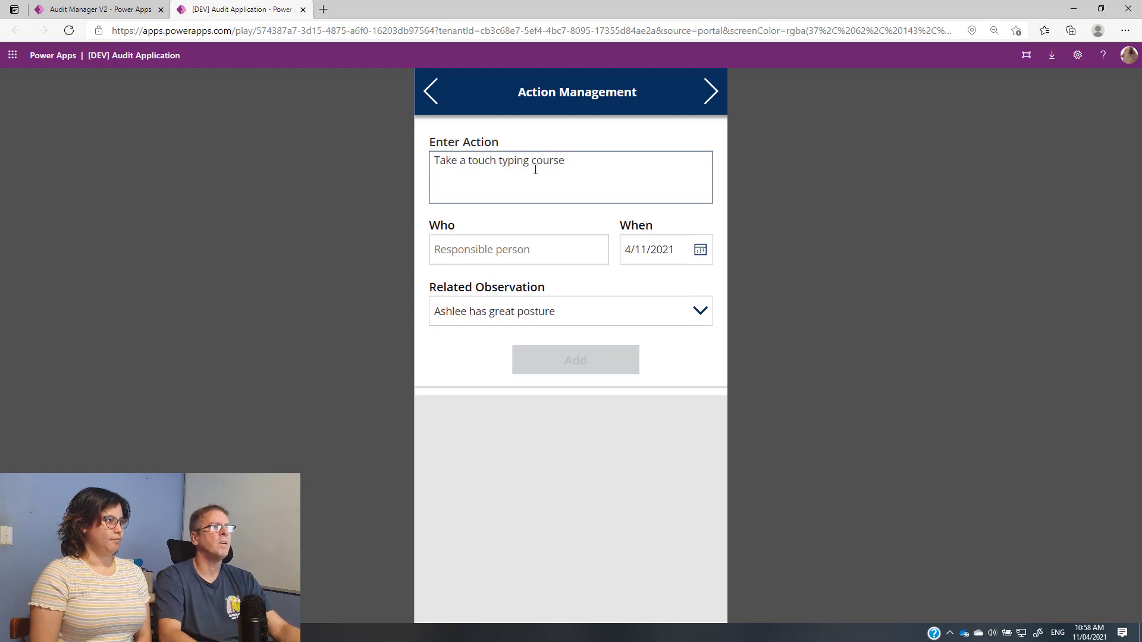
- Assign the action to the second-choice responsible person by first name, relate it to the "did a typo" observation, and add it
click(535, 238)
text(Paul)
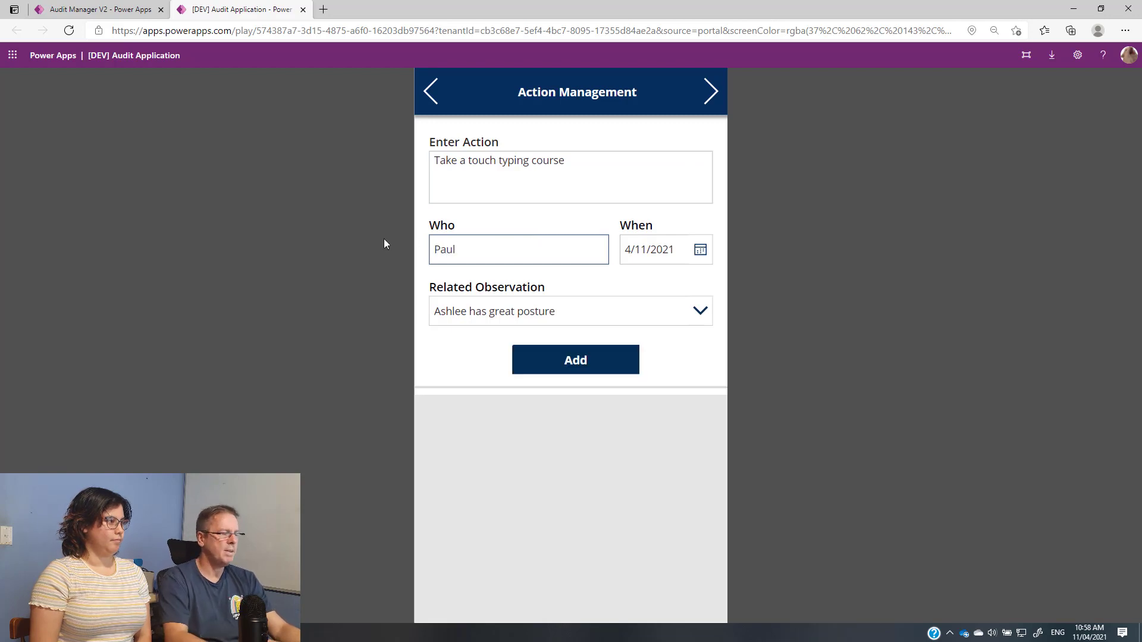
key(BackSpace)
key(BackSpace)
key(BackSpace)
key(BackSpace)
text(Terri)
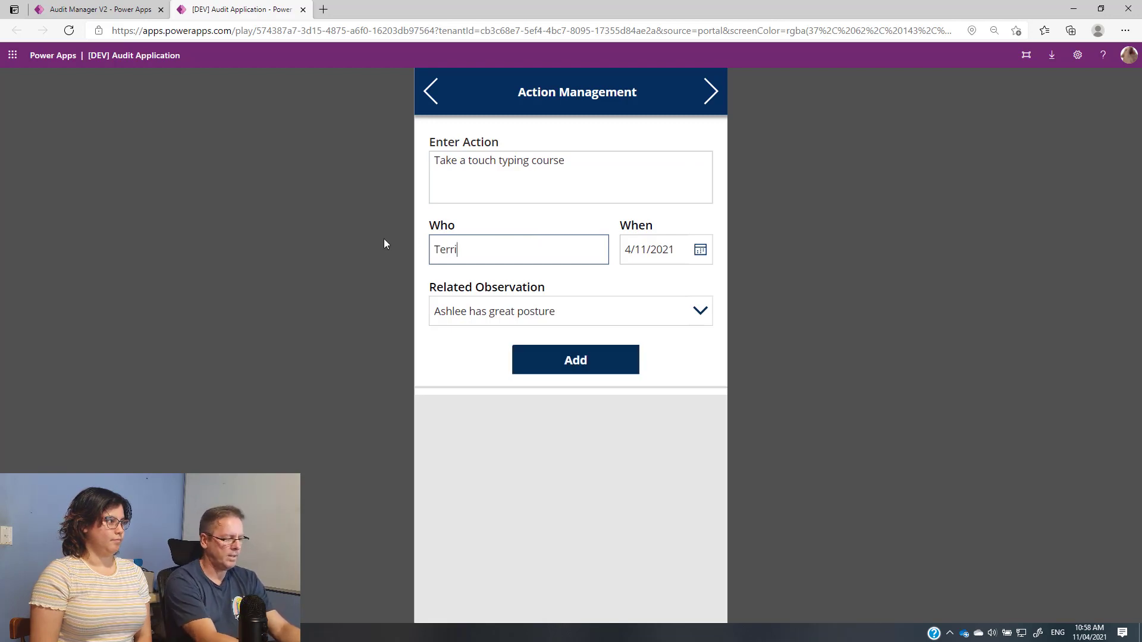
text(e)
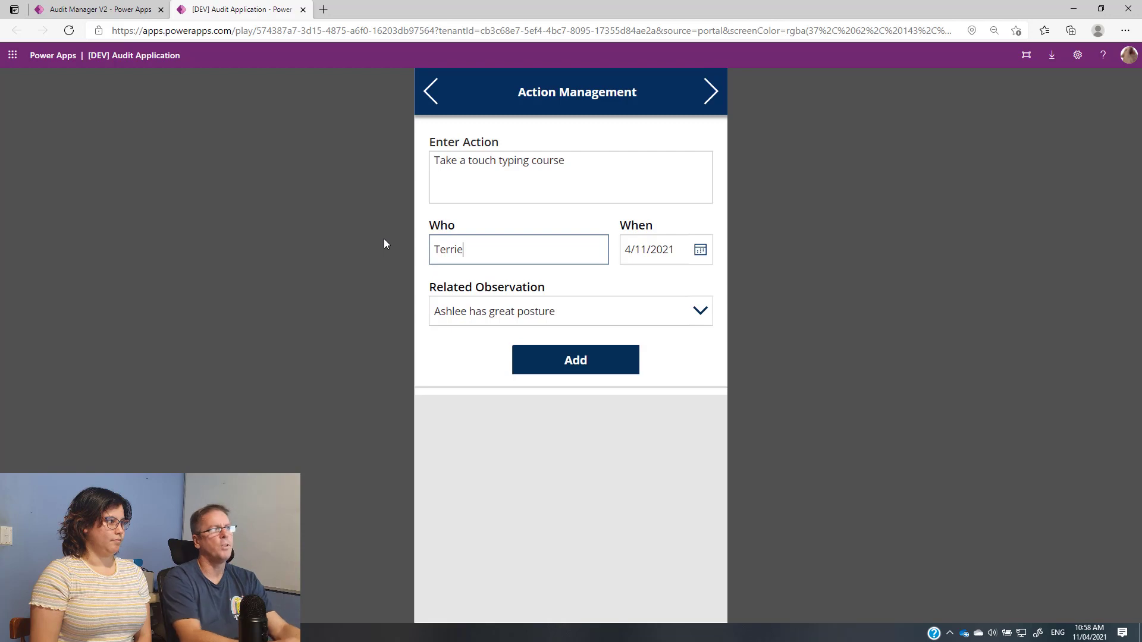
click(515, 310)
click(465, 360)
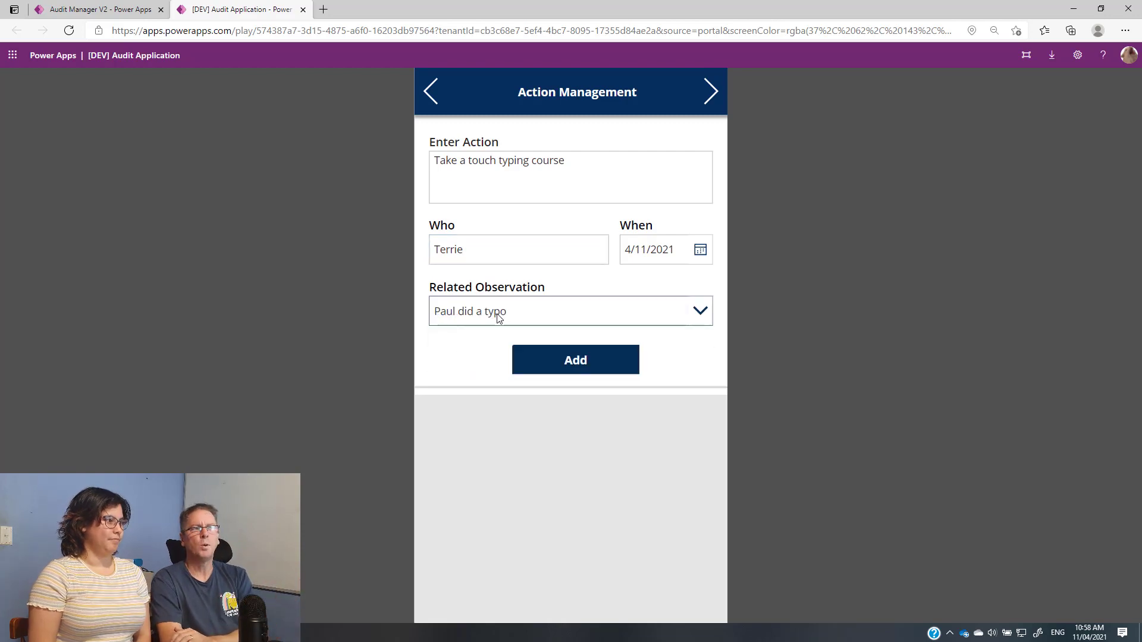
click(544, 365)
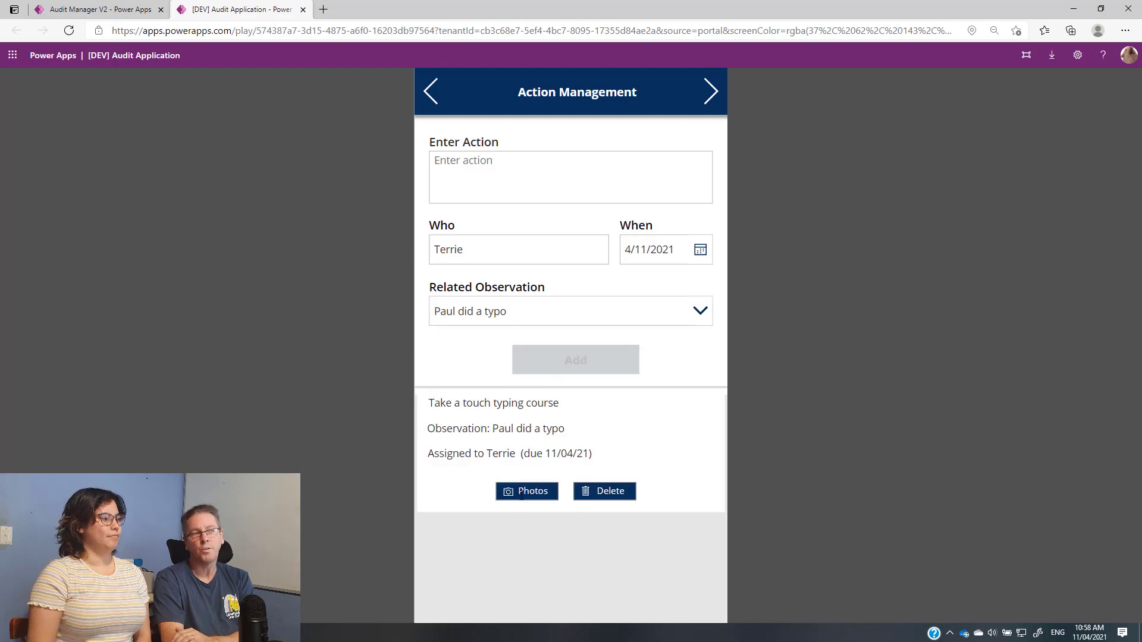
- Submit the completed Safety Observation and return to the start of the audits and inspections list
click(711, 95)
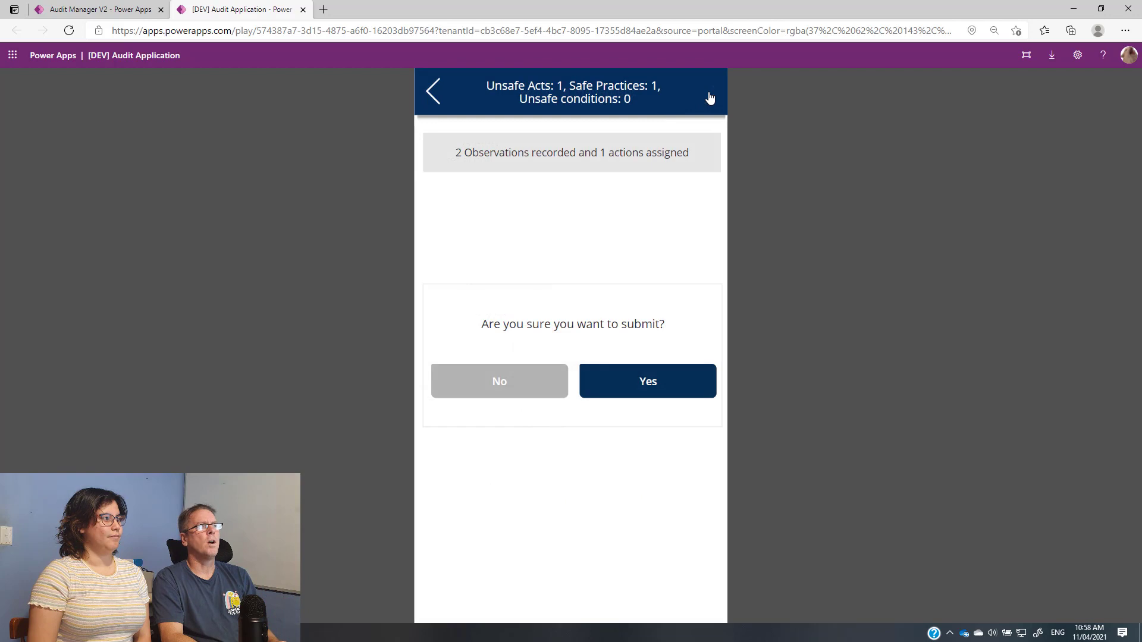
click(623, 395)
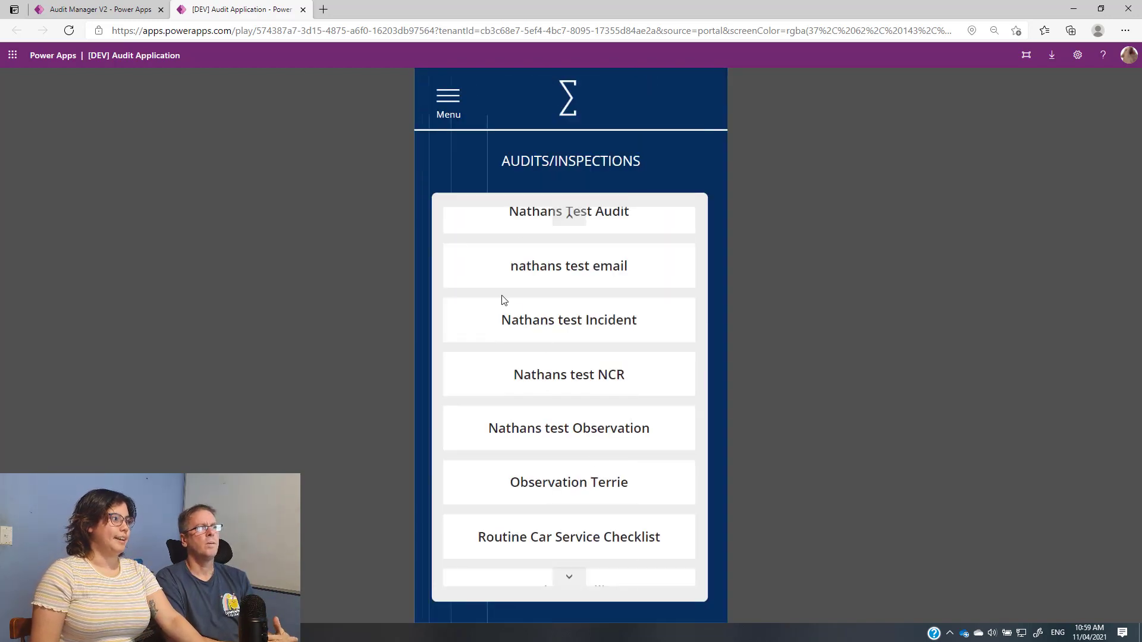
scroll(502, 297, up, 6)
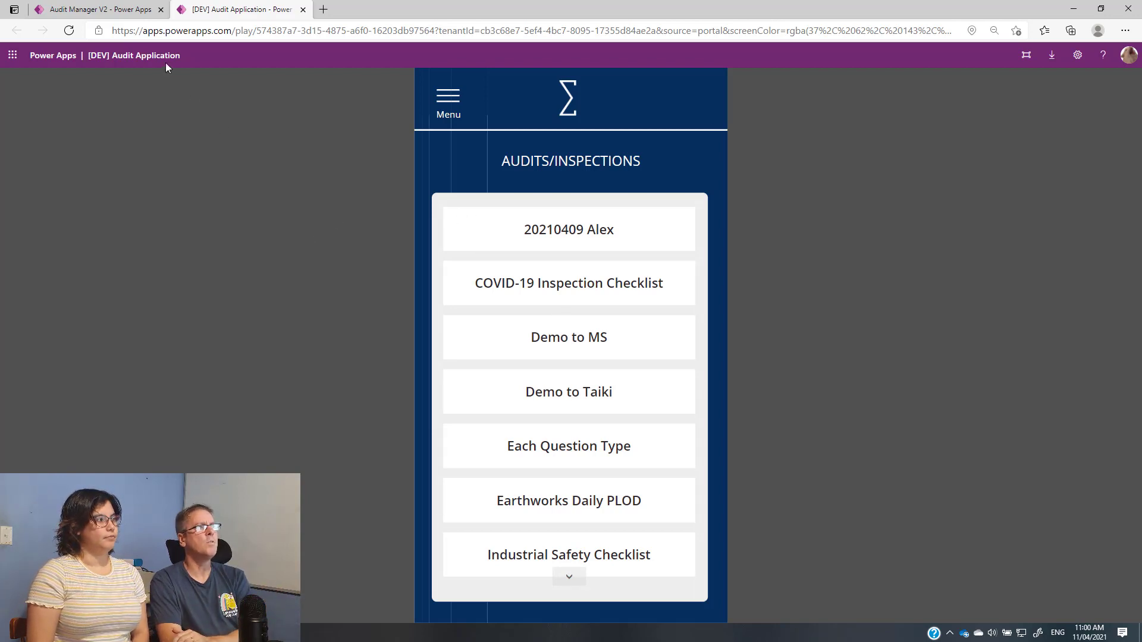
- Switch to Audit Manager and start the Audit Builder Wizard, proceeding to the audit details page
click(101, 14)
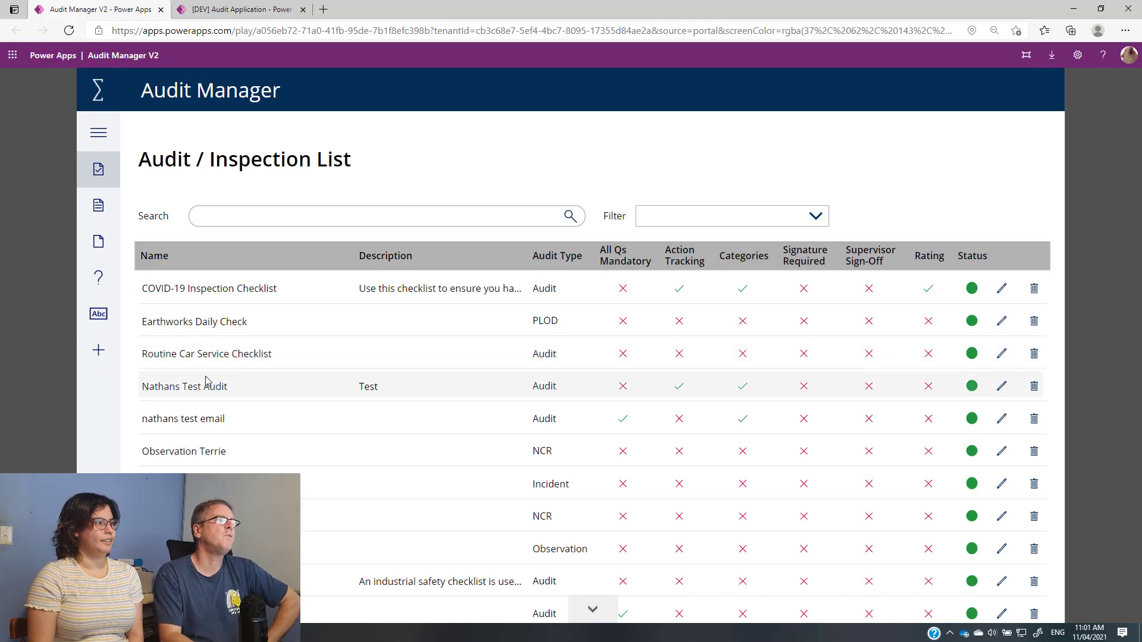
click(101, 352)
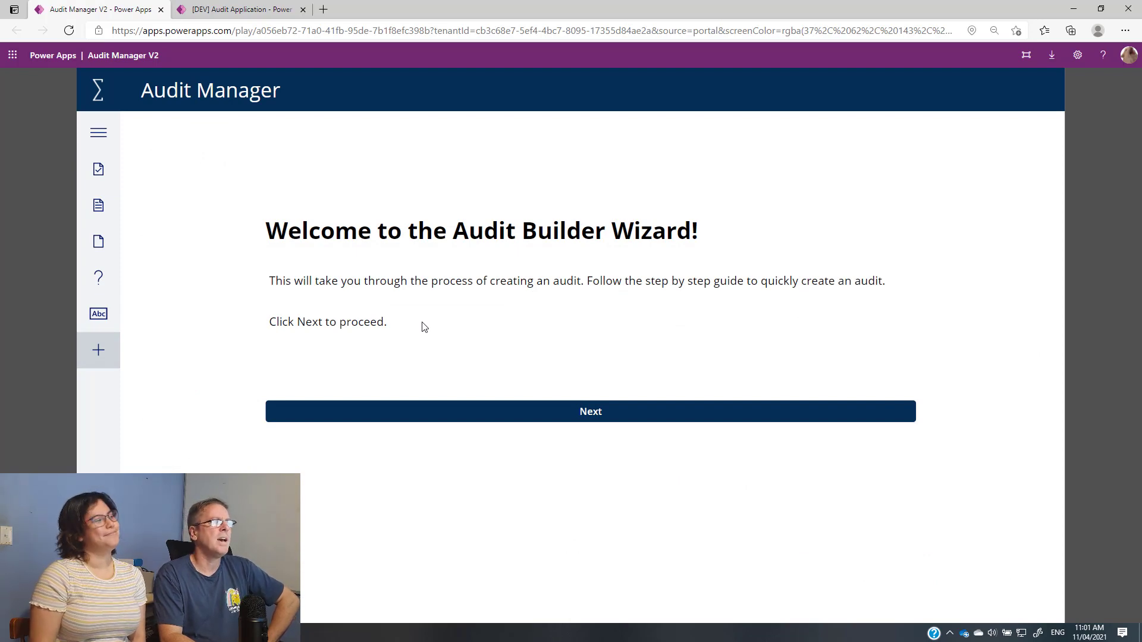
click(604, 418)
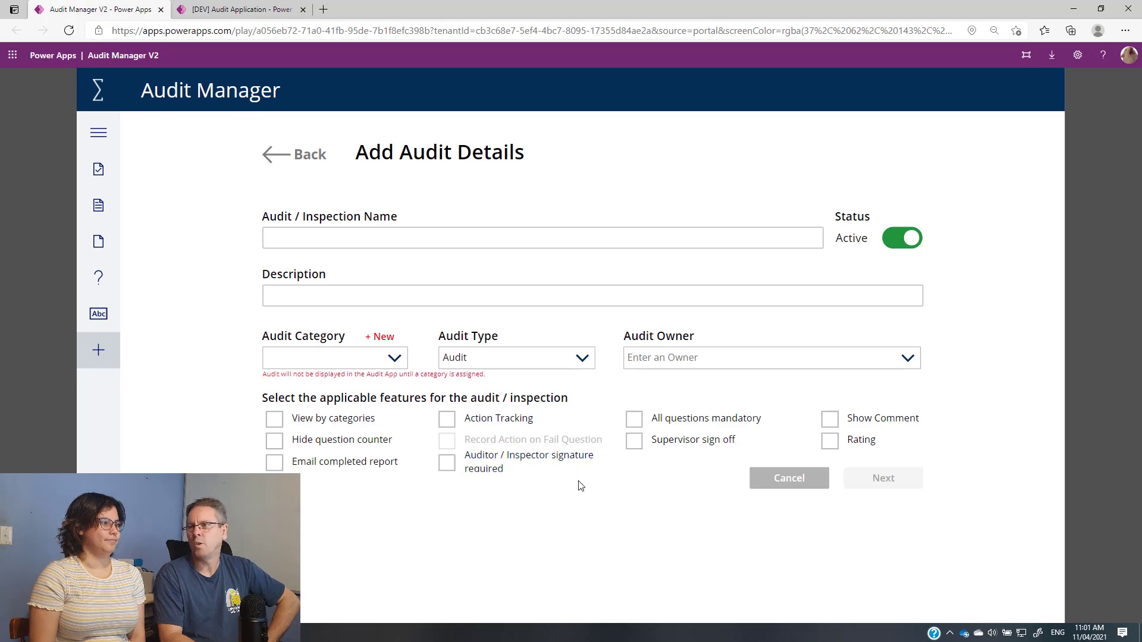
- Name the audit "Demo for the world", set its category to Asset Management, and review the available audit types
click(464, 239)
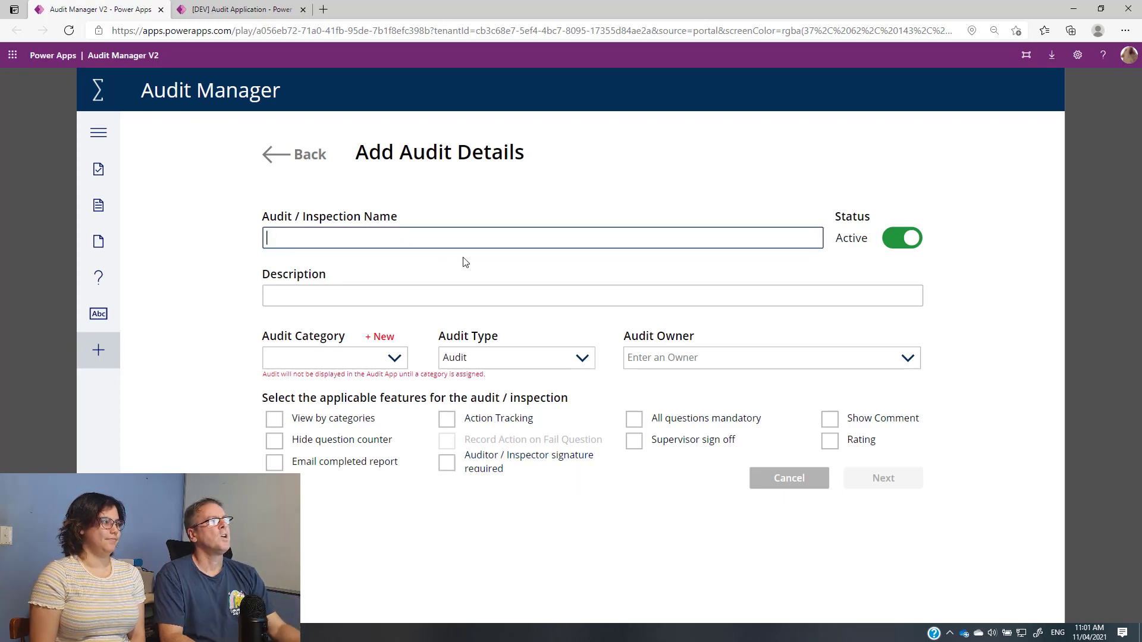
text(Demo)
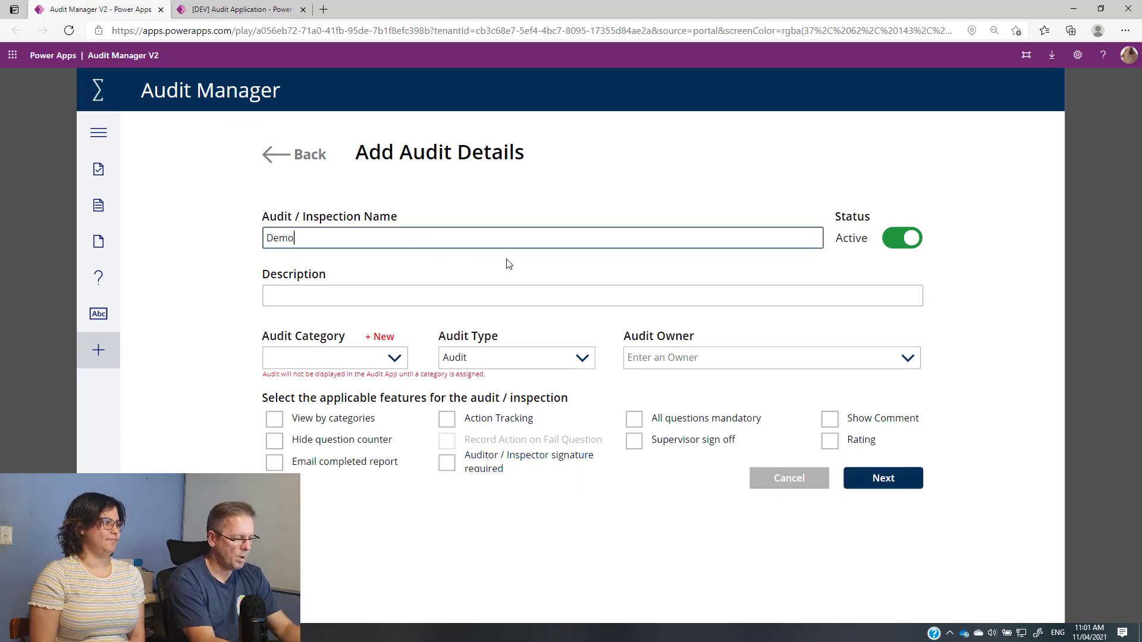
text( for the world)
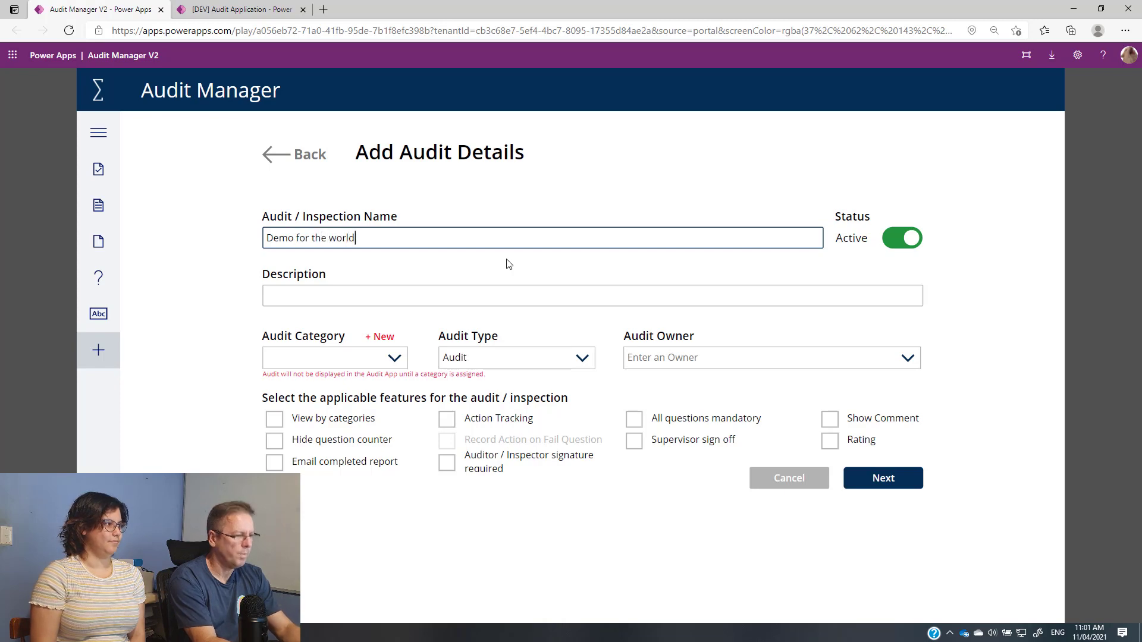
click(319, 297)
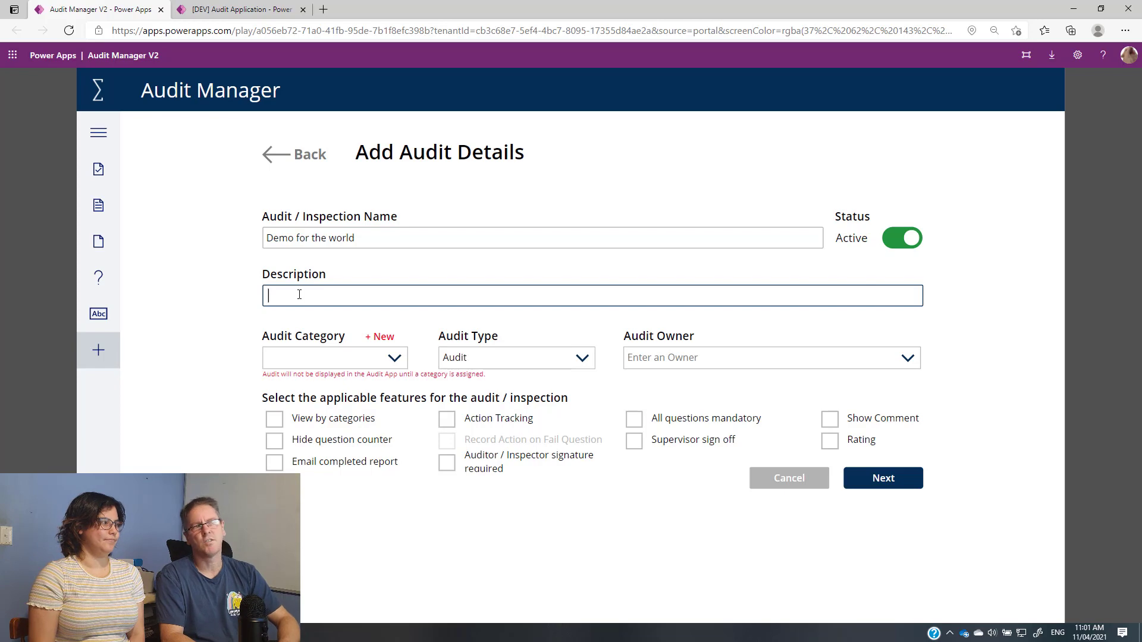
click(395, 359)
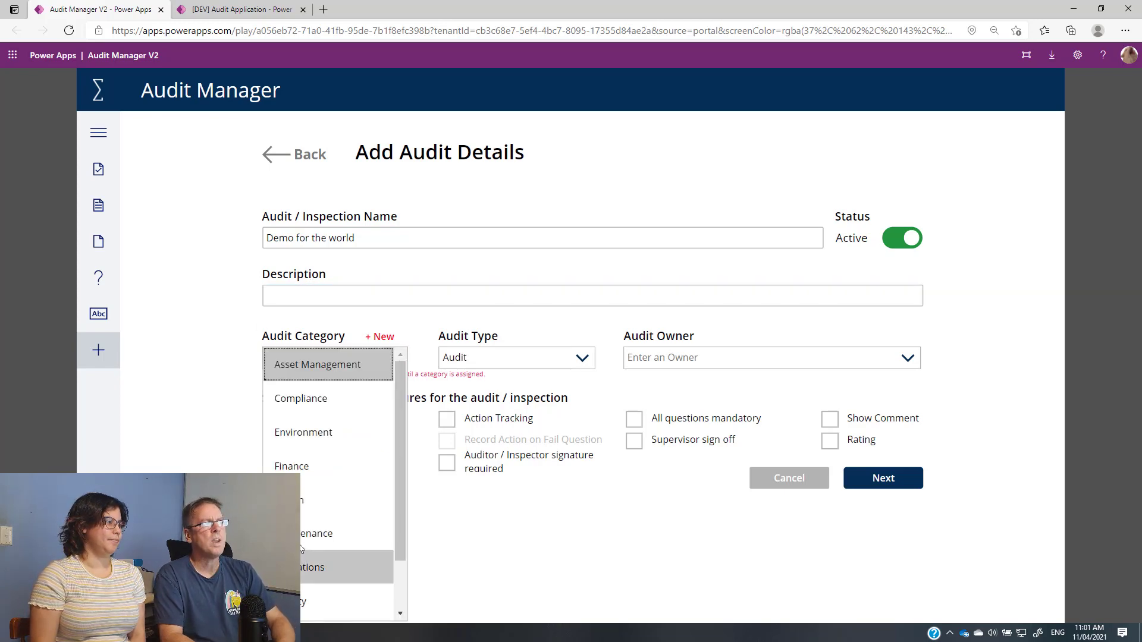
click(301, 365)
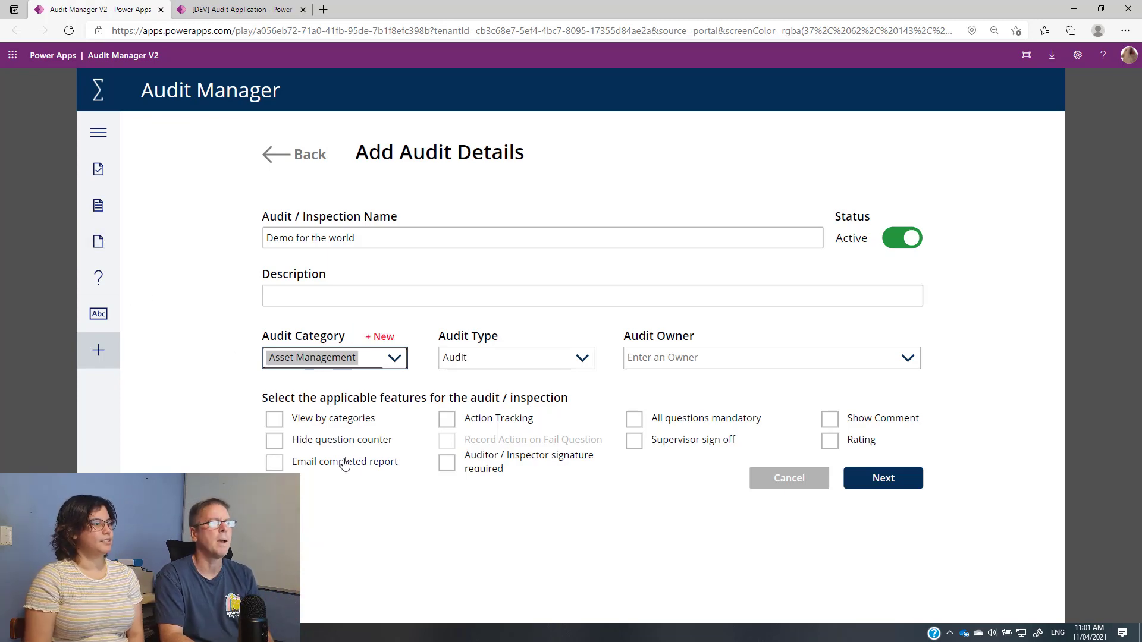
click(584, 359)
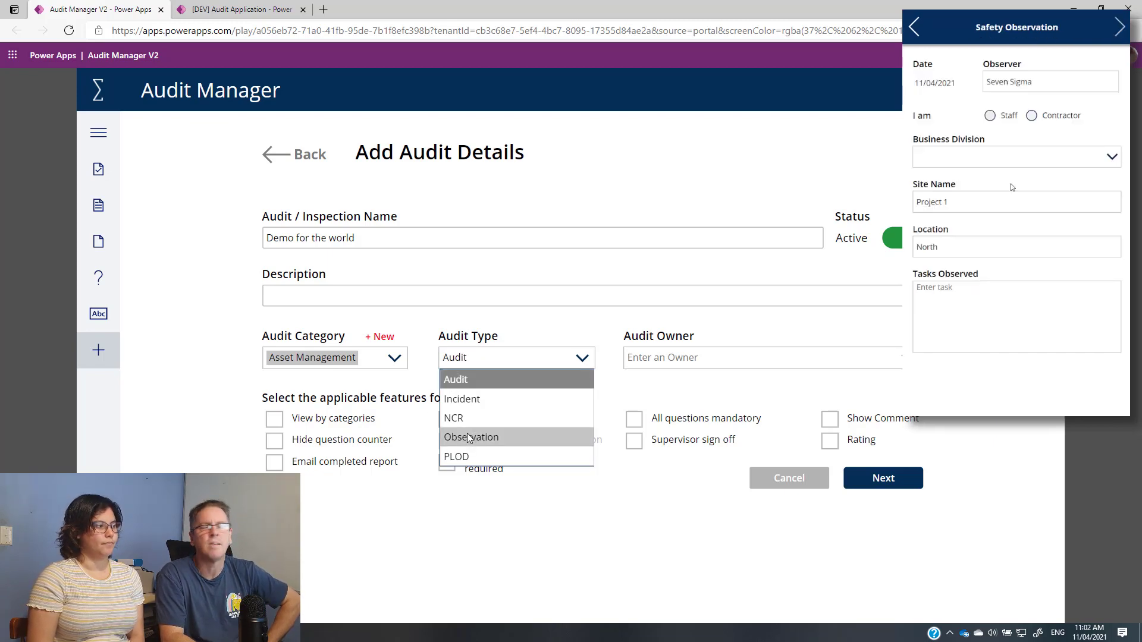
click(465, 331)
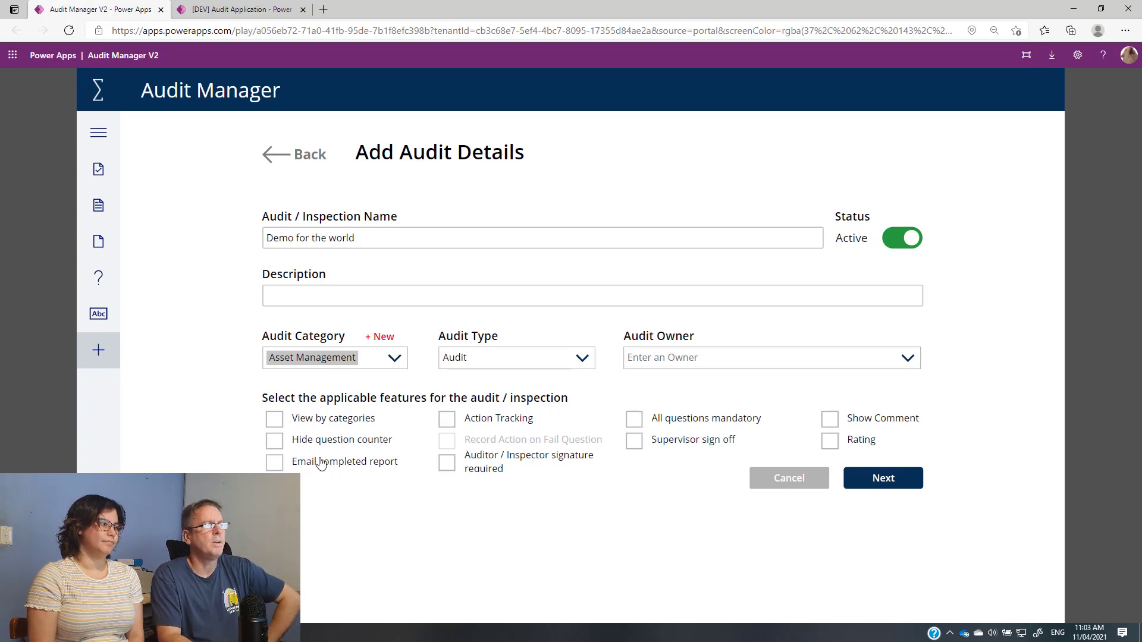
- Enable View by categories, Action Tracking, Record Action on Fail Question and Auditor / Inspector signature required for the audit
click(274, 422)
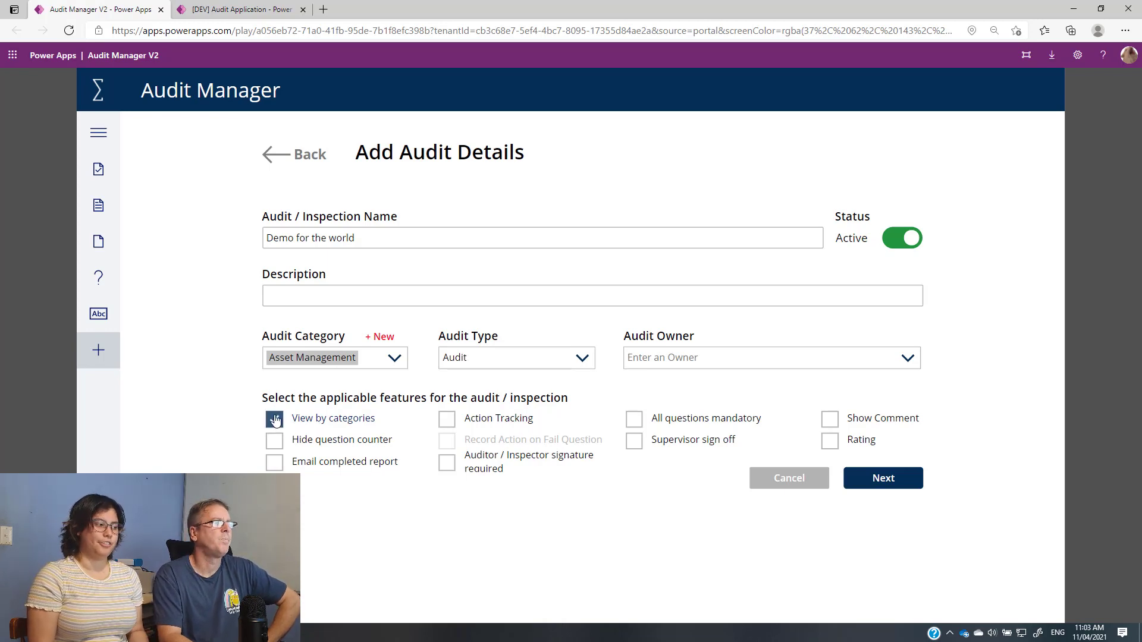
click(274, 420)
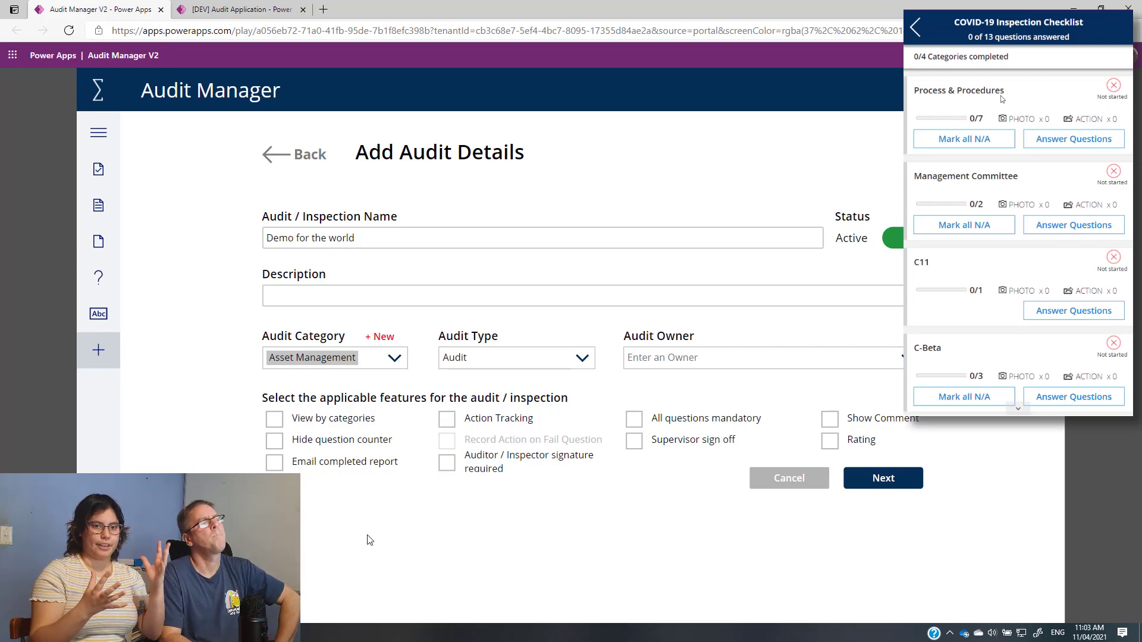
click(274, 421)
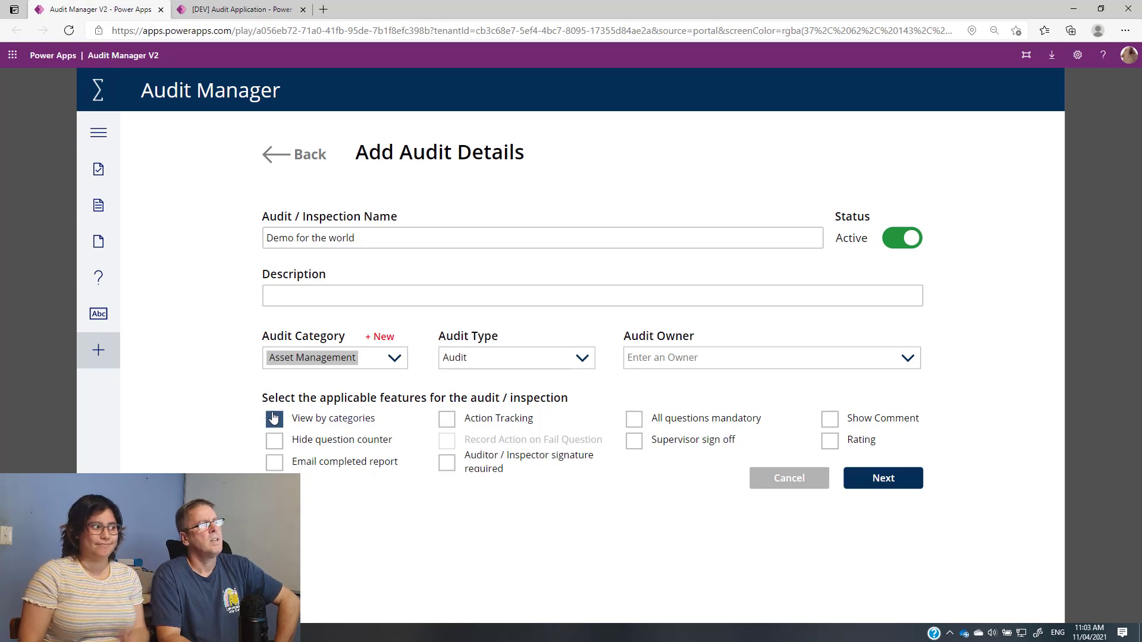
click(446, 420)
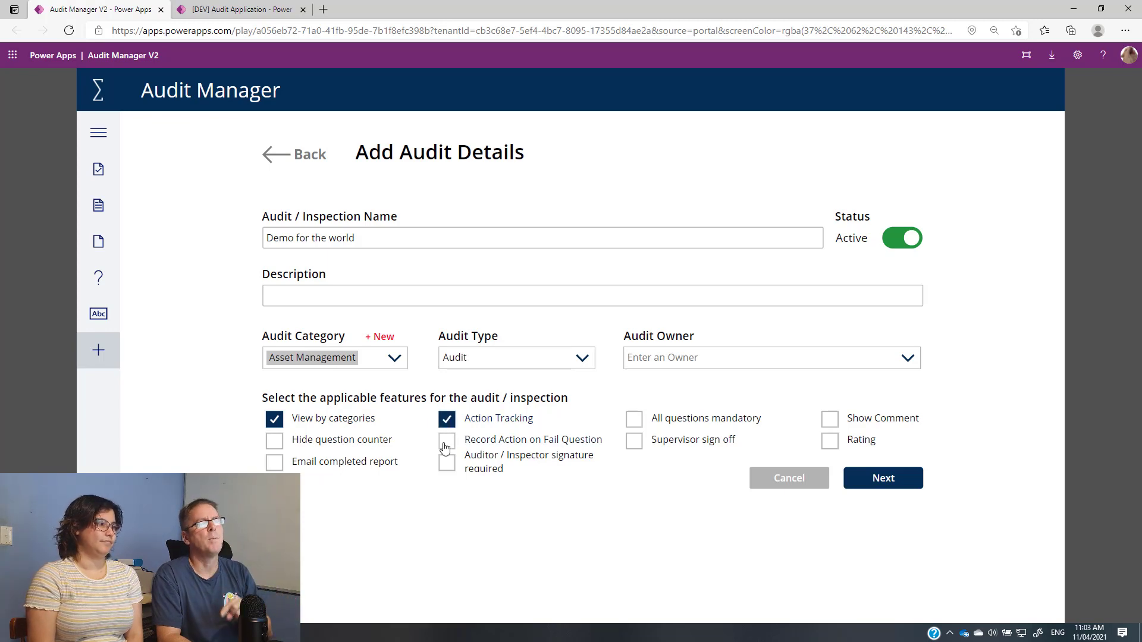
click(448, 443)
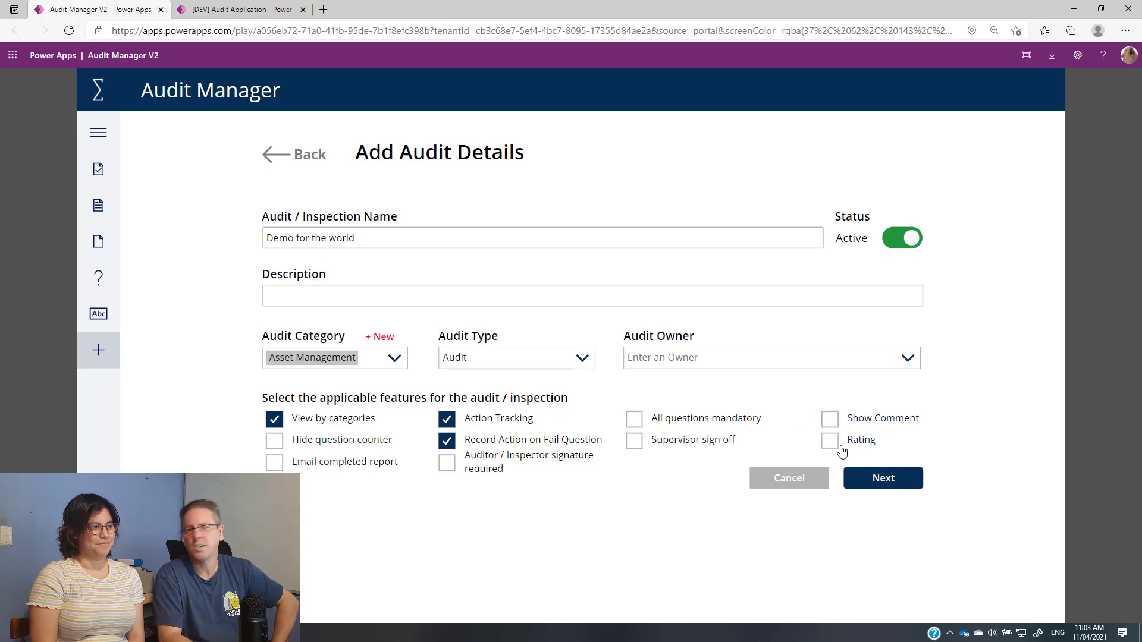
click(447, 465)
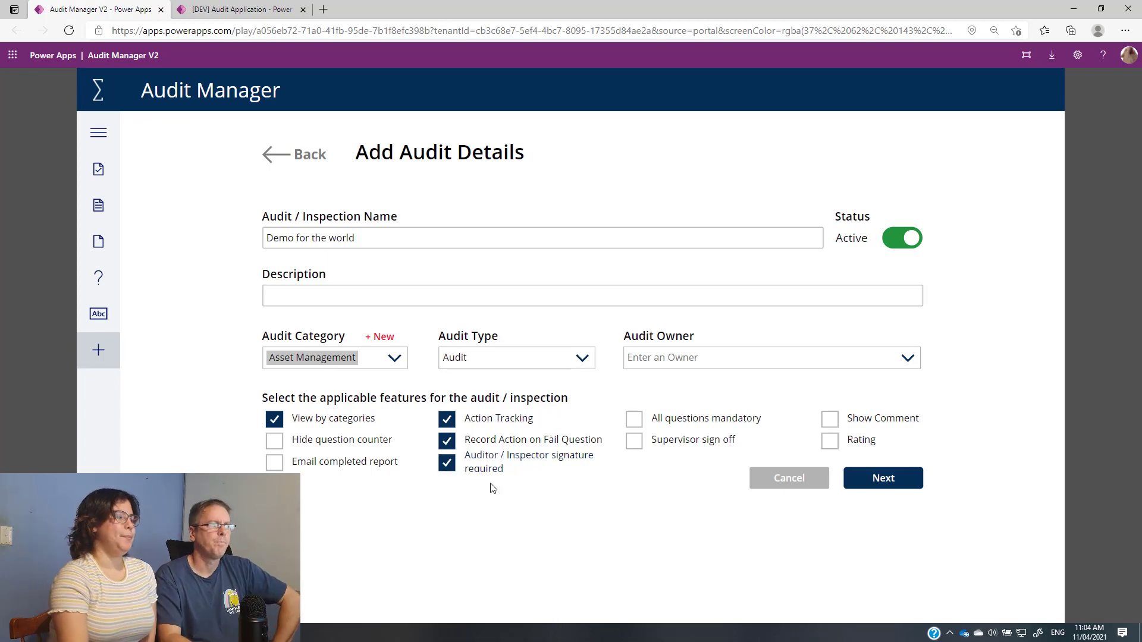
- Enable emailing of the completed report and have it sent to the auditor as PDF
click(274, 468)
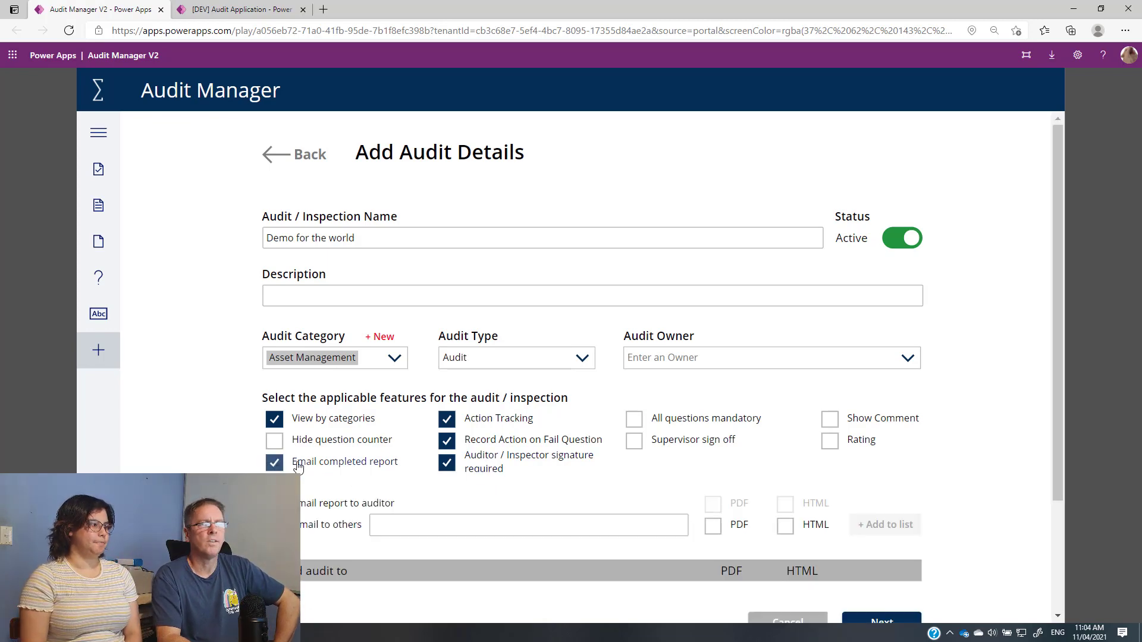
scroll(300, 470, down, 3)
click(274, 357)
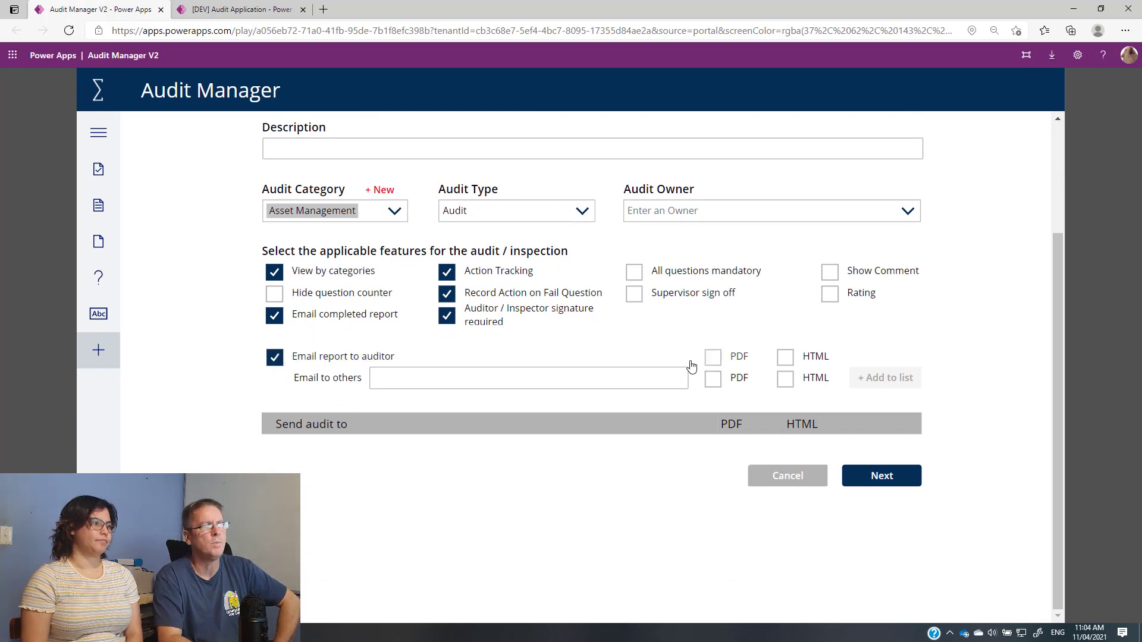
click(712, 357)
- Add the suggested Seven Sigma e-mail address to the report's recipient list with PDF format
click(455, 372)
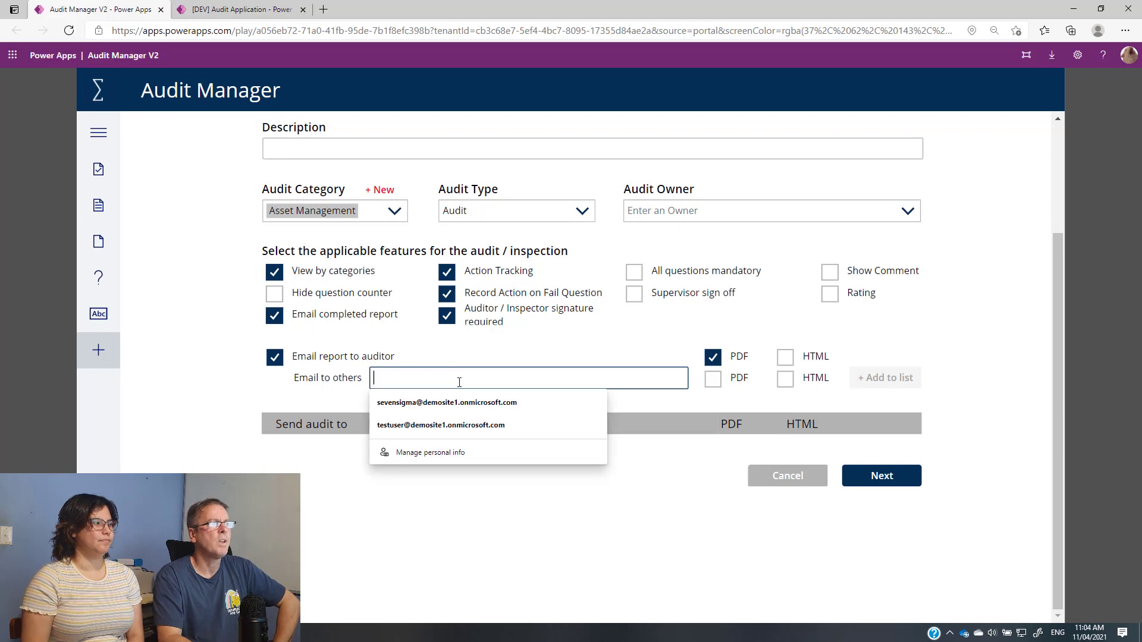
click(442, 404)
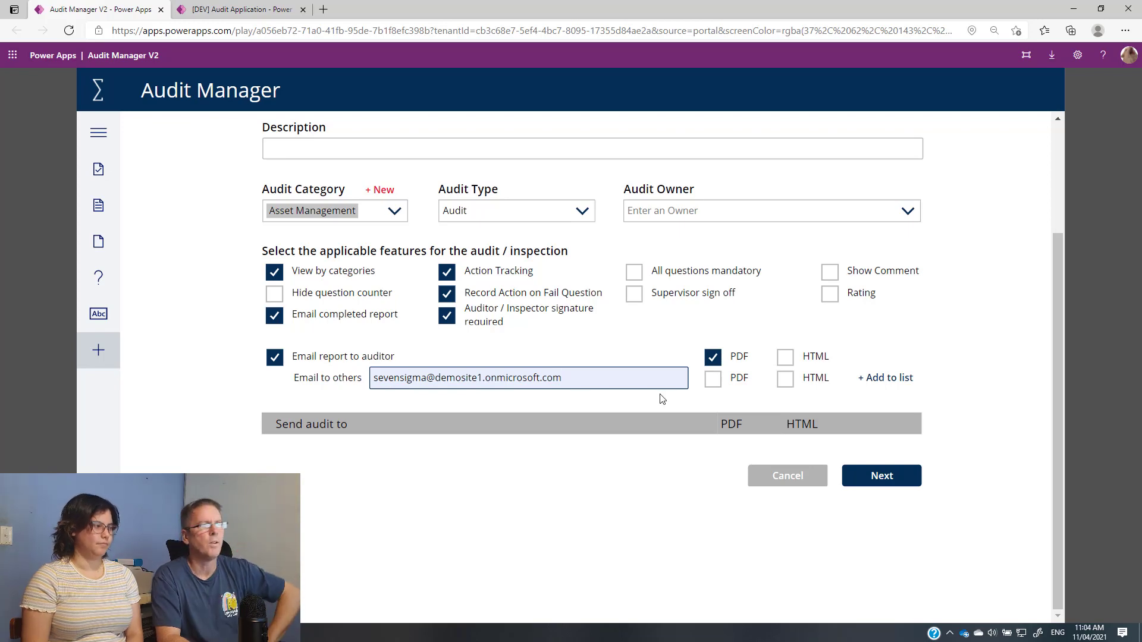
click(713, 380)
click(870, 384)
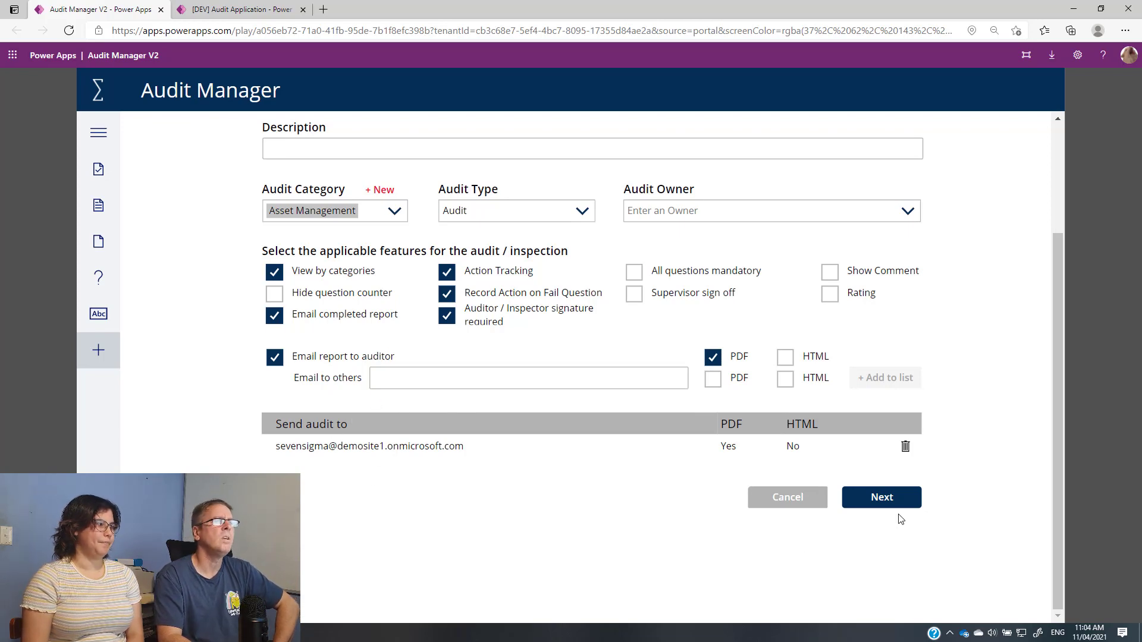
scroll(1005, 455, up, 2)
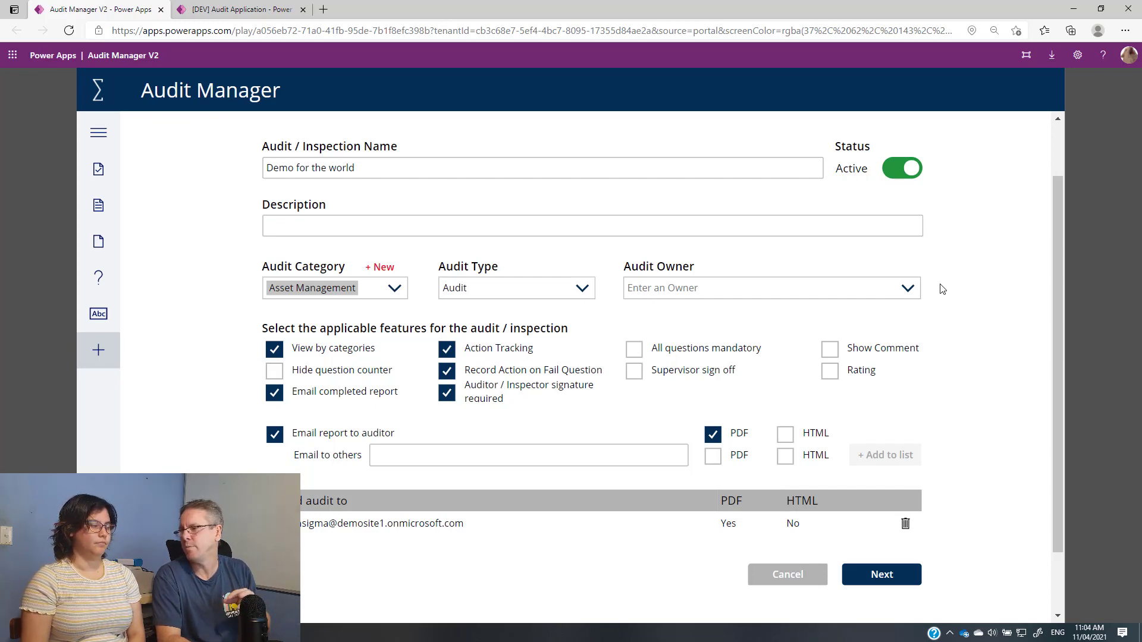
- Continue to the audit's content setup and add the existing category Process & Procedures
click(883, 577)
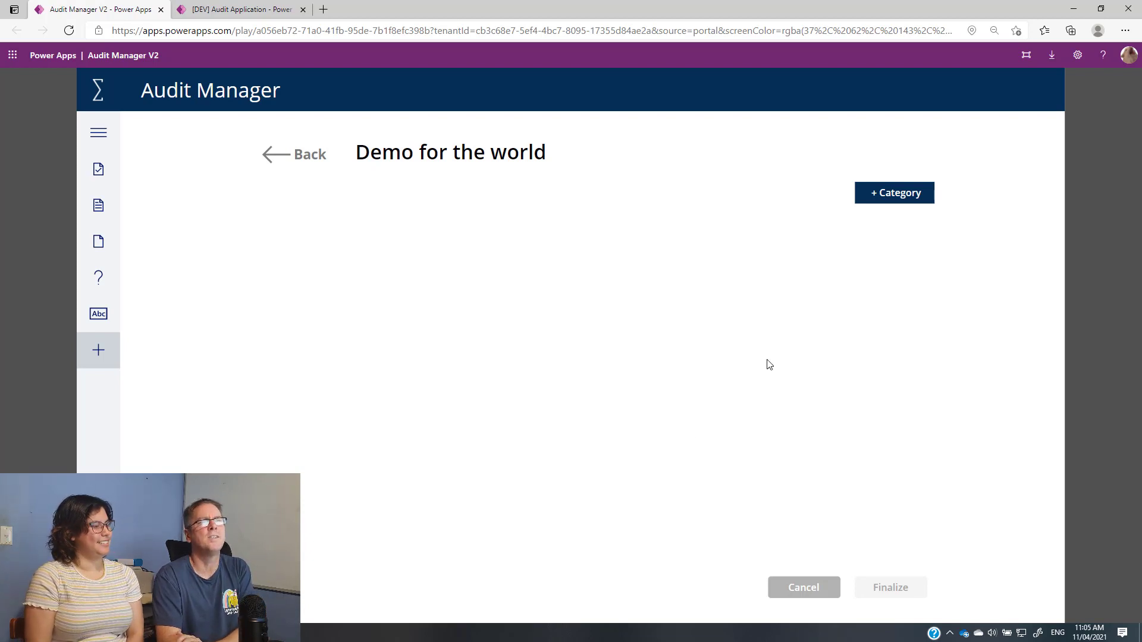
click(882, 195)
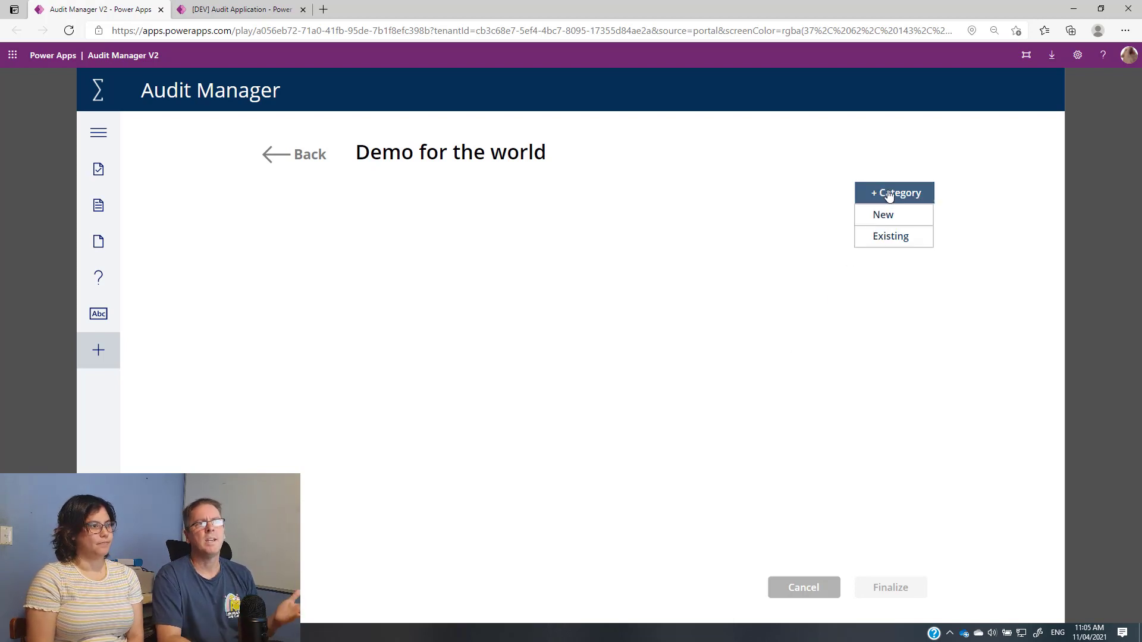
click(886, 241)
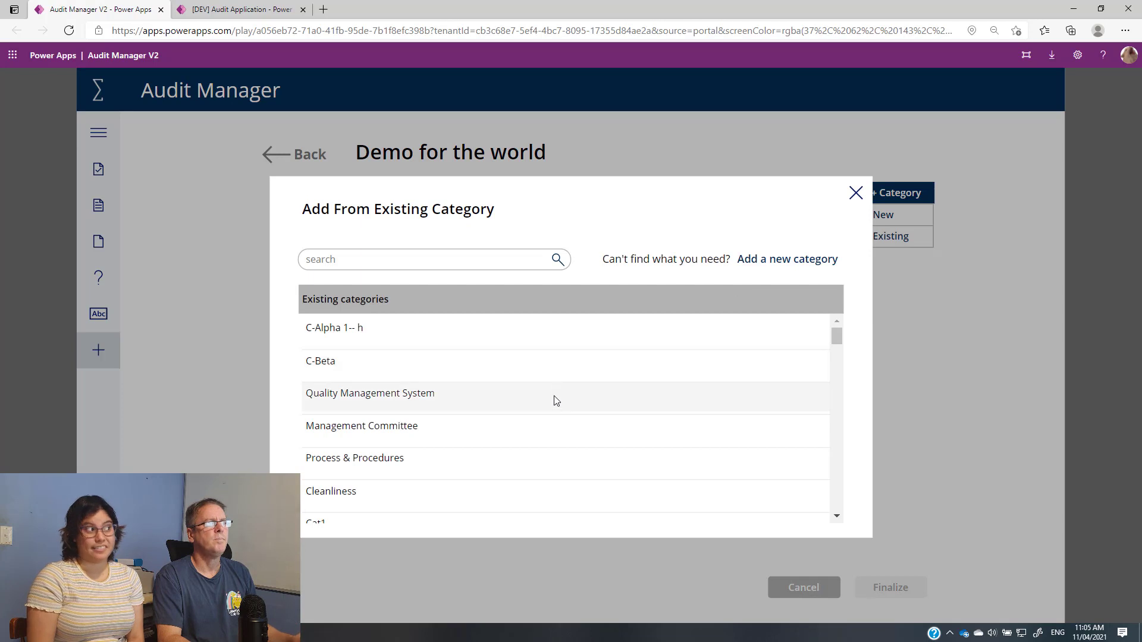
scroll(550, 399, down, 1)
scroll(548, 400, down, 1)
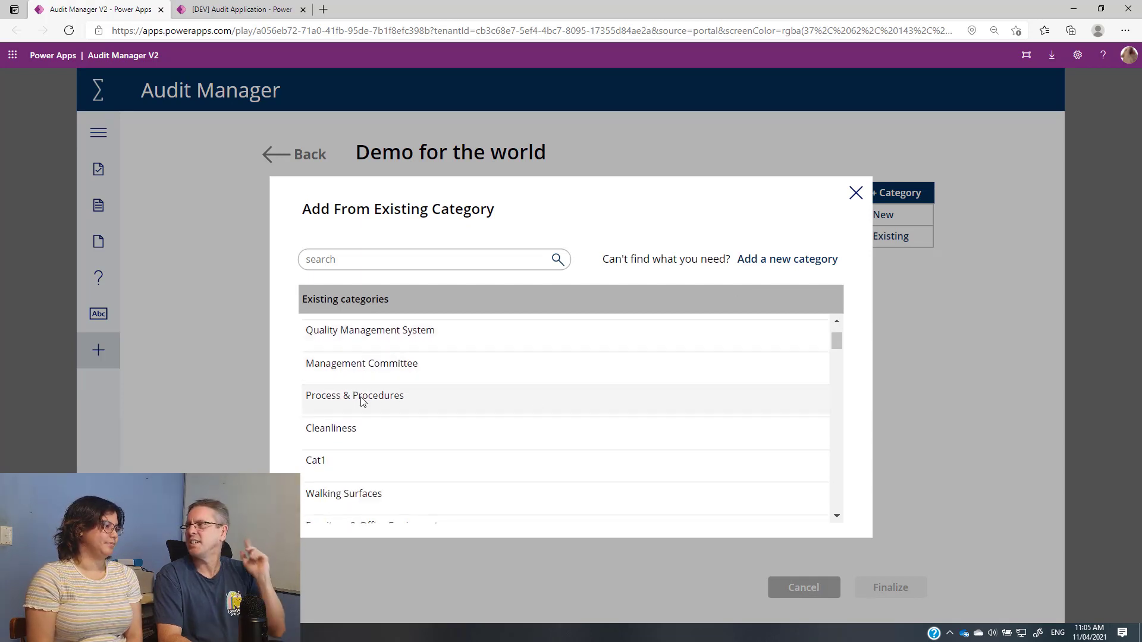
click(362, 398)
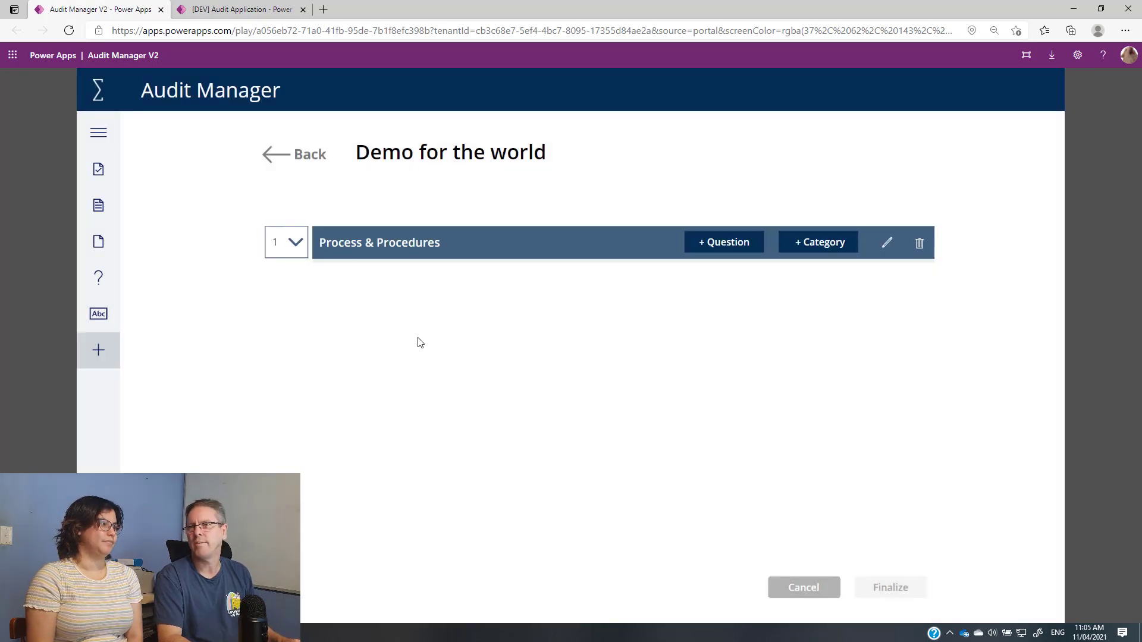
- Search the existing questions for "proc" to find ones for the Process & Procedures category
click(734, 244)
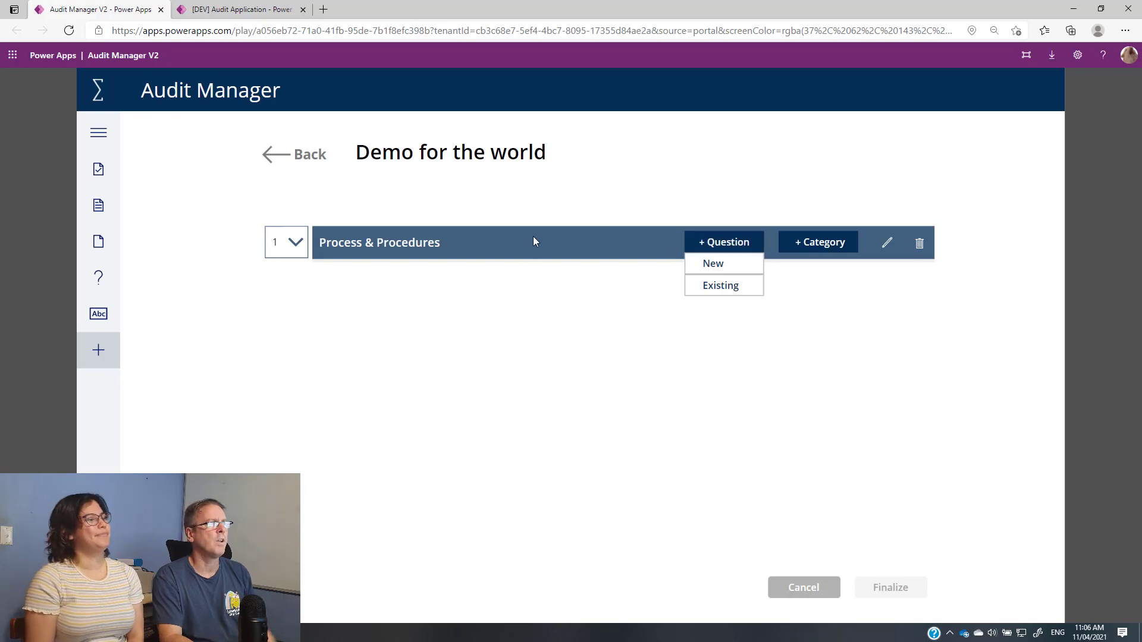
click(719, 288)
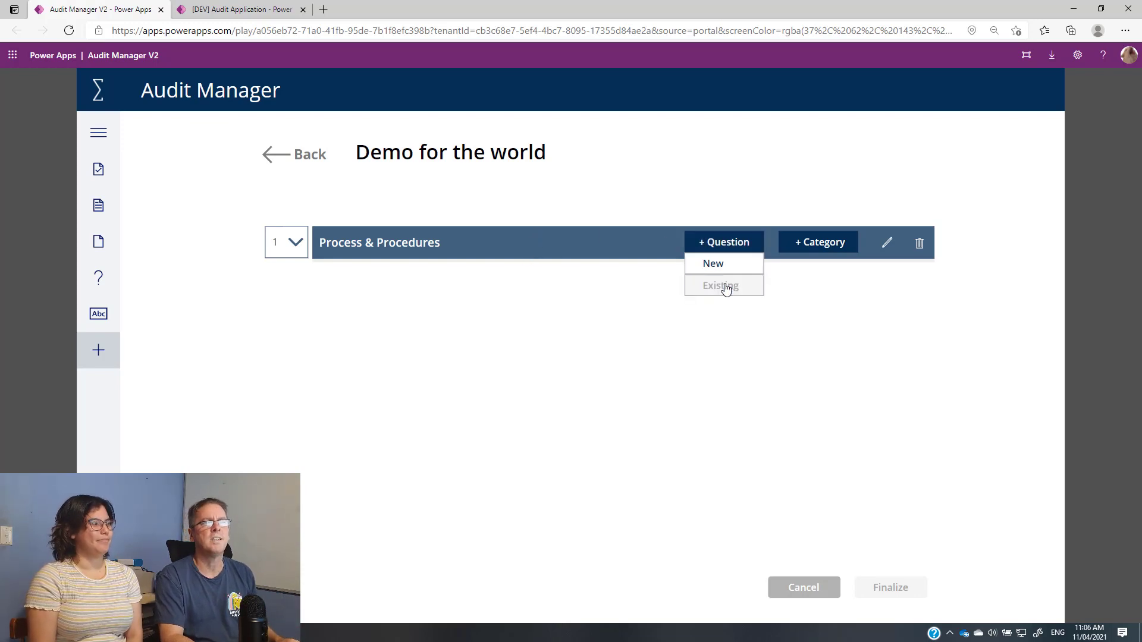
click(395, 238)
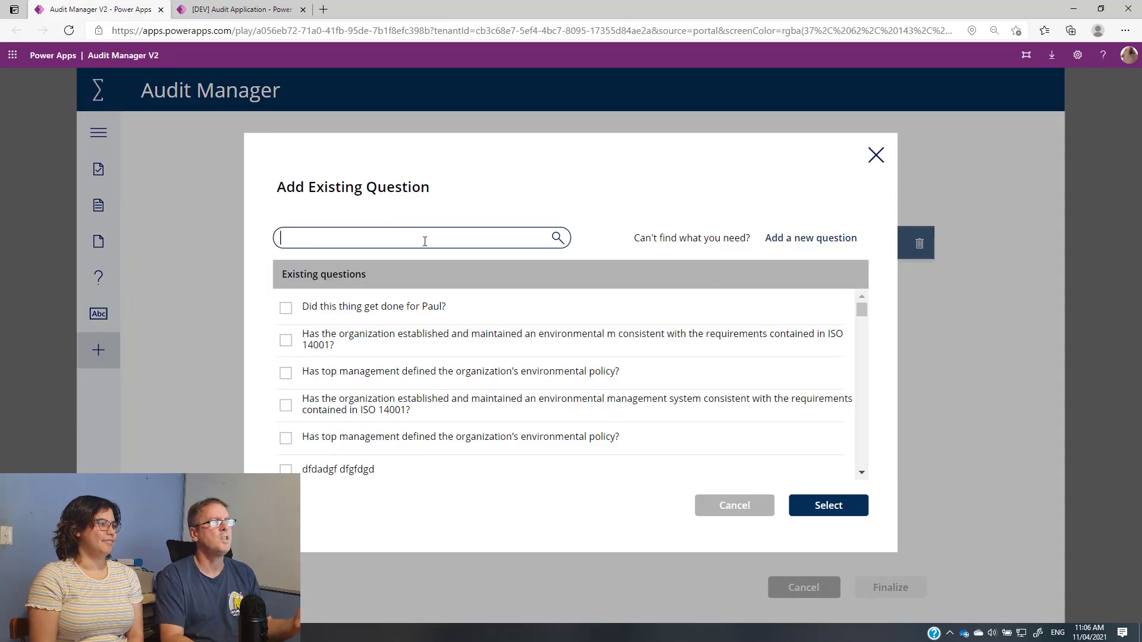
text(process)
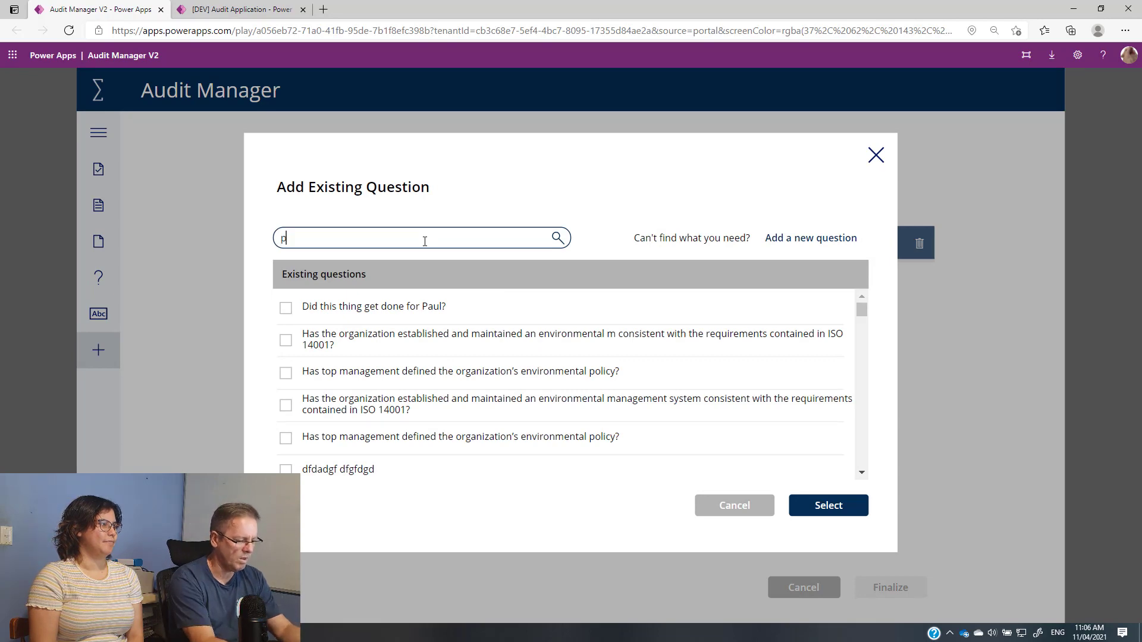
key(BackSpace)
key(BackSpace)
key(BackSpace)
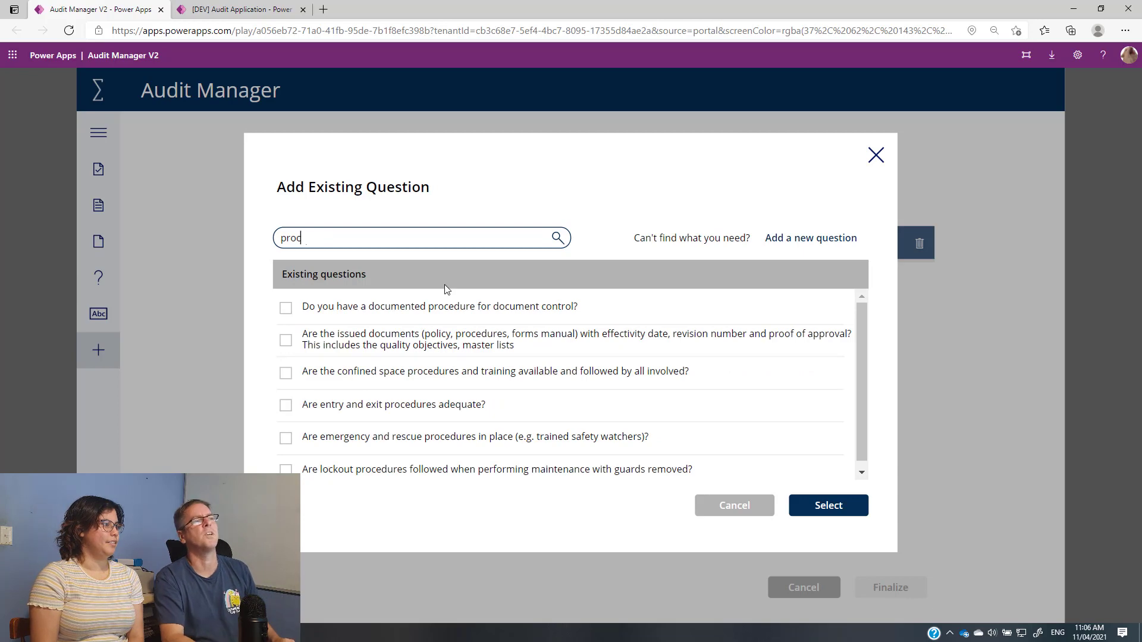
- Add the document control, issued documents, confined space and entry/exit questions to Process & Procedures, and move the confined space question to position 1
click(286, 308)
click(286, 340)
click(286, 373)
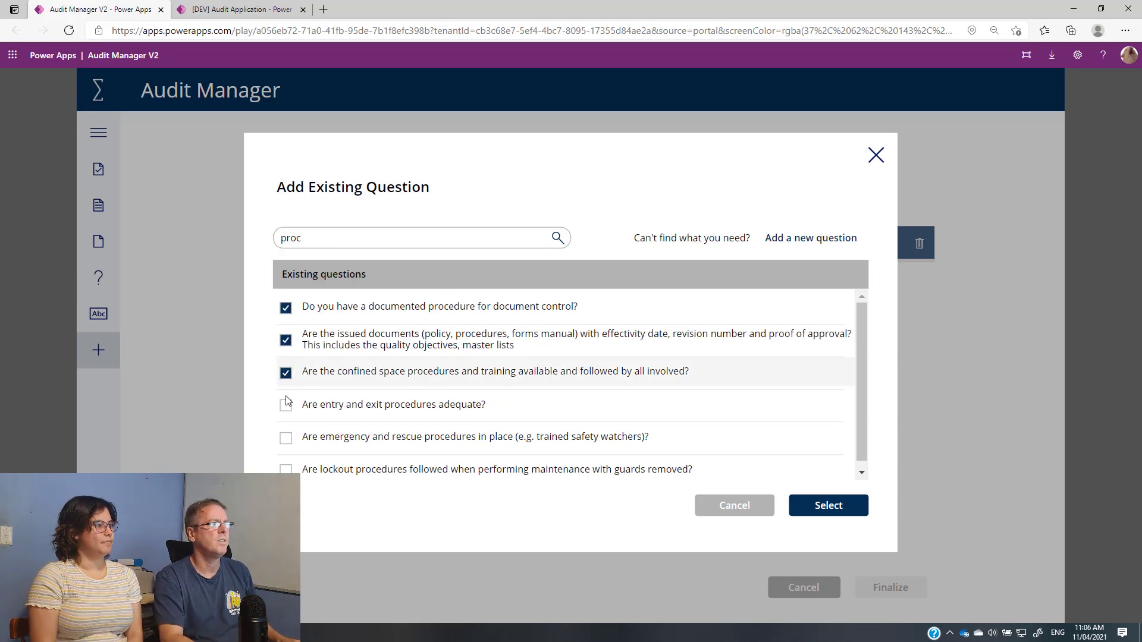
click(286, 406)
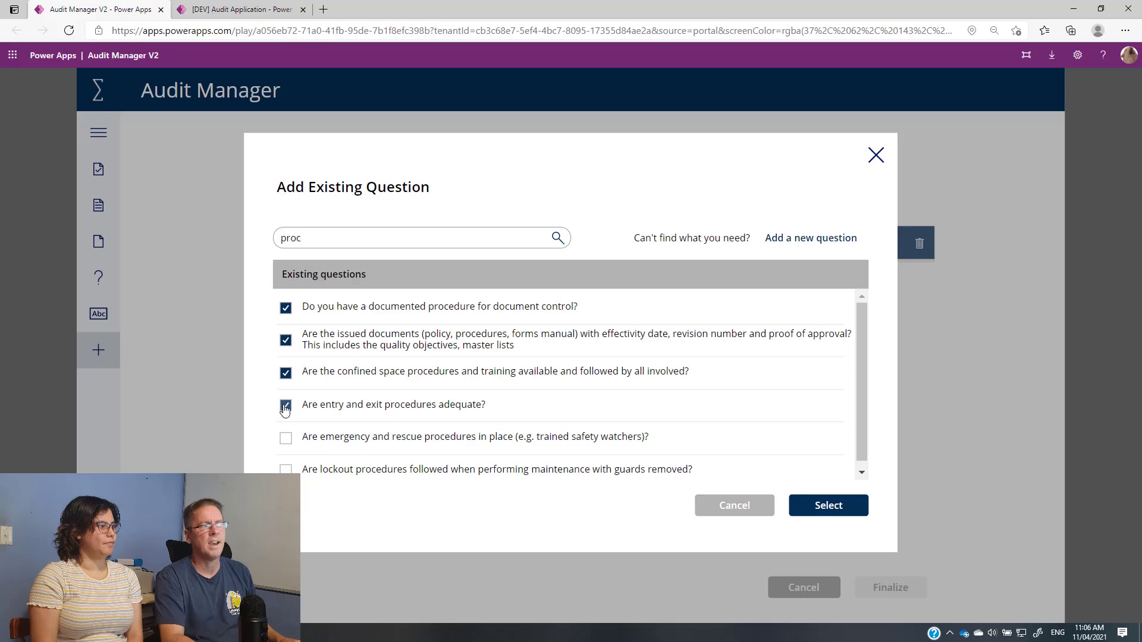
click(817, 506)
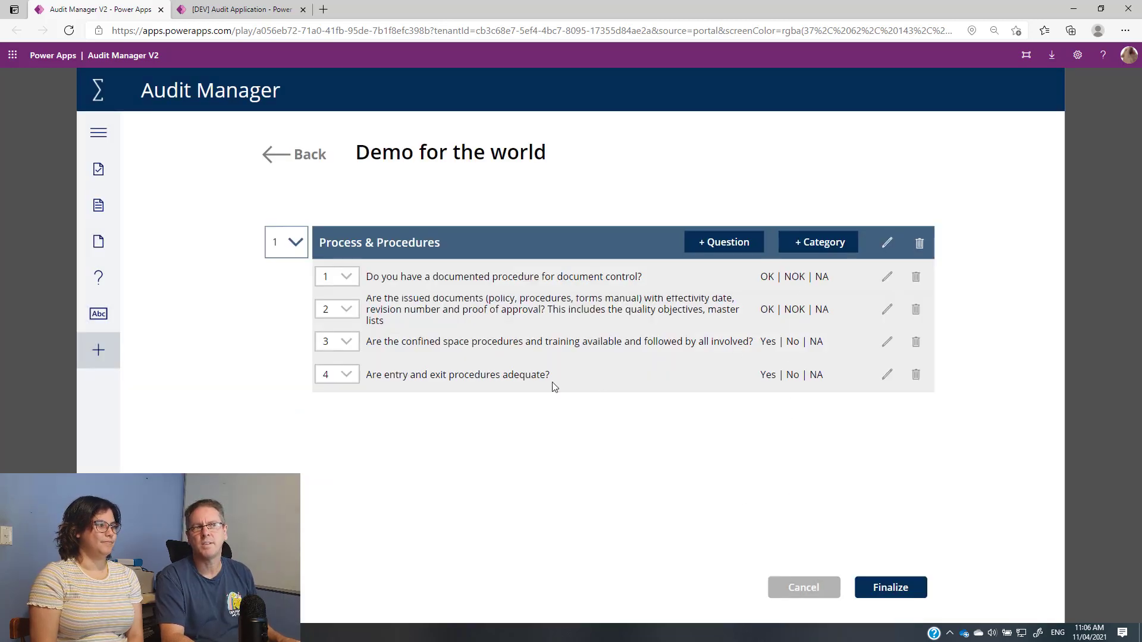
click(348, 342)
click(325, 375)
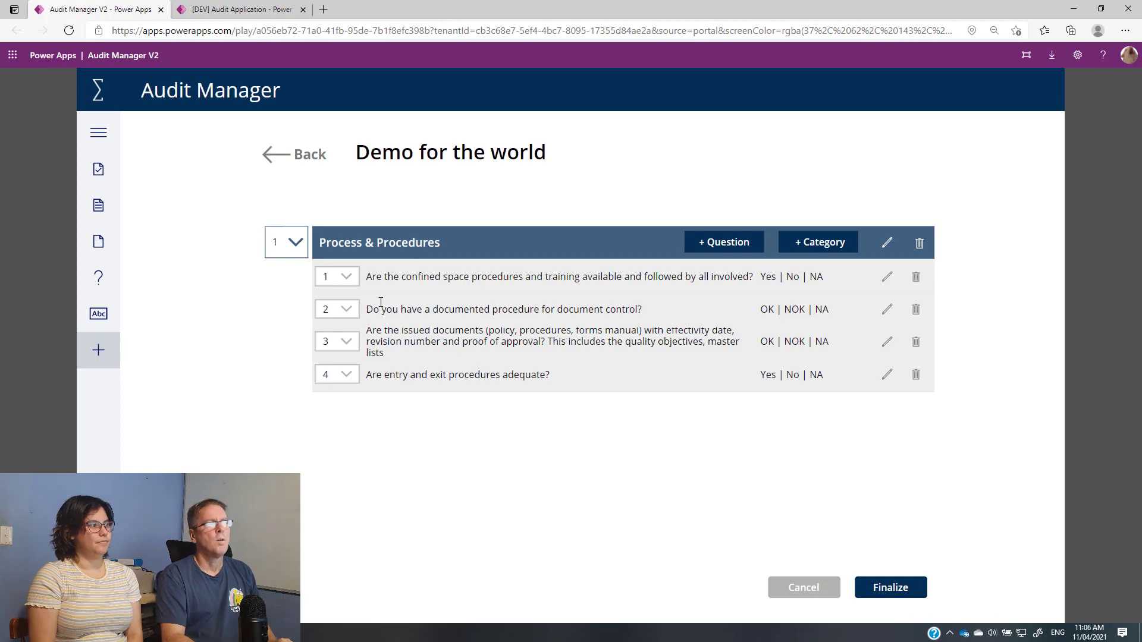
- Add the existing category Cat1 to the audit after Process & Procedures
click(818, 244)
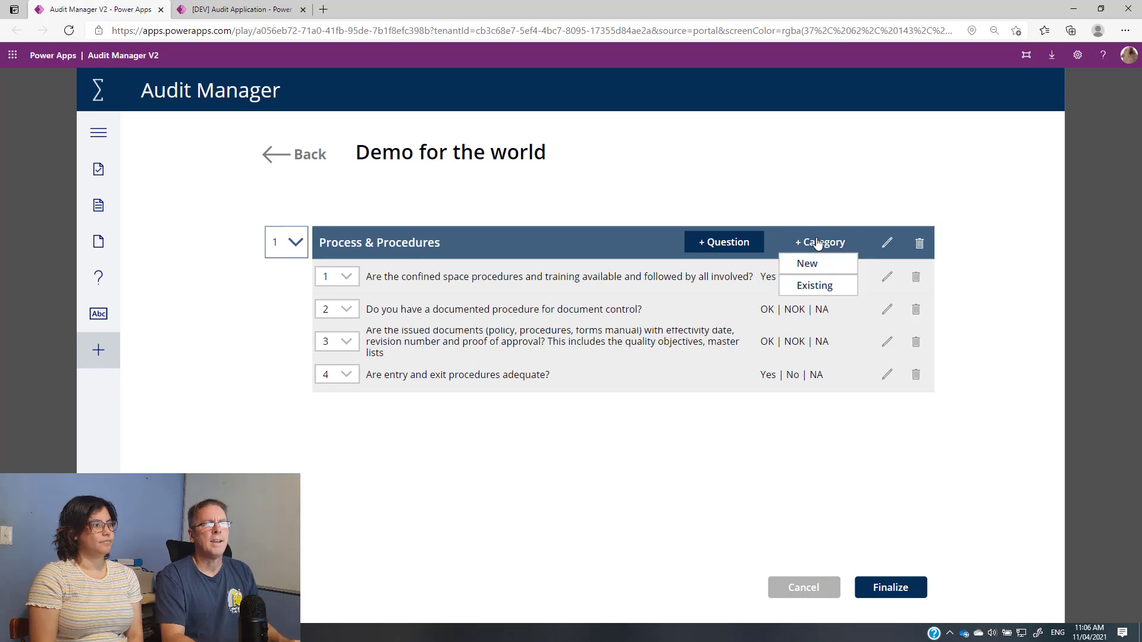
click(813, 287)
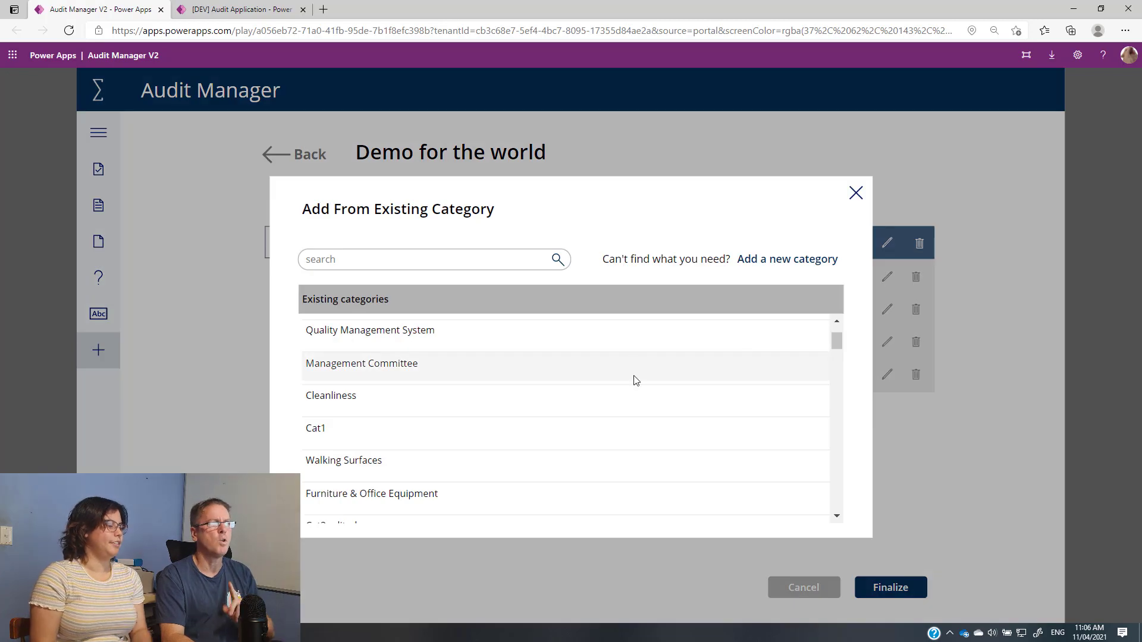
click(327, 431)
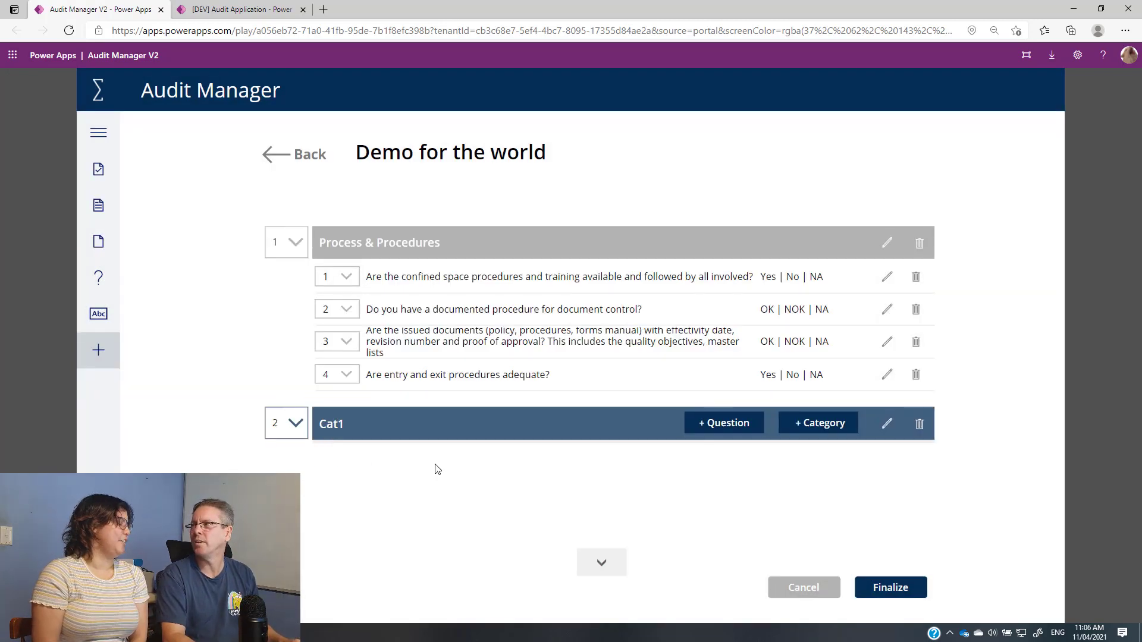
- Start a new question in the Cat1 category with the text "Is the cat a cat?"
scroll(589, 470, down, 1)
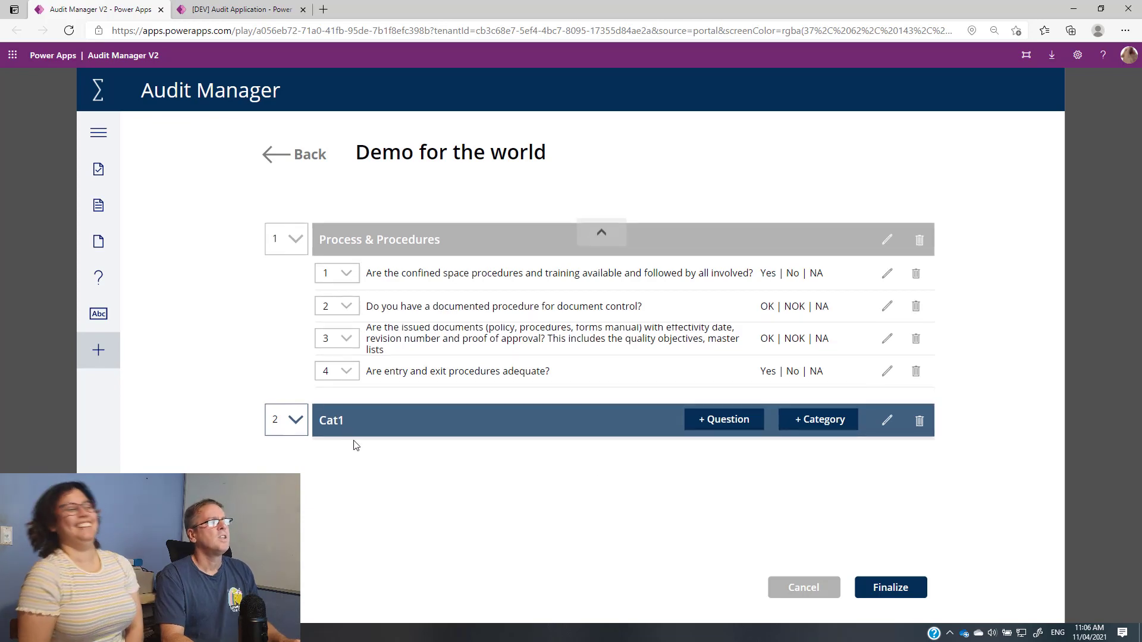
click(727, 420)
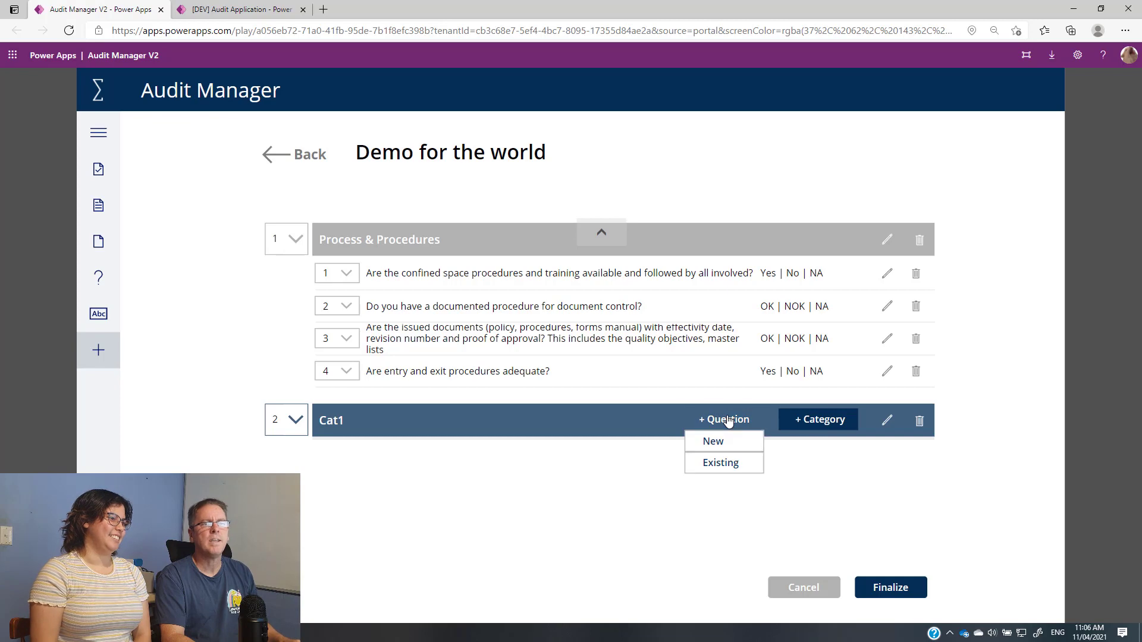
click(711, 440)
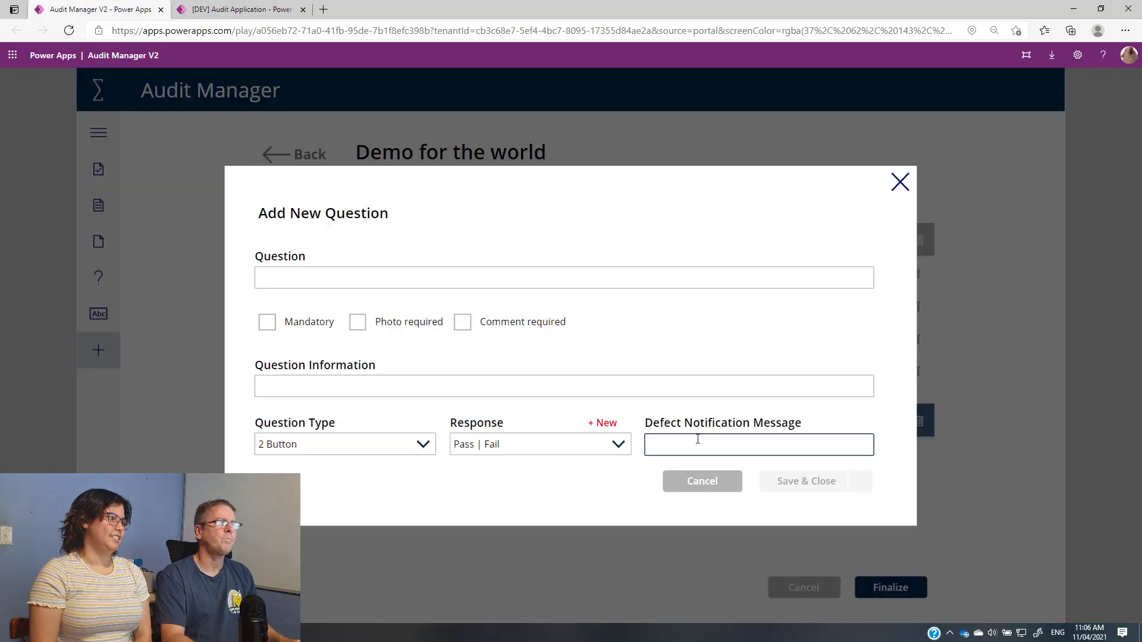
click(646, 274)
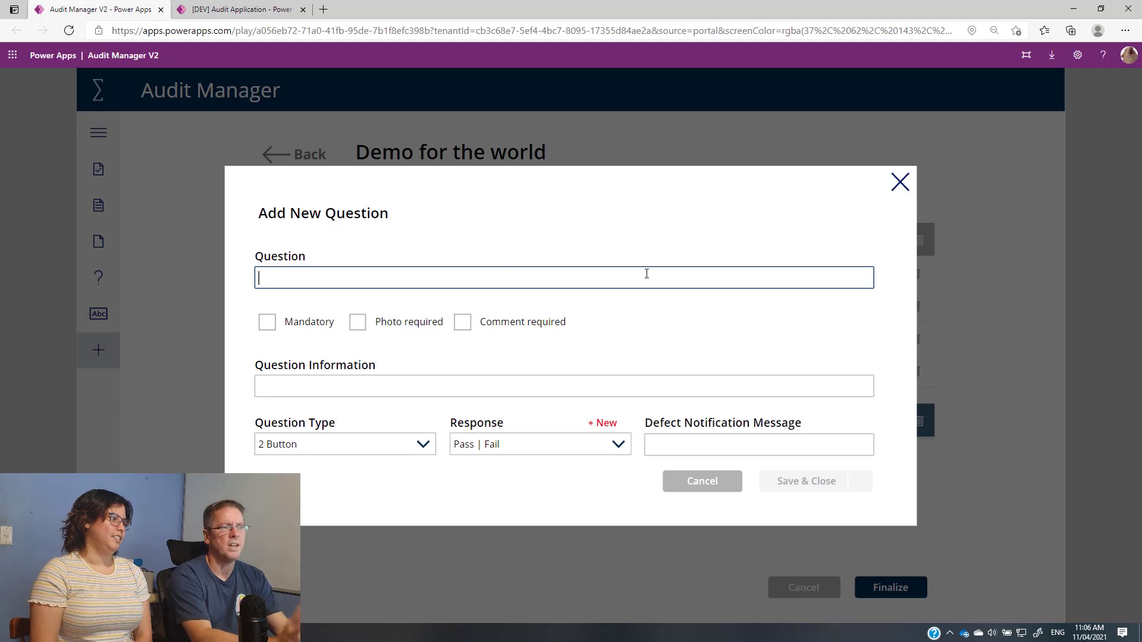
text(Is the cat)
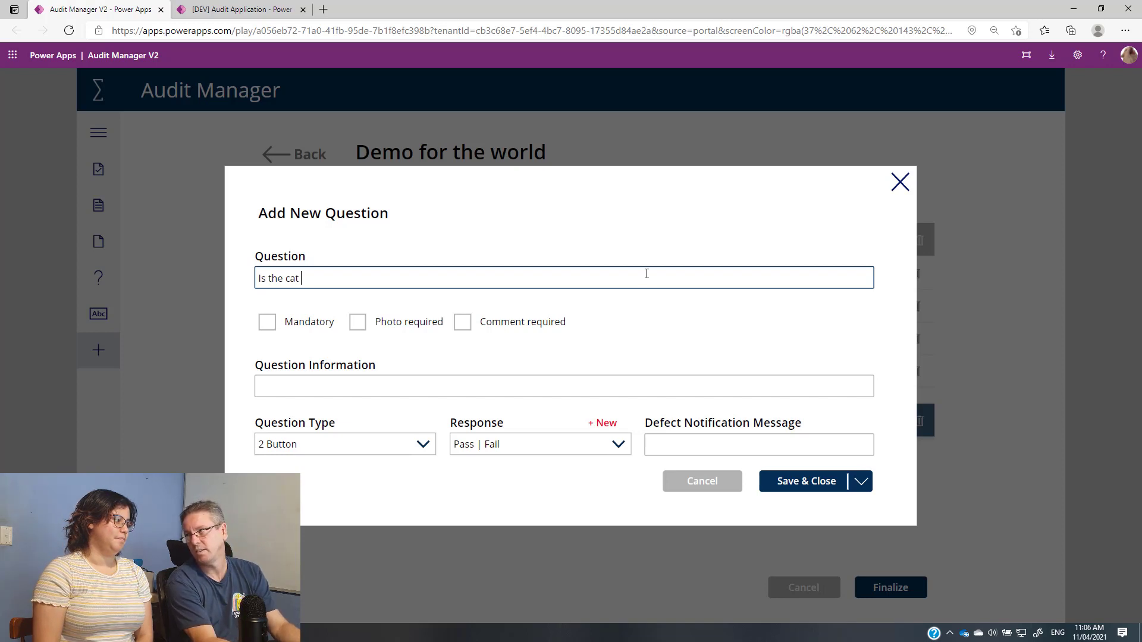
text(ca)
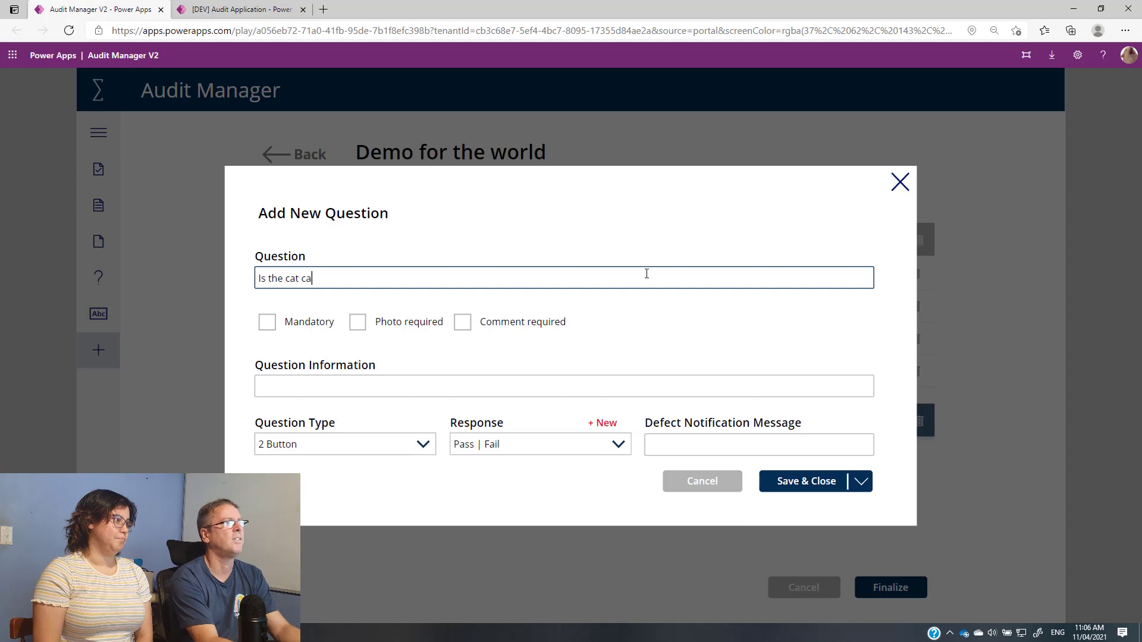
key(BackSpace)
key(BackSpace)
text(a cat?)
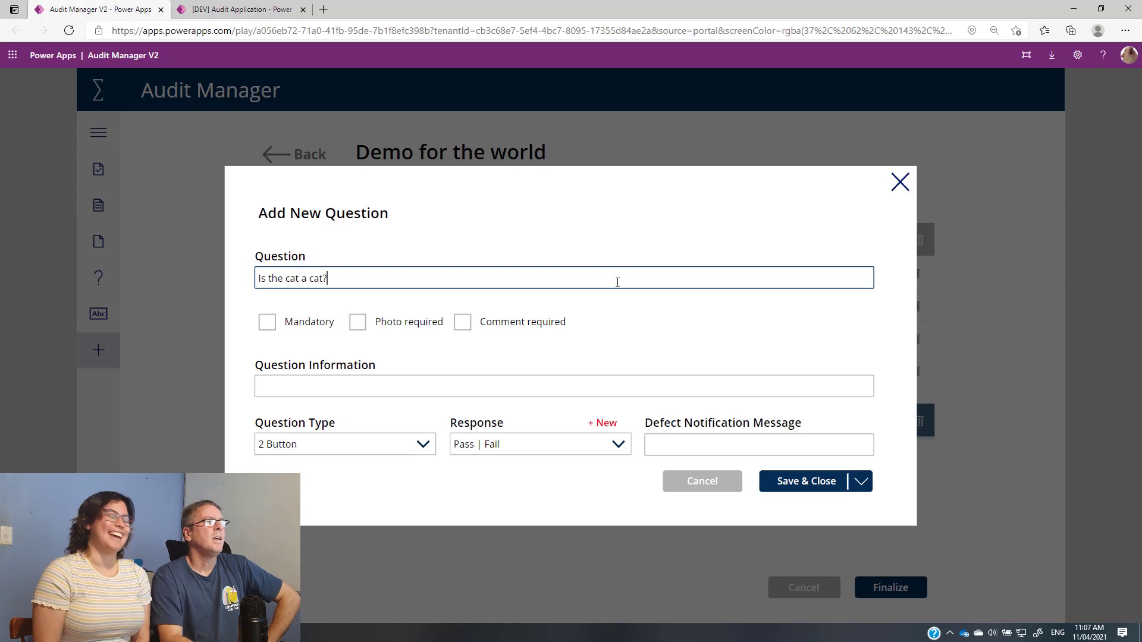
- Make a photo required for the question and set its Question Information to "make sure the cat is not a racoon"
click(358, 322)
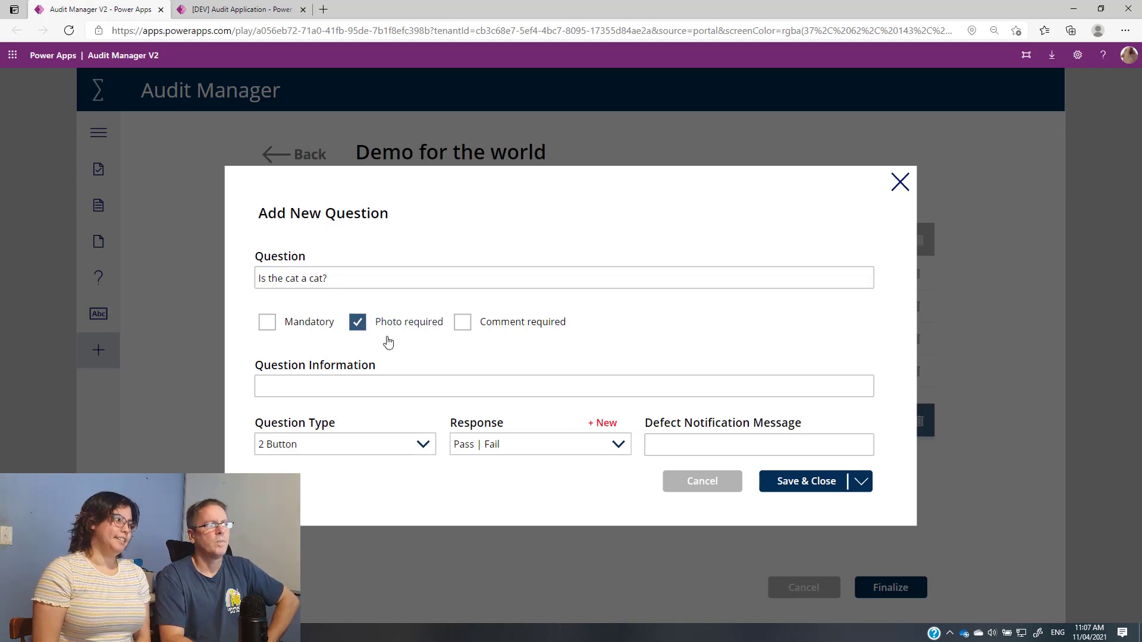
click(377, 385)
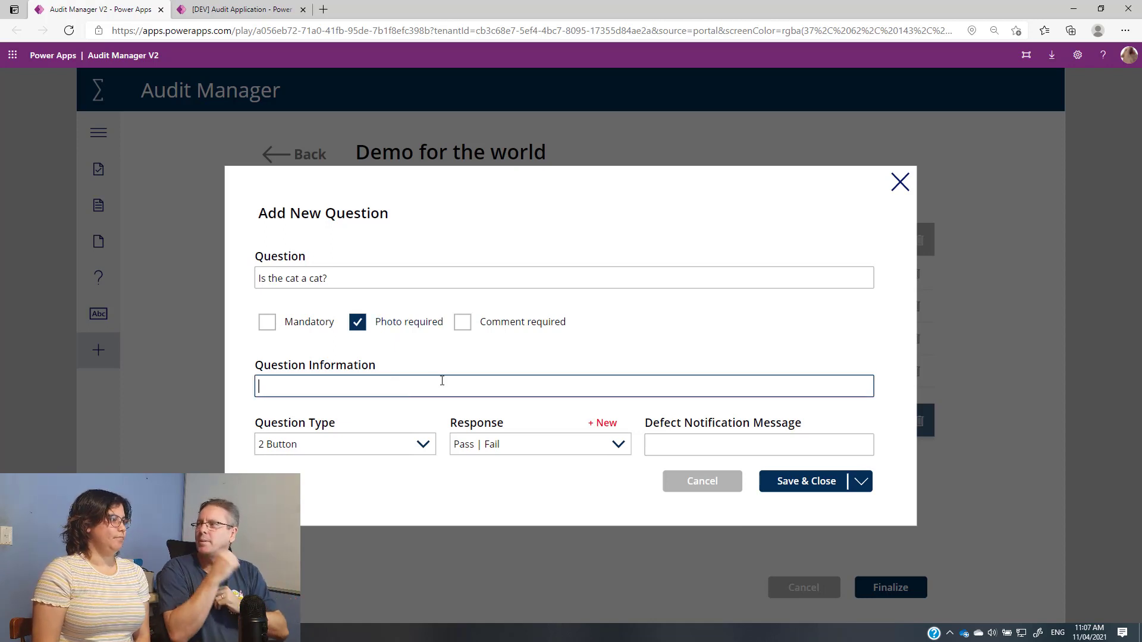
text(The)
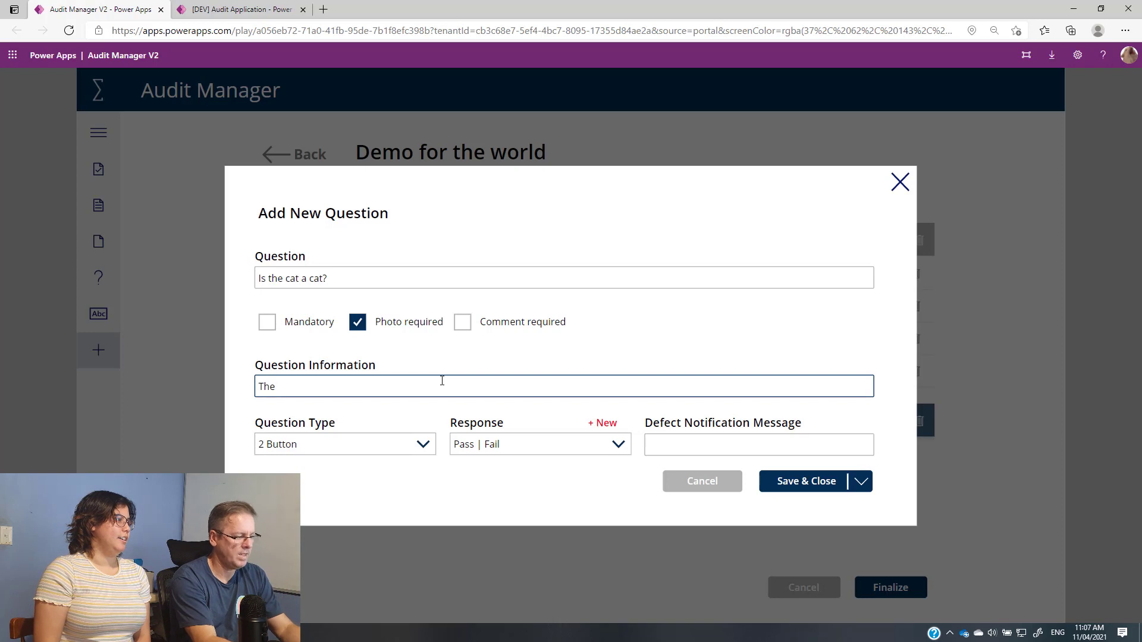
text(make)
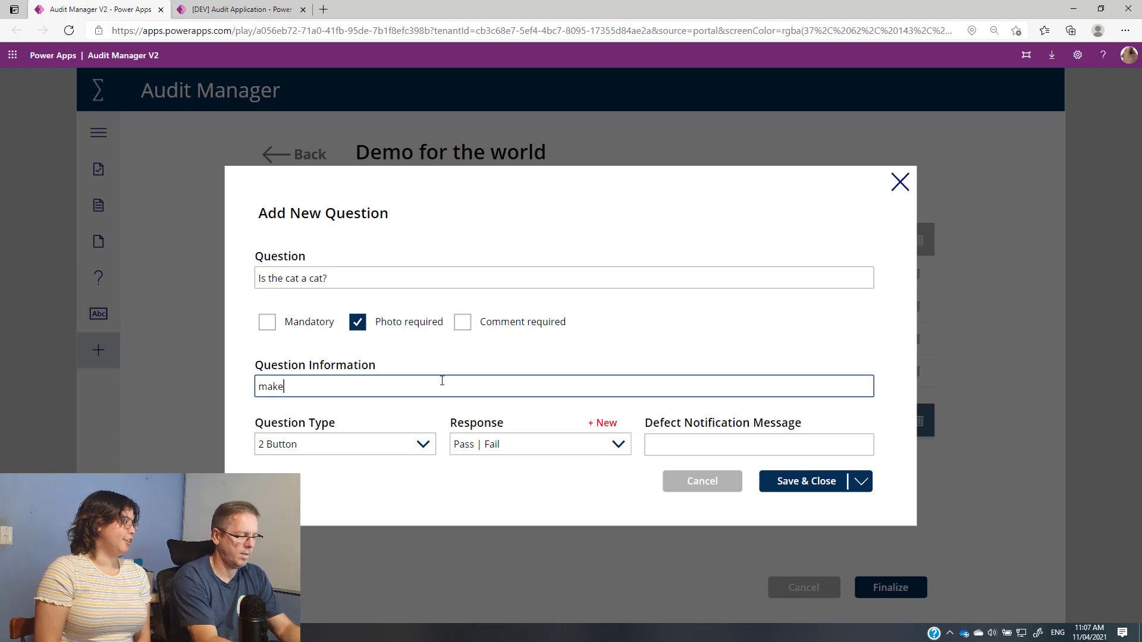
text( sure the cat is n)
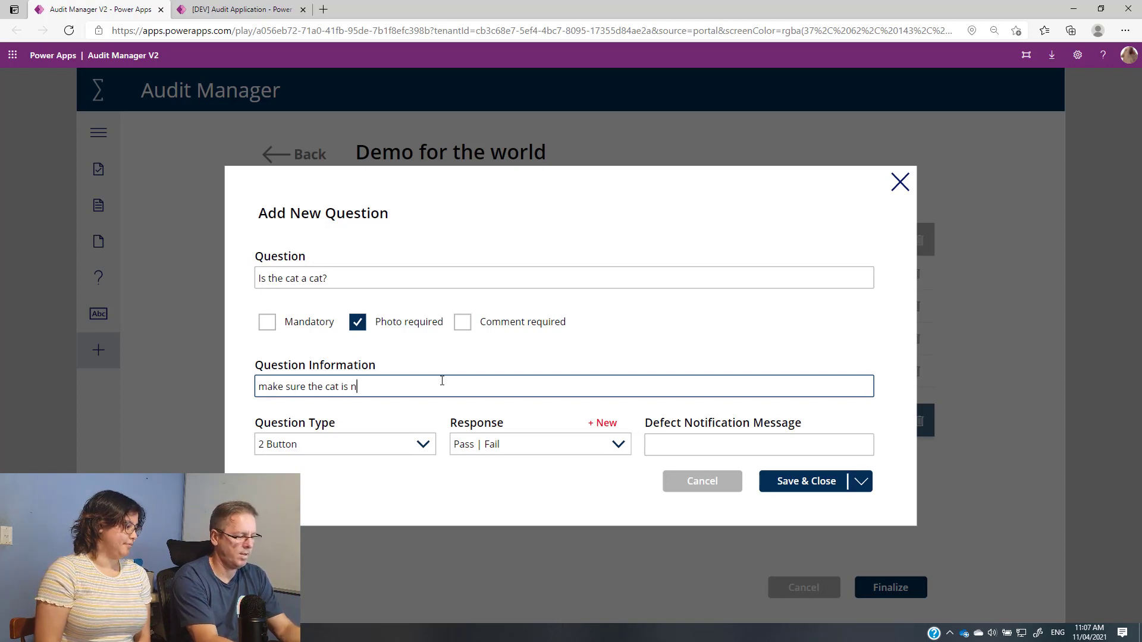
text(ot a ra)
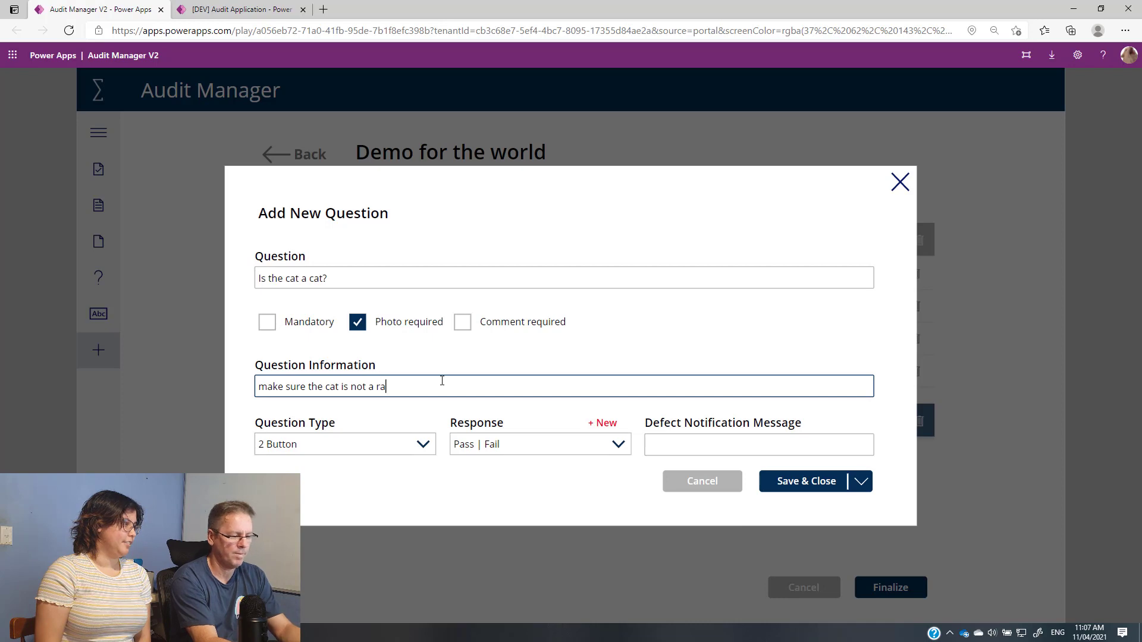
text(coon)
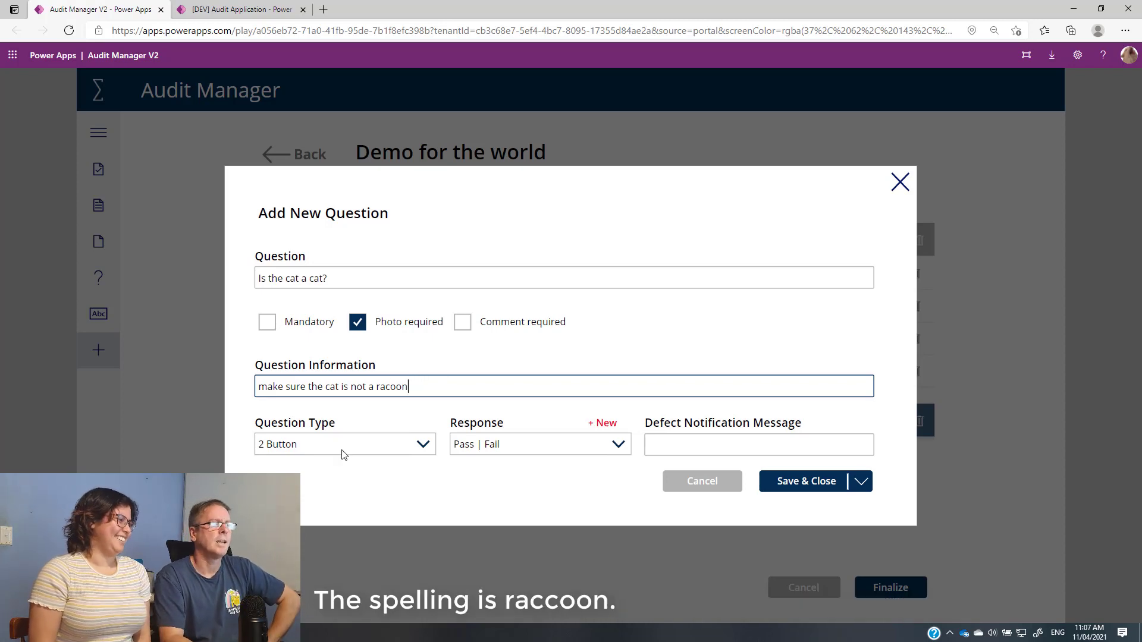
- Review the available question types and the response options for a 2 Button question
click(426, 446)
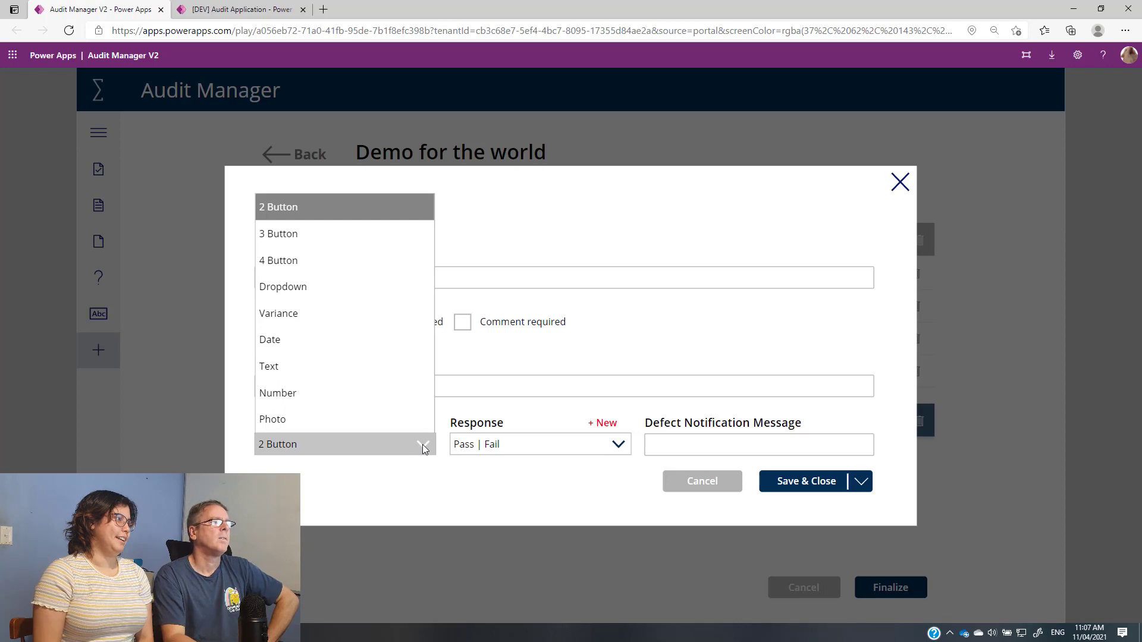
click(433, 476)
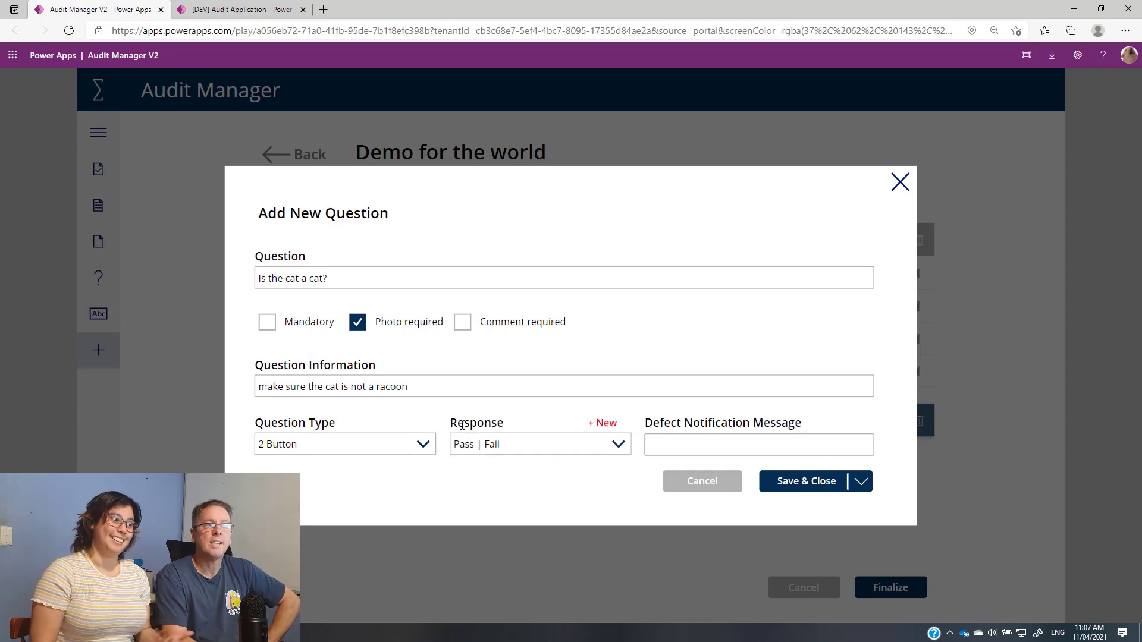
click(618, 445)
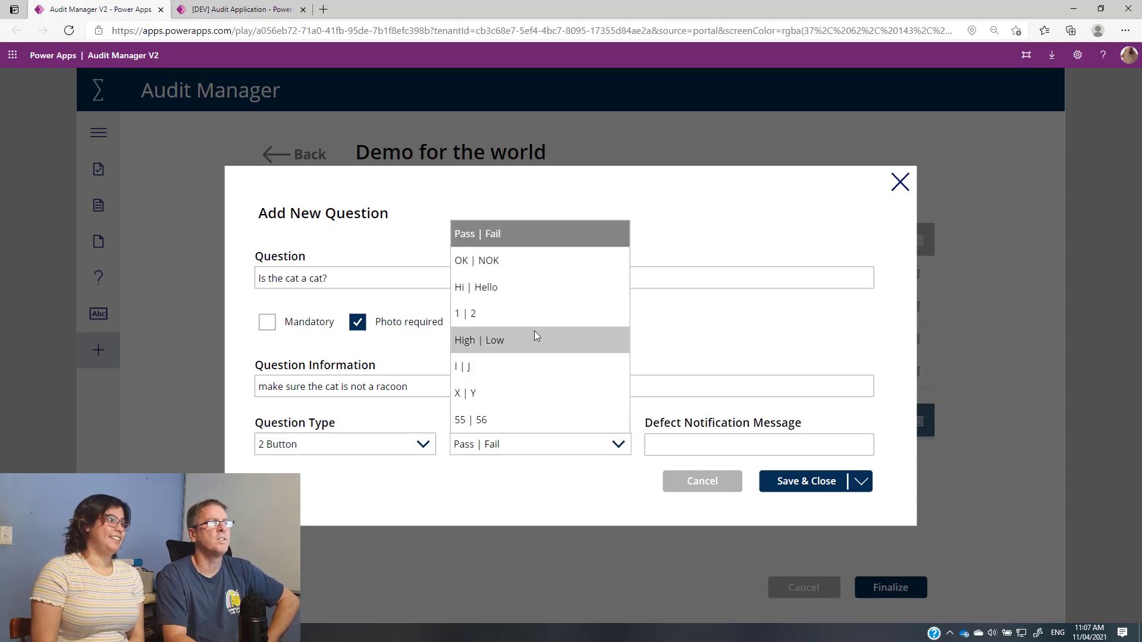
click(499, 493)
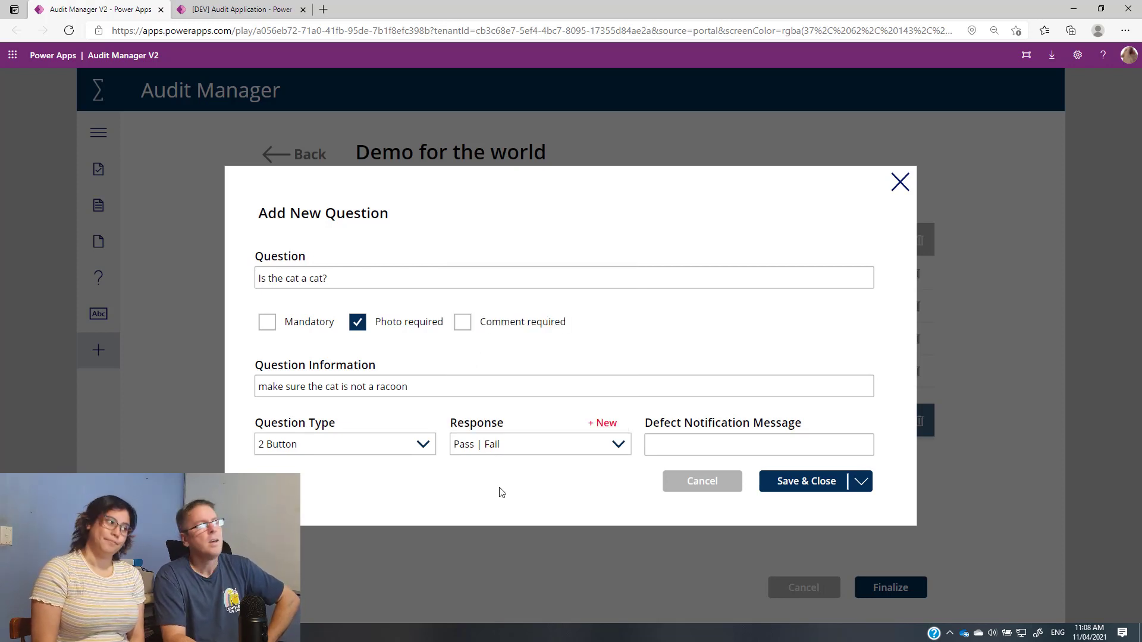
- Create and save a new two-button response pair, Yes and No, for the question "Is the cat a cat?"
click(606, 426)
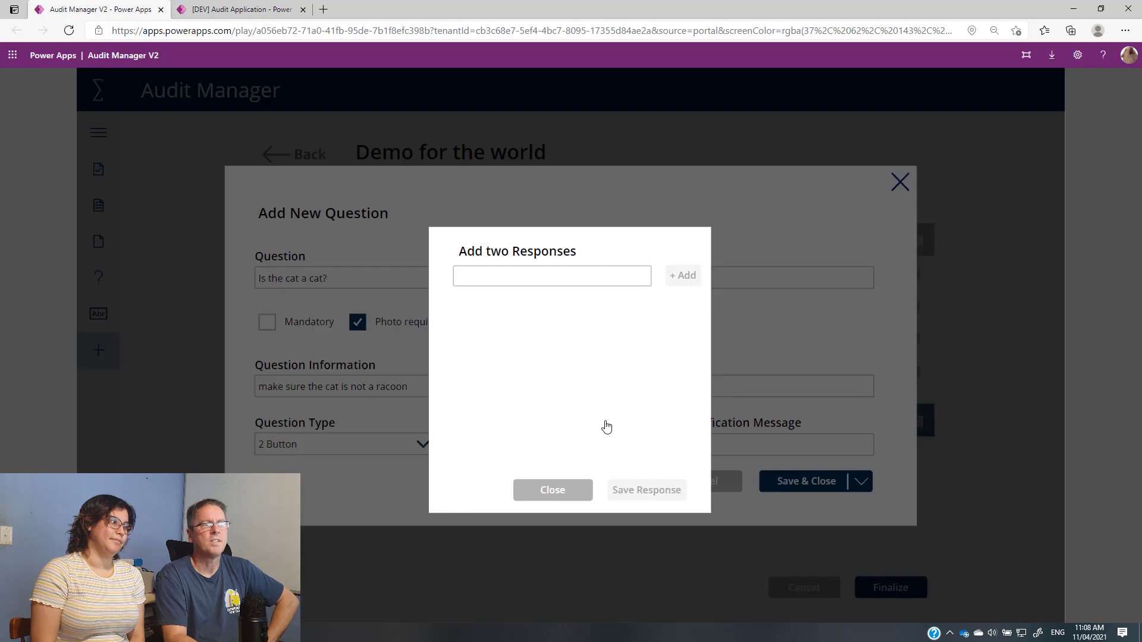
click(554, 278)
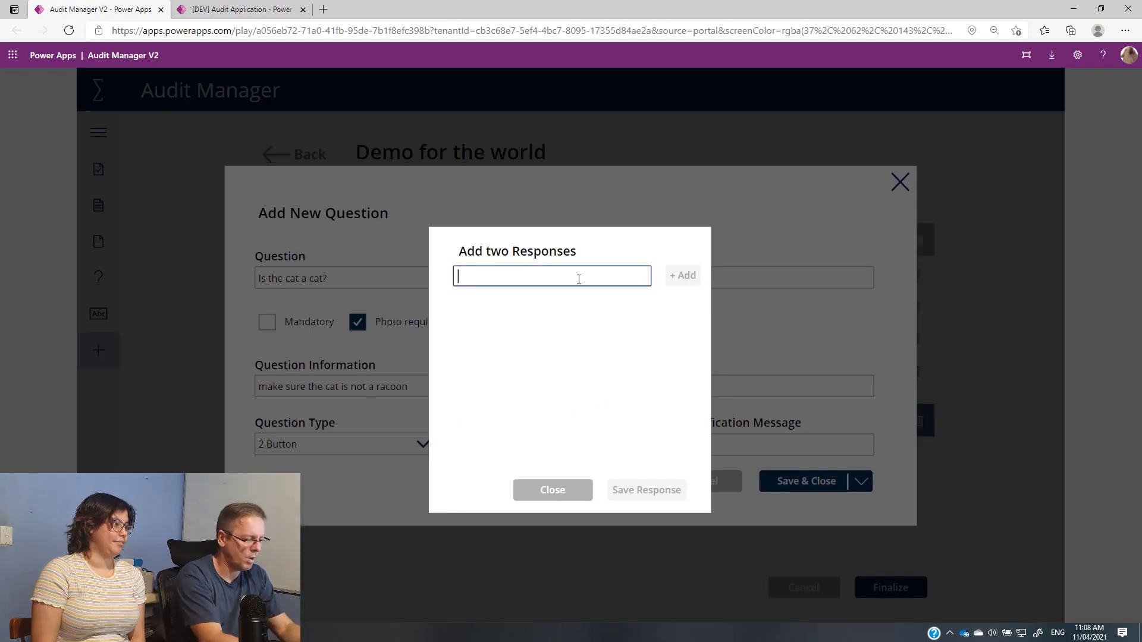
text(Ye)
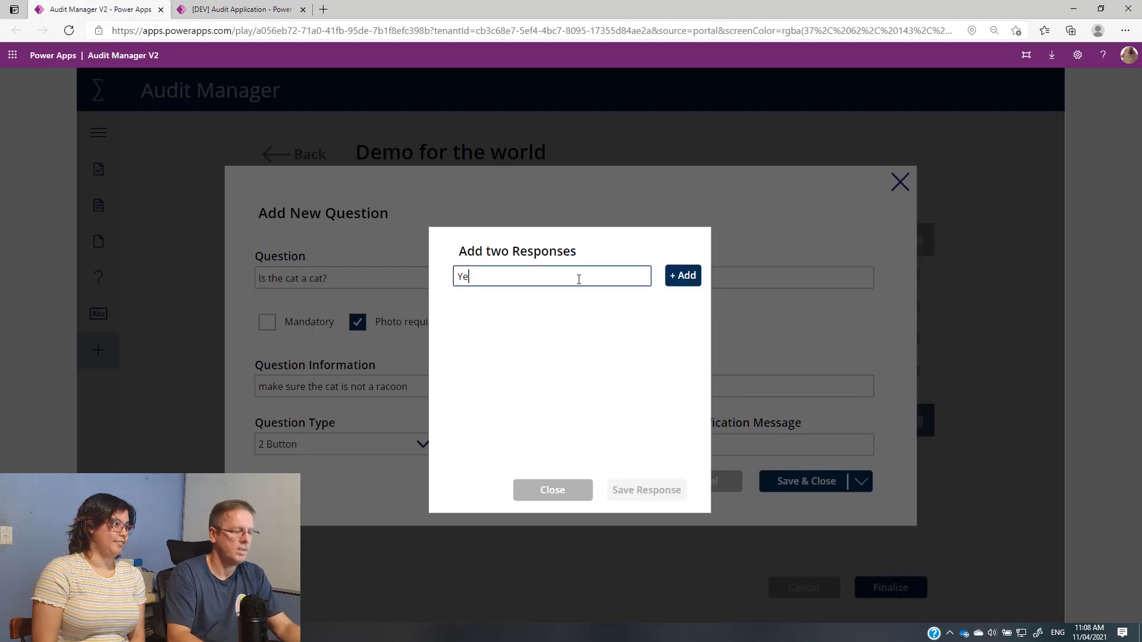
text(s)
click(683, 276)
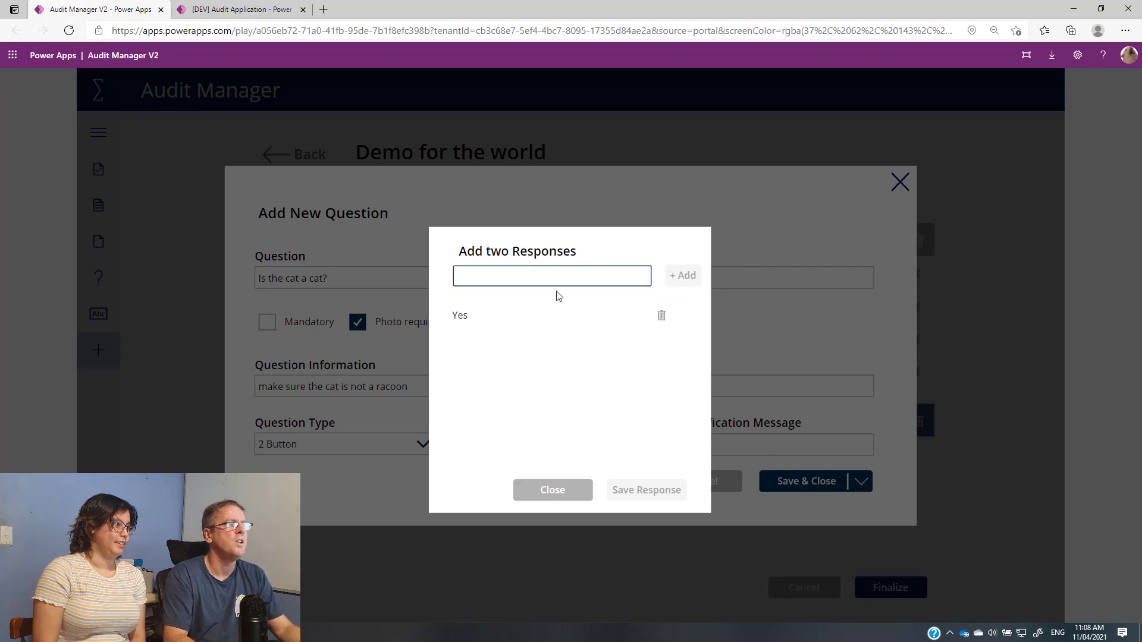
text(No)
click(678, 275)
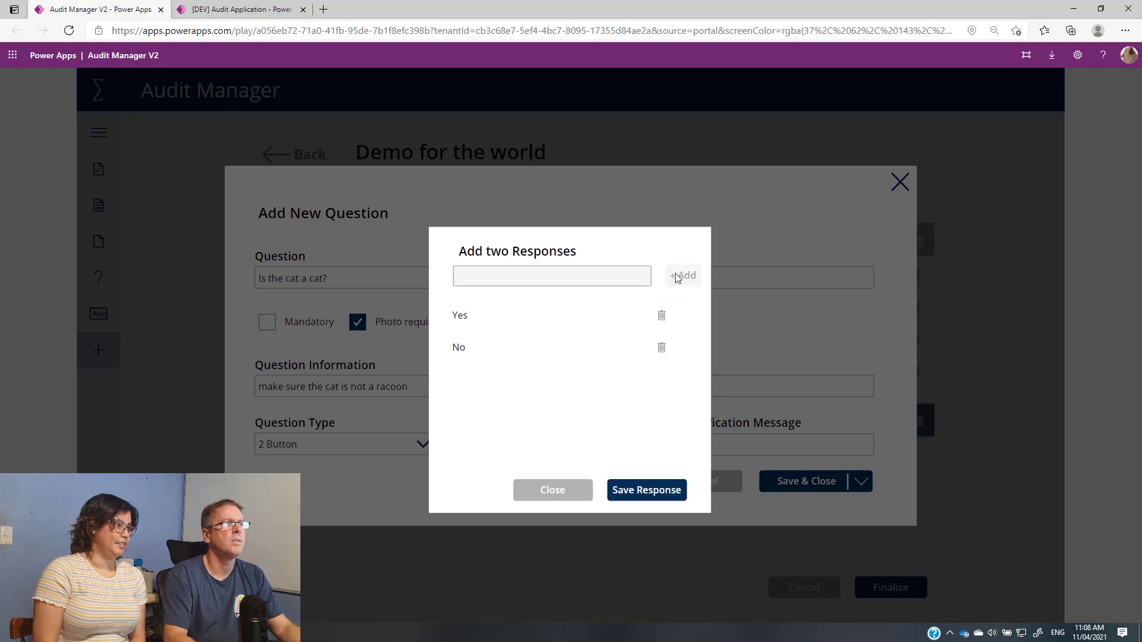
click(637, 490)
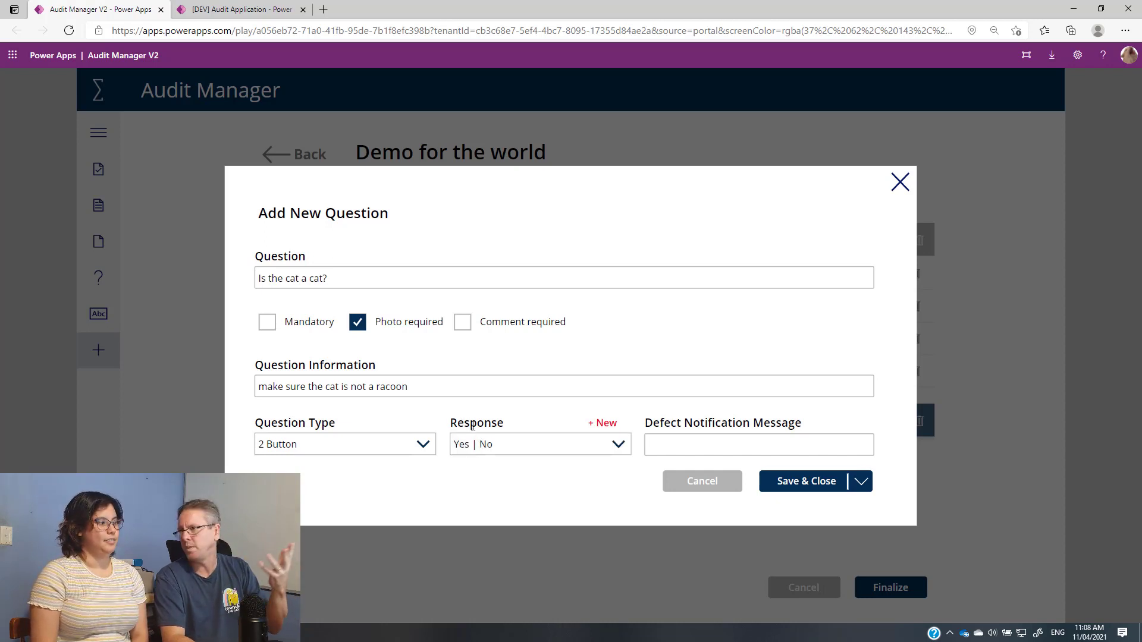
- Set the question's Defect Notification Message to "SWAP OUT CAT"
click(696, 444)
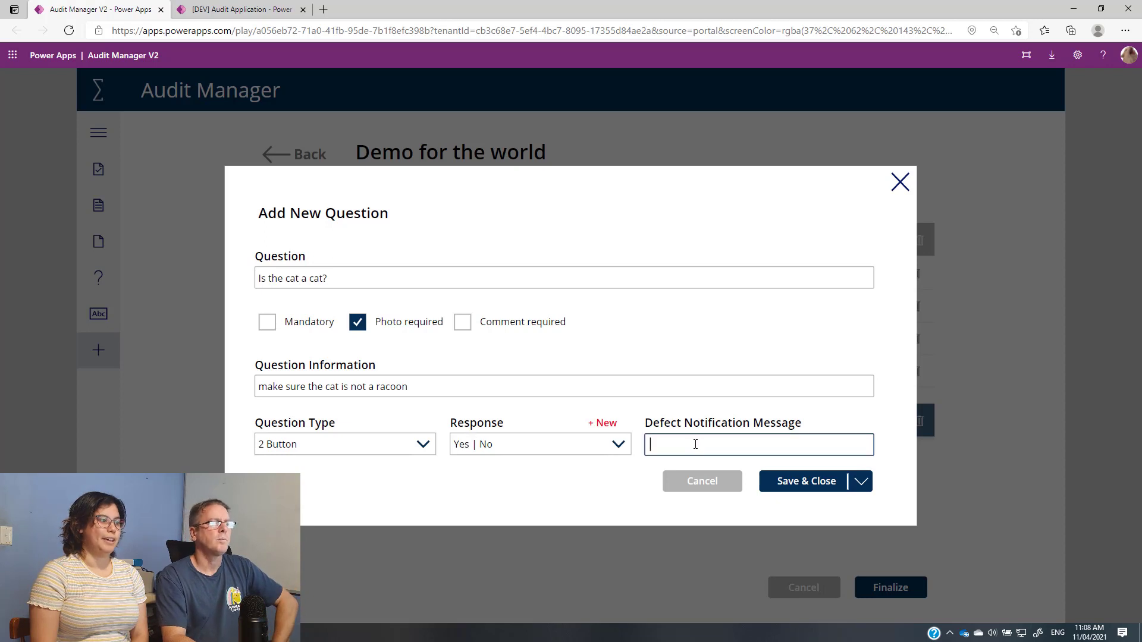
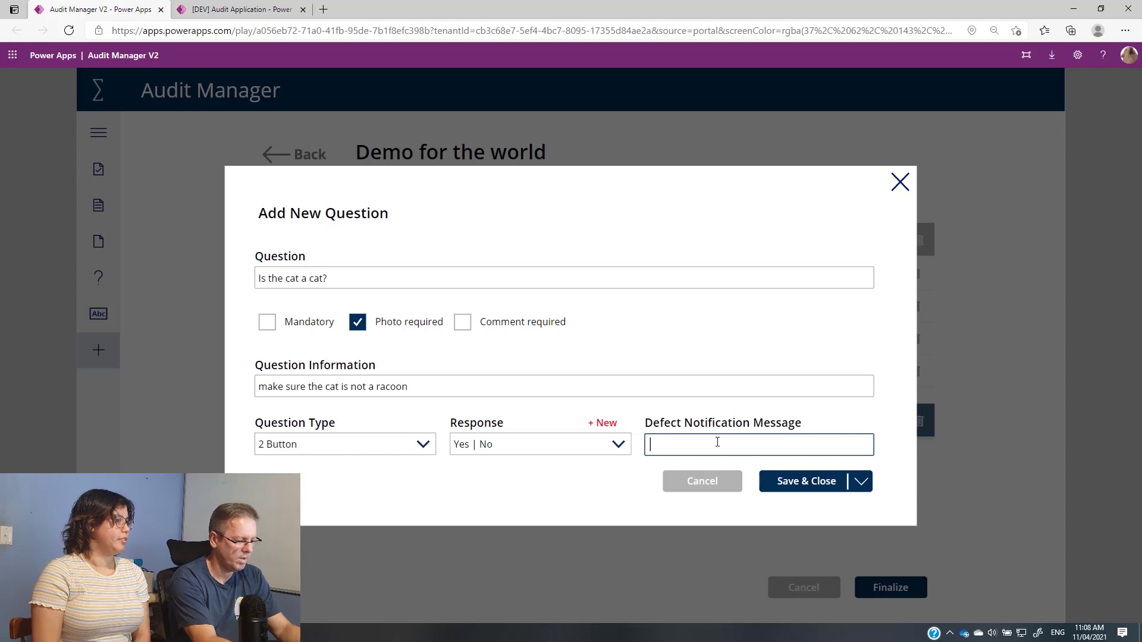
text(SWAP O)
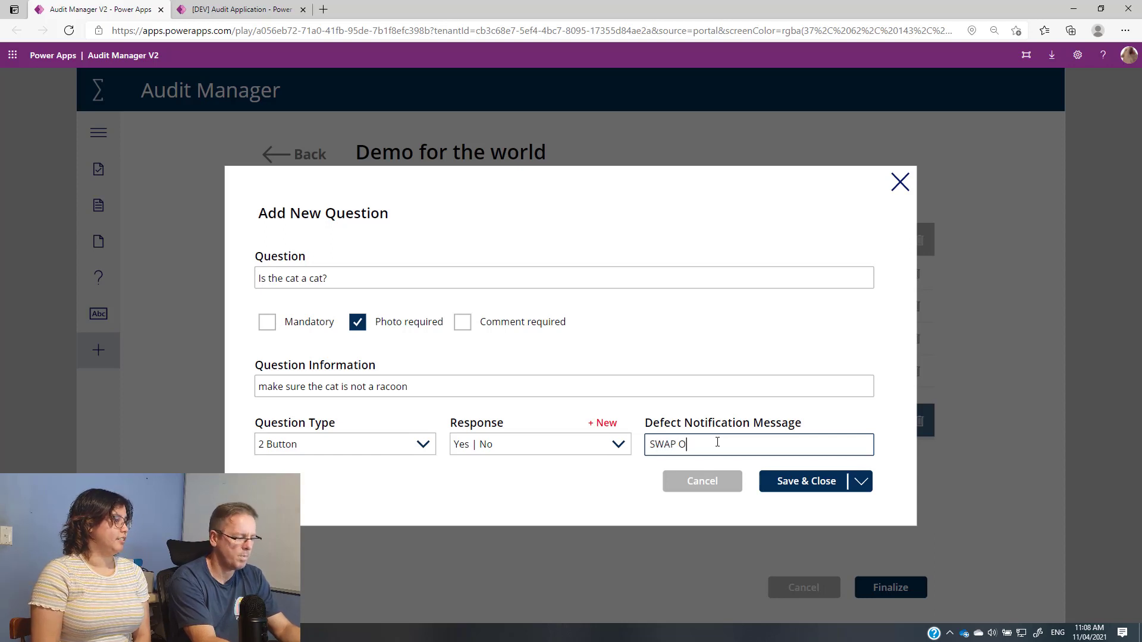
text(UT CAT)
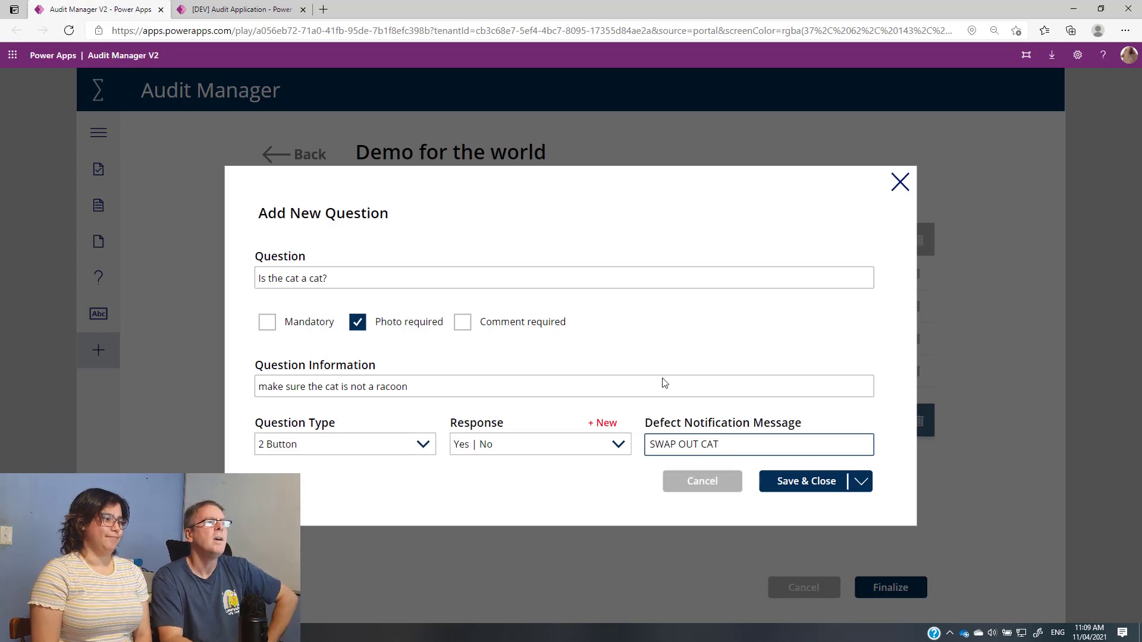
- Save and close the new Cat1 question, and finalize the audit "Demo for the world"
click(861, 481)
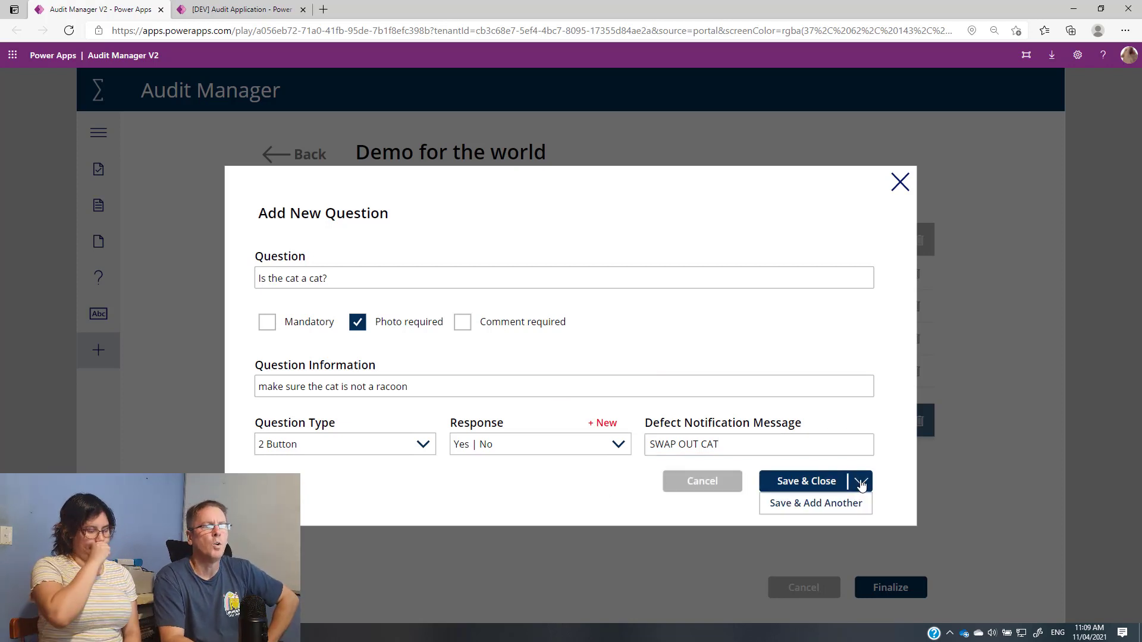
click(795, 481)
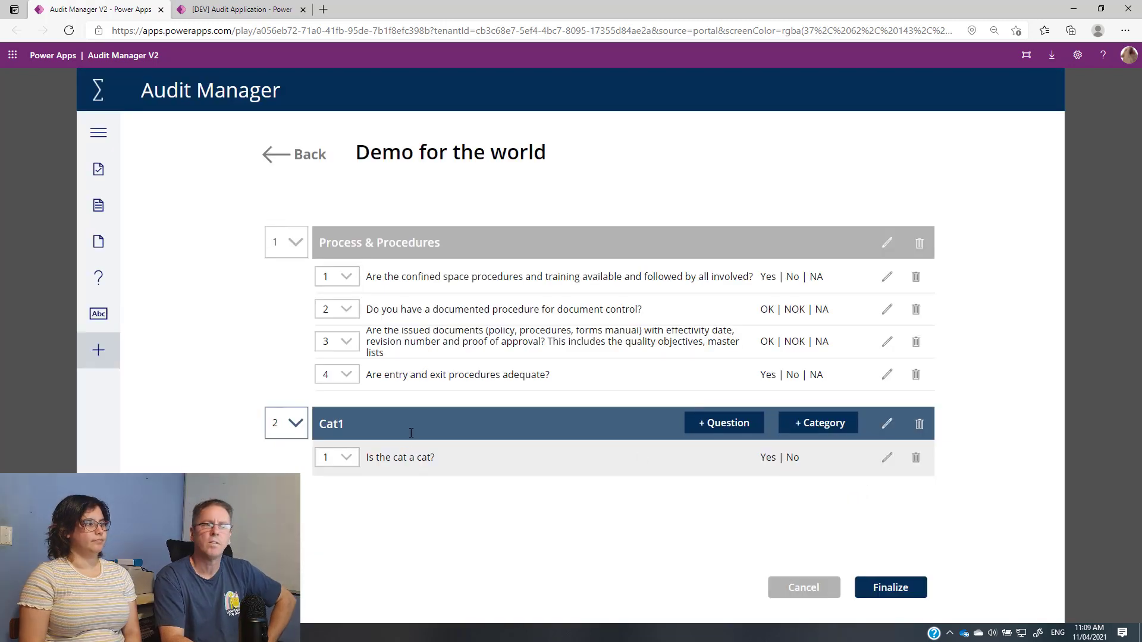
click(904, 595)
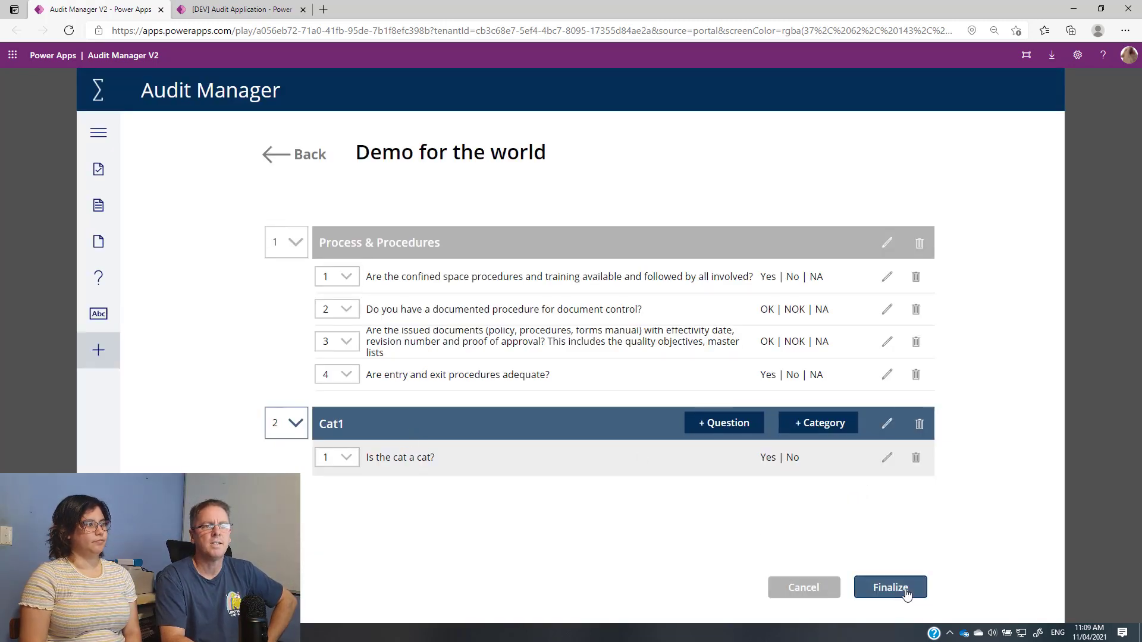
click(665, 416)
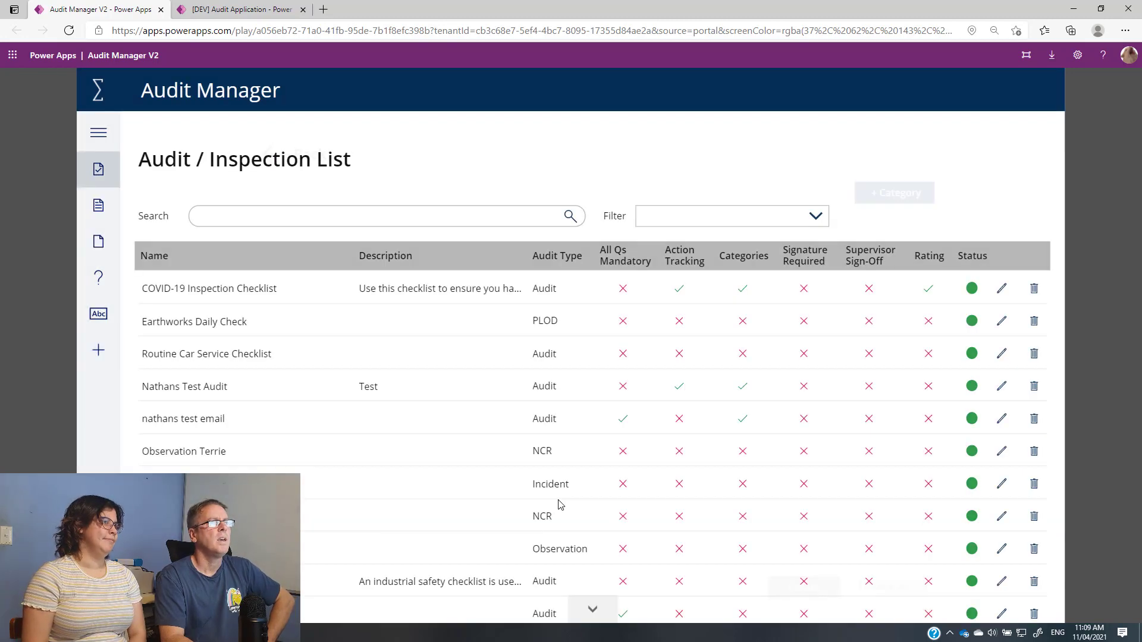
- Switch to the Audit Application and start the "Demo for the world" audit with region North, Team 1 and Project 1
click(253, 8)
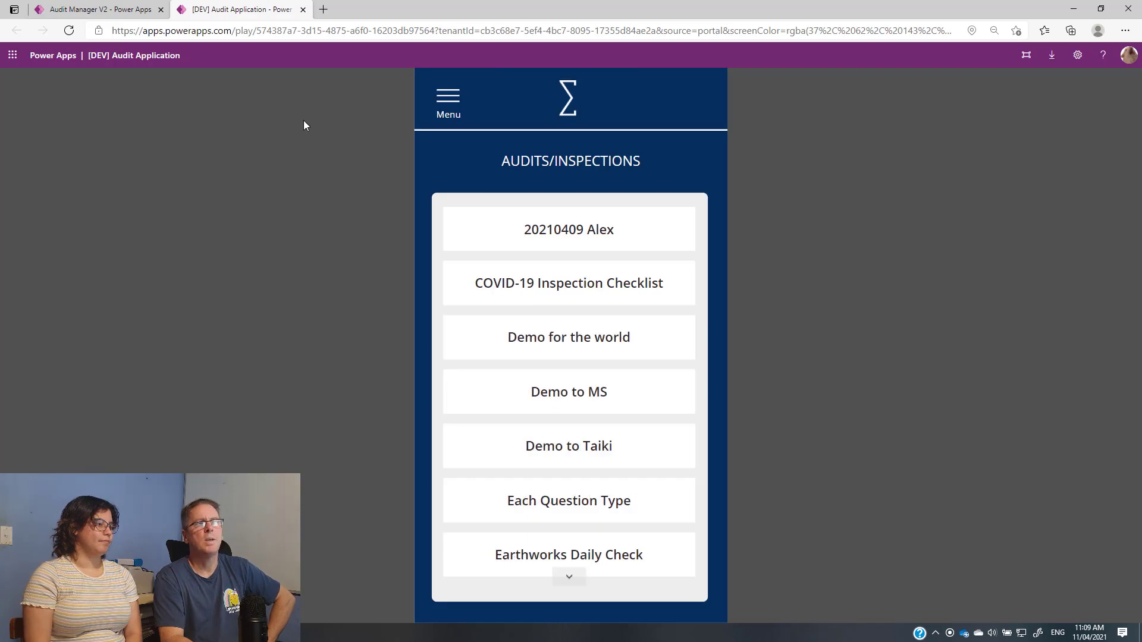
scroll(548, 274, down, 3)
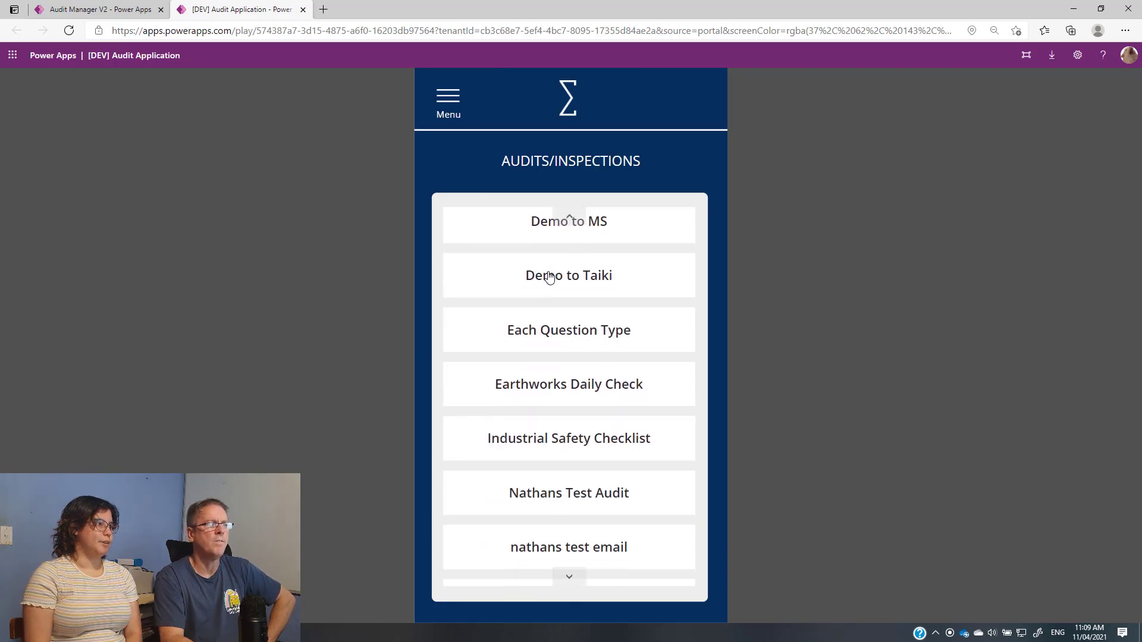
scroll(548, 276, down, 1)
scroll(545, 274, up, 4)
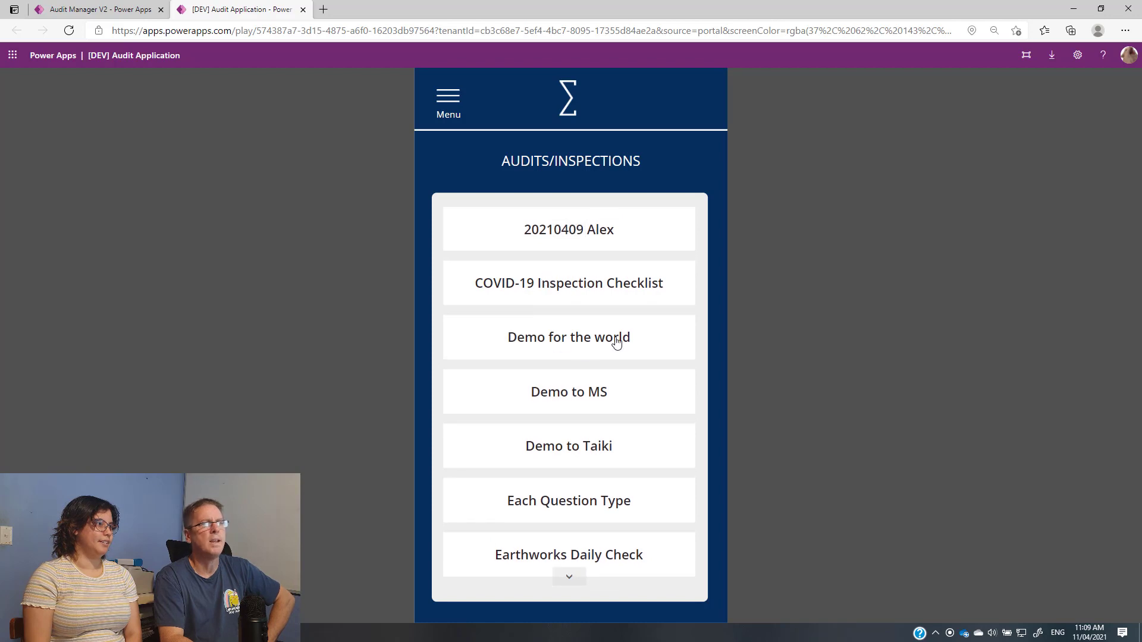
click(555, 345)
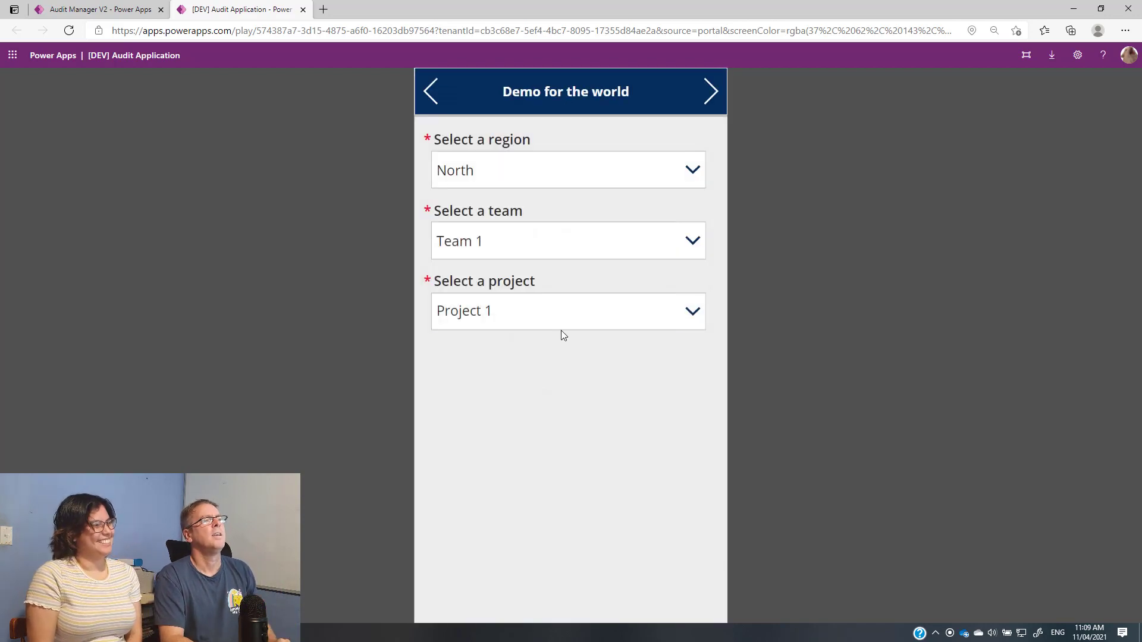
click(708, 92)
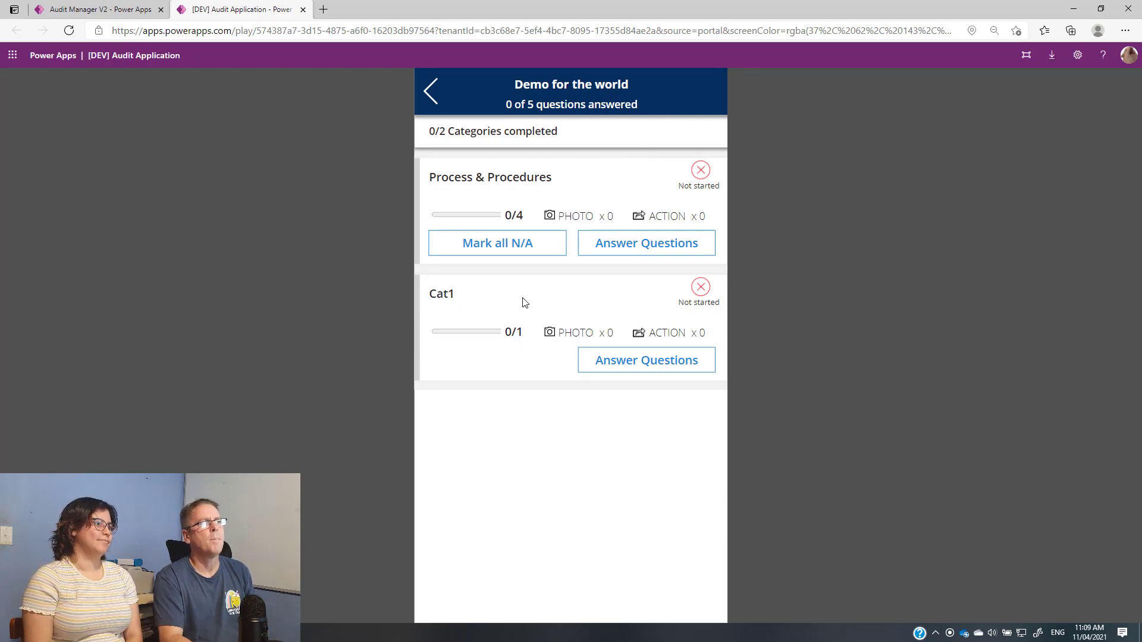
- In Process & Procedures, answer Yes to the confined space question and OK to the document control question
click(526, 200)
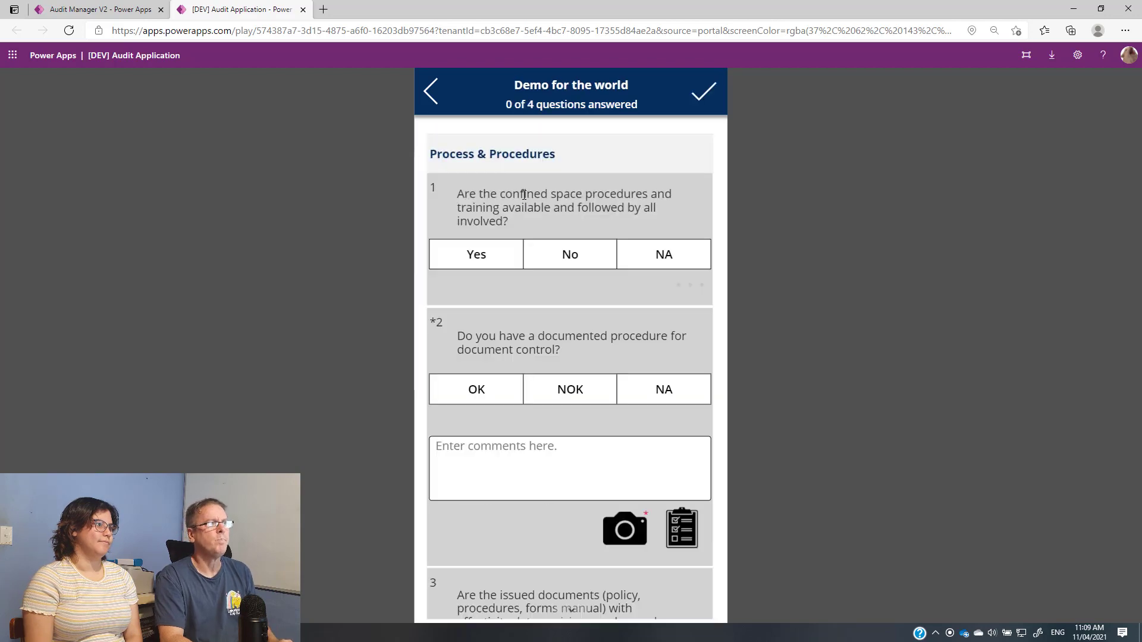
click(479, 254)
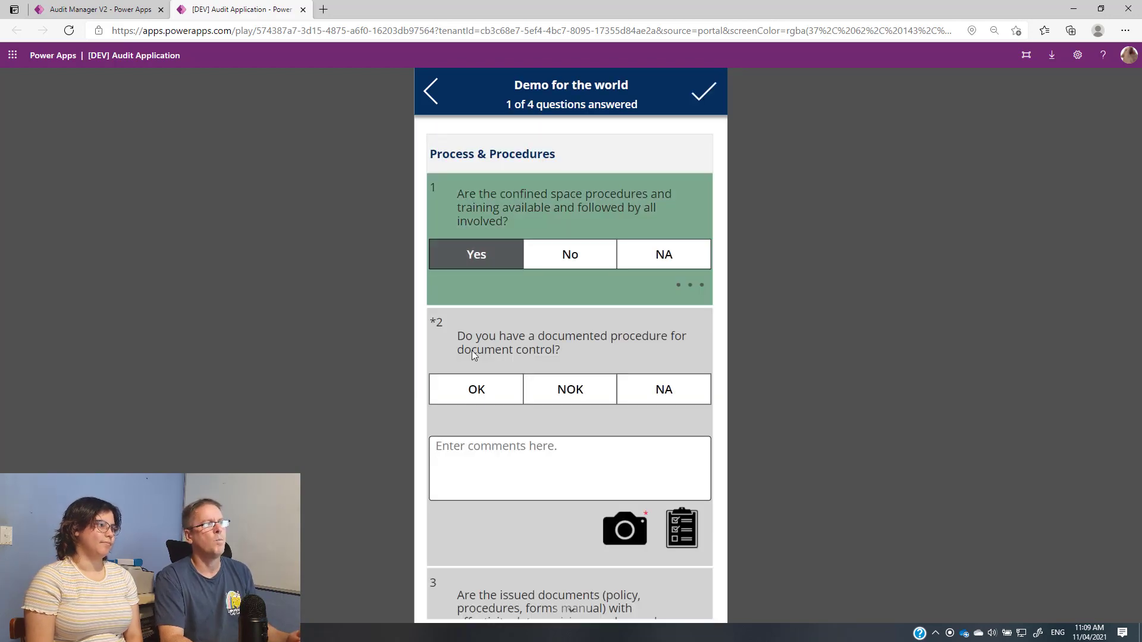
click(477, 390)
- Attach the Seven Sigma logo image to the document control question, and answer the remaining Process & Procedures questions
click(623, 523)
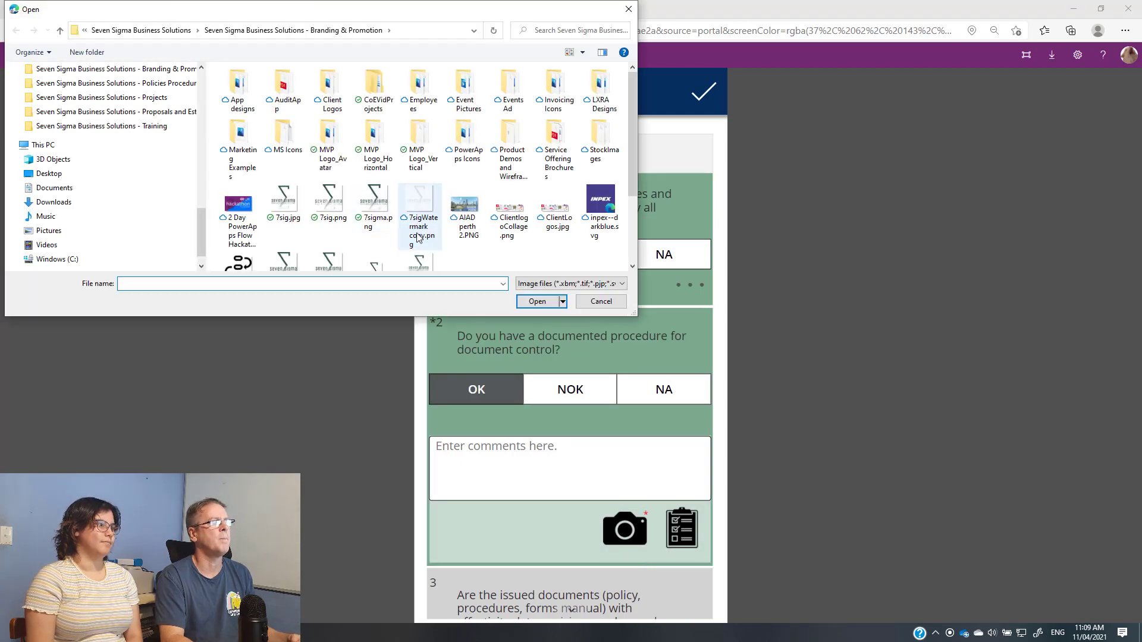
double_click(425, 262)
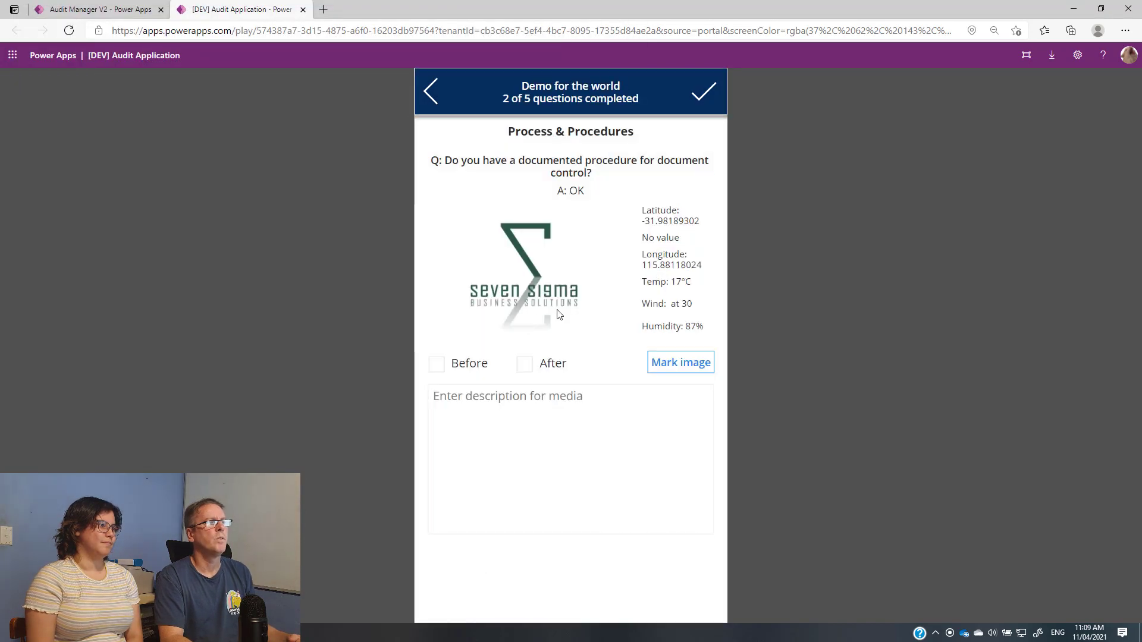
click(695, 95)
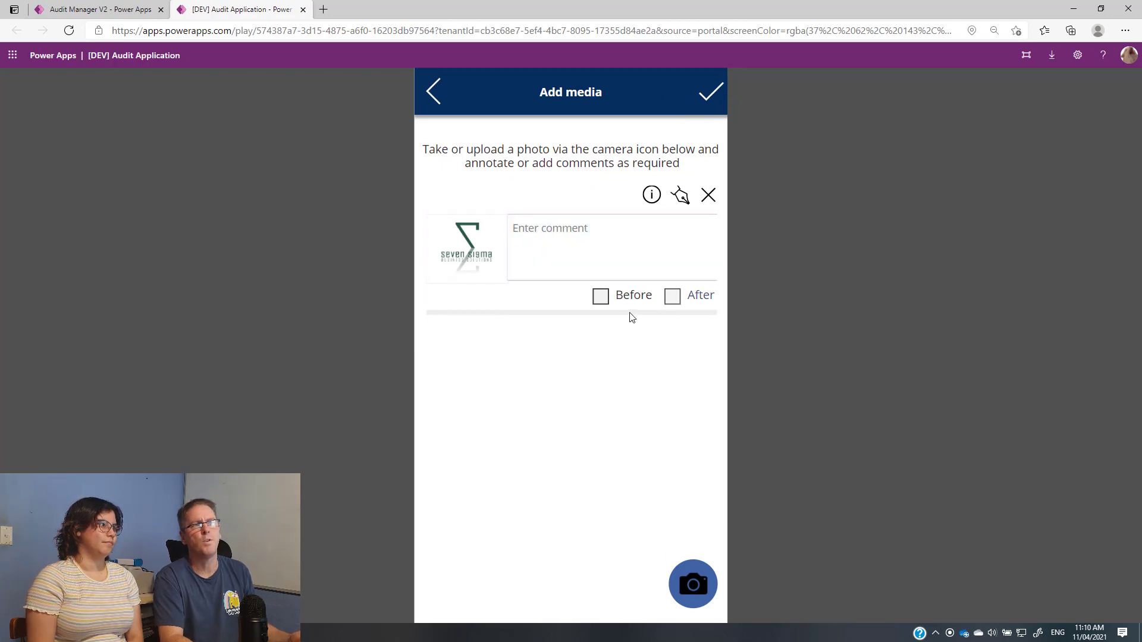
click(709, 93)
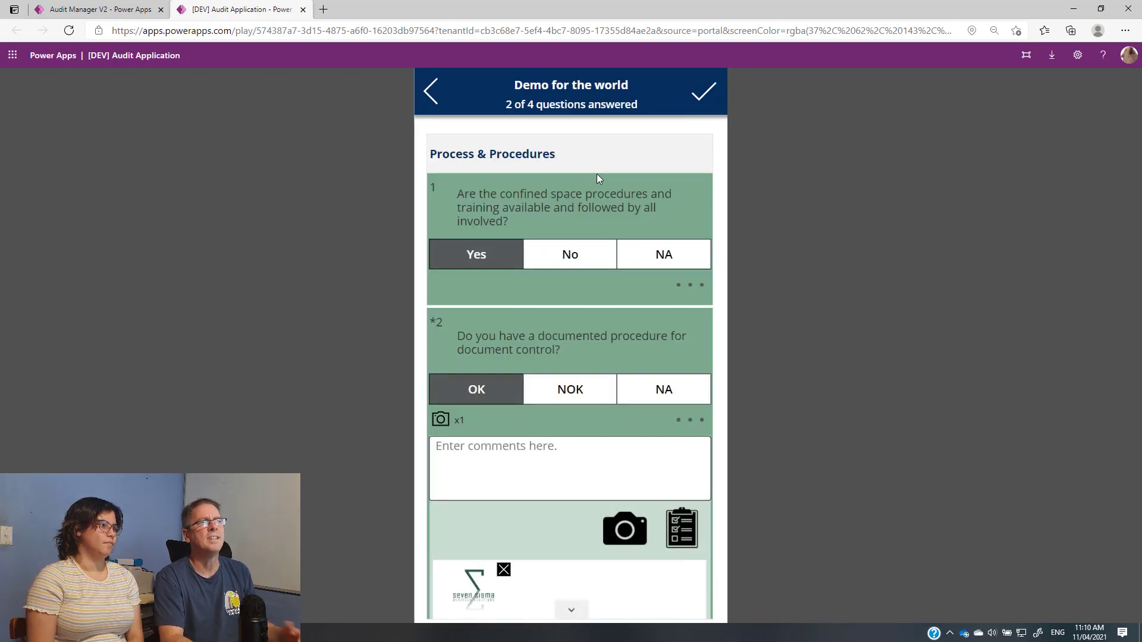
scroll(573, 214, down, 5)
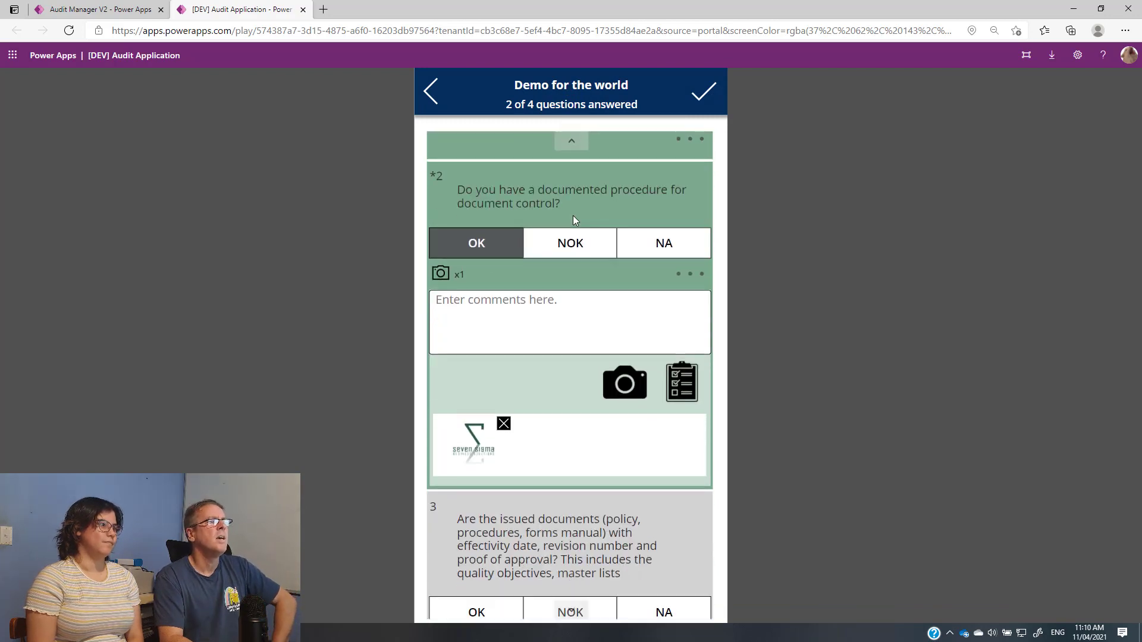
click(468, 554)
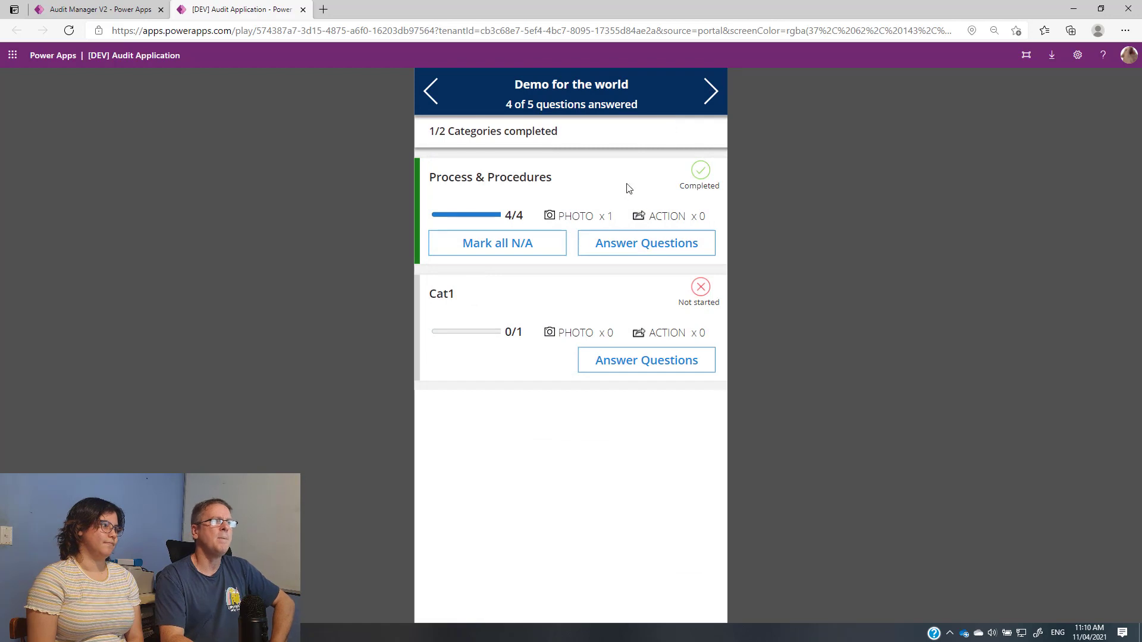
- Open the Cat1 category and check the information note of the question "Is the cat a cat?"
click(551, 306)
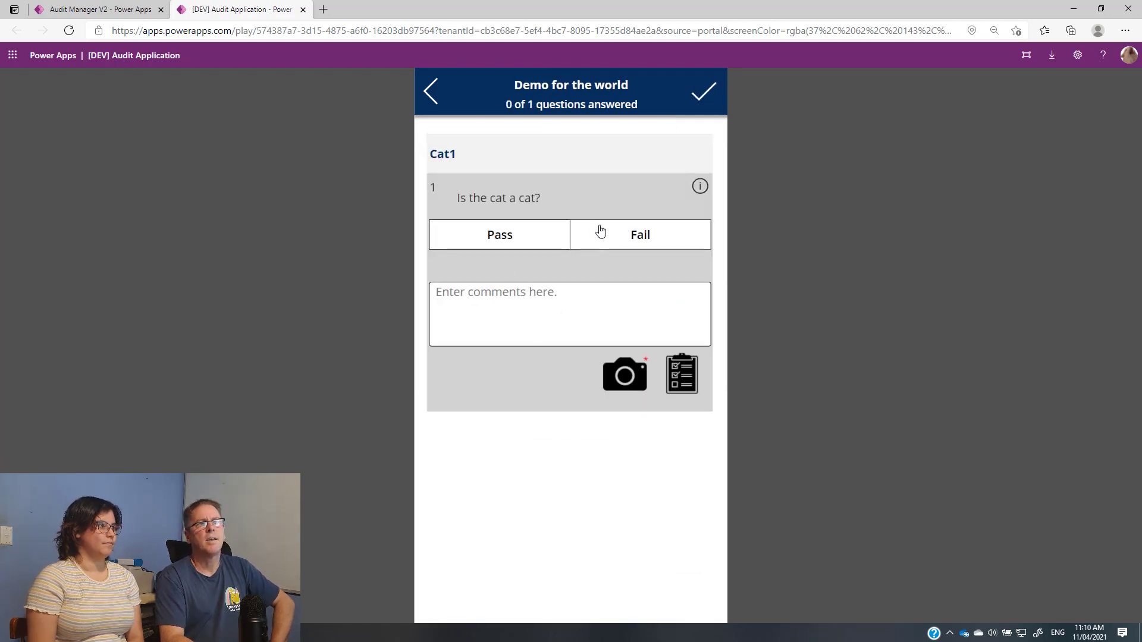
click(700, 186)
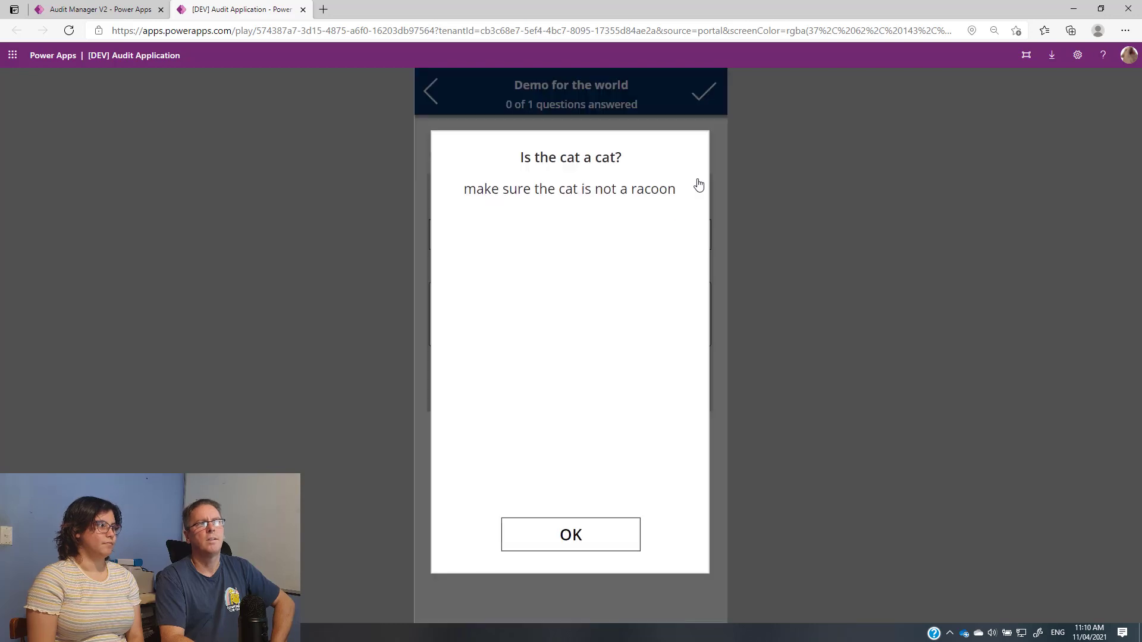
click(554, 542)
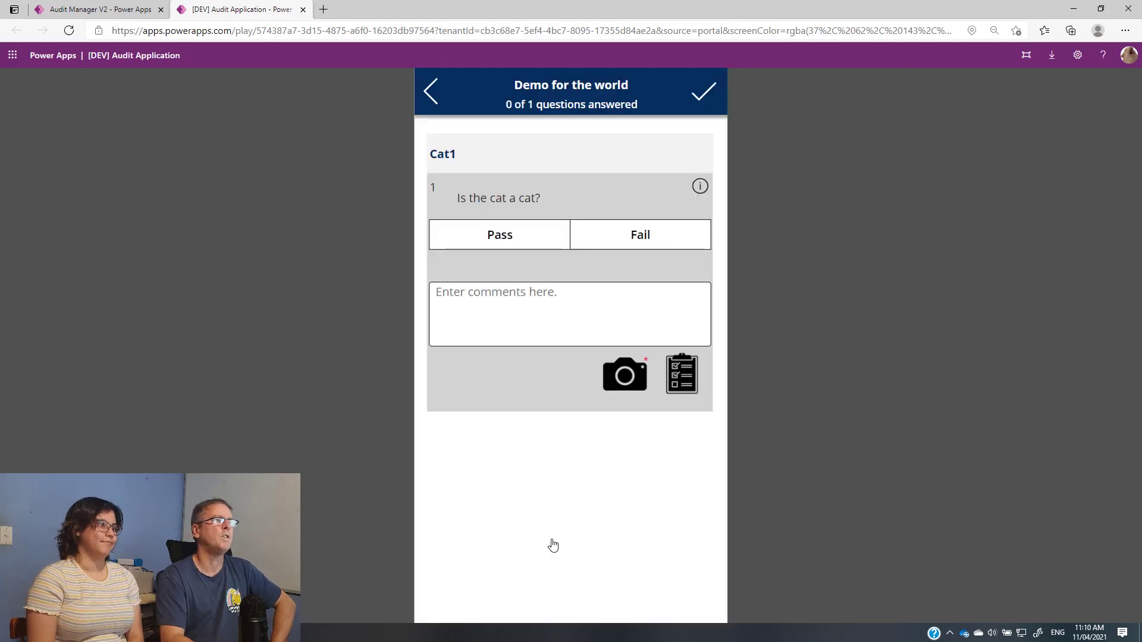
- Answer Fail to "Is the cat a cat?" and add the action "Do something!!", assigned to the suggested colleague's e-mail
click(632, 240)
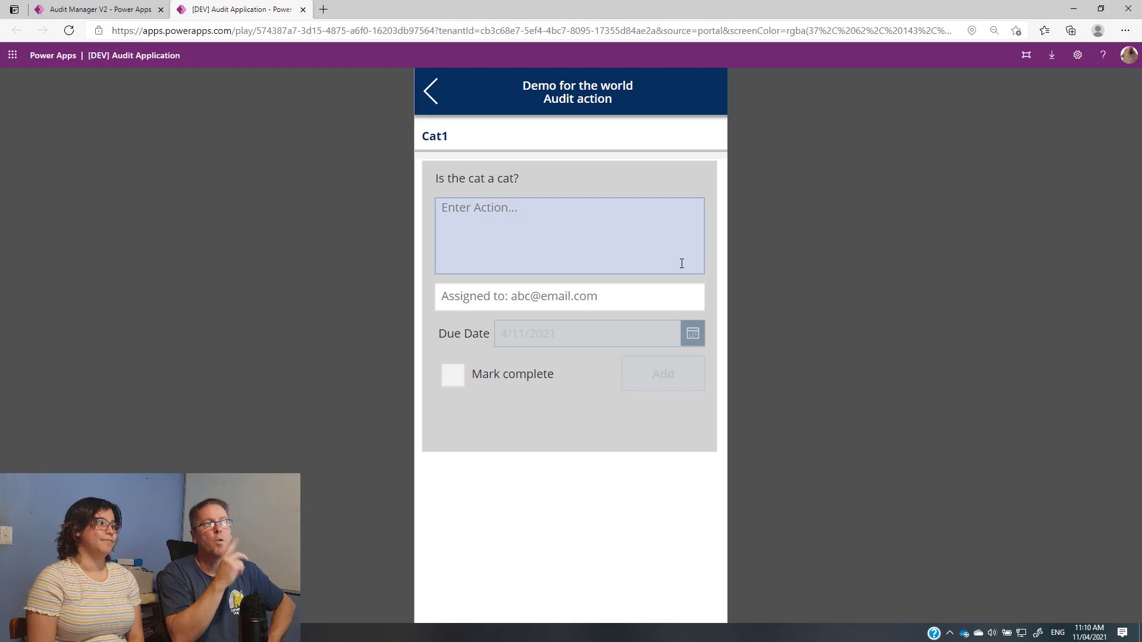
click(635, 230)
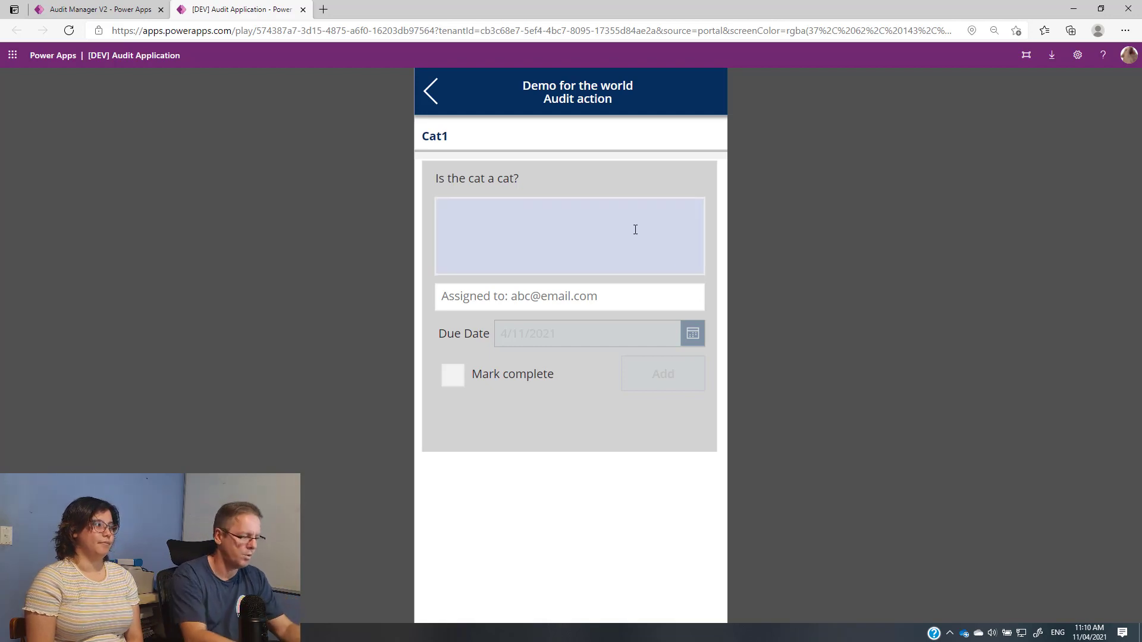
text(Do somethin)
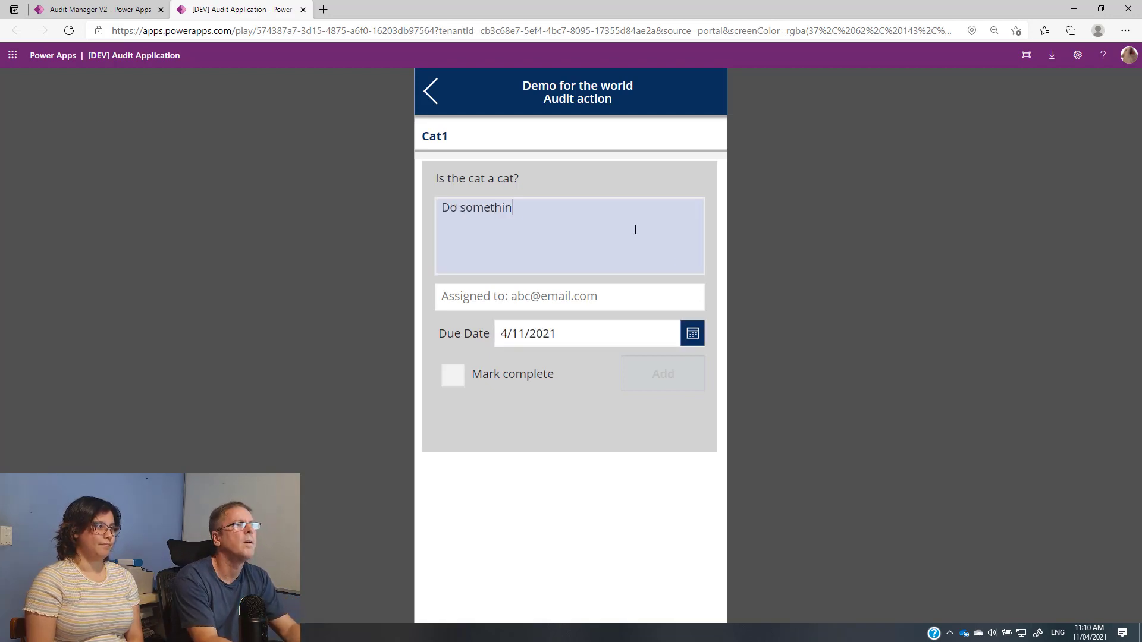
text(g!!)
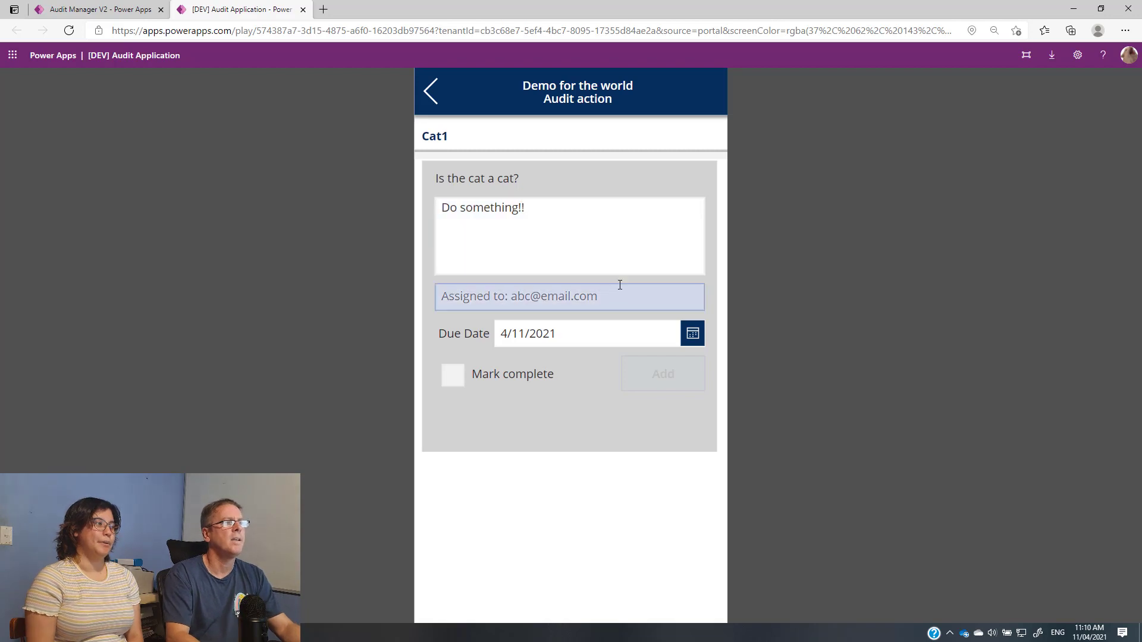
click(618, 297)
text(paul)
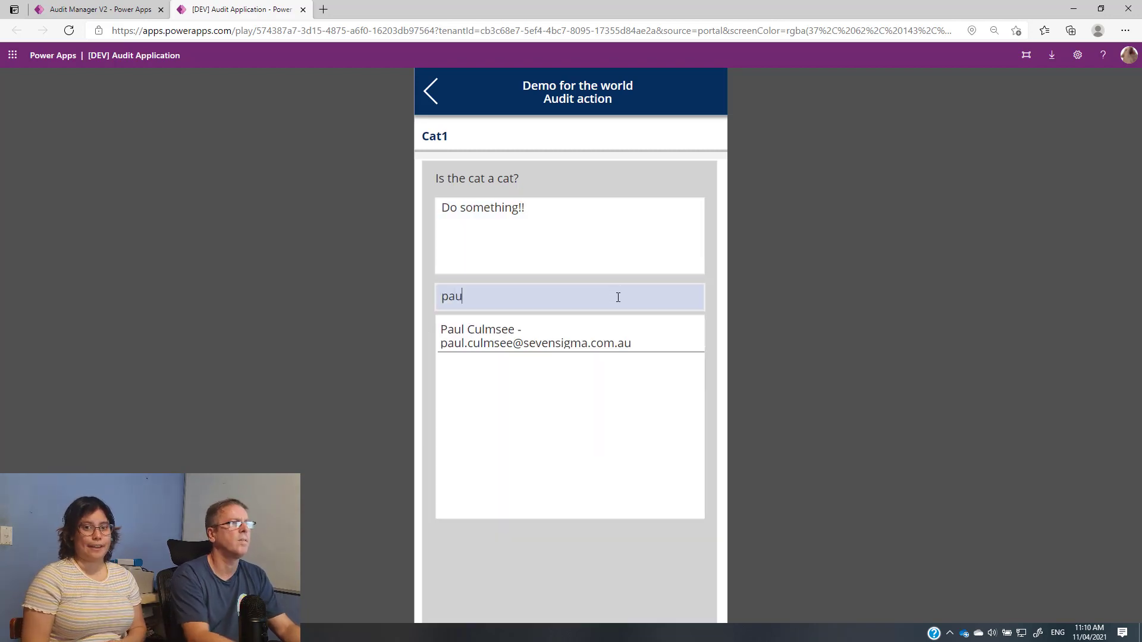
click(519, 333)
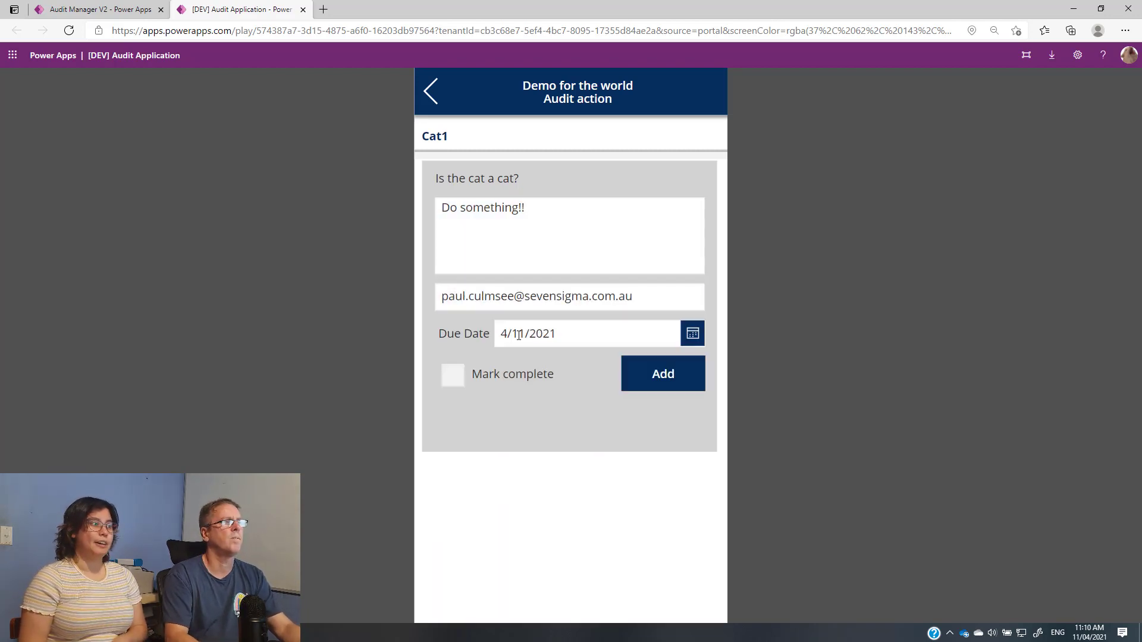
click(666, 383)
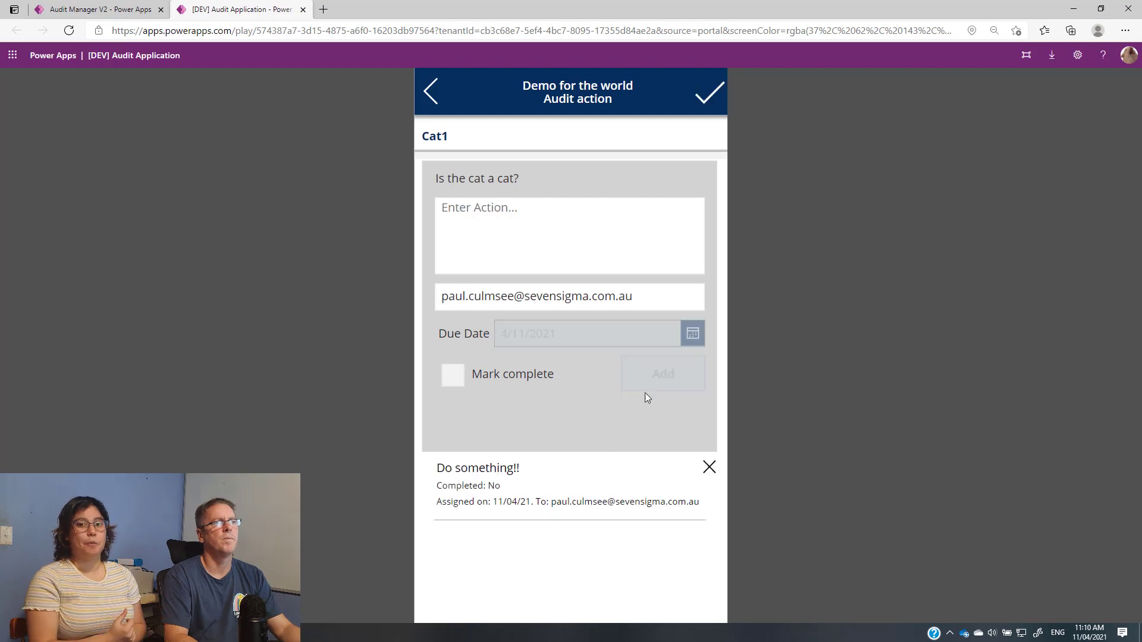
click(709, 91)
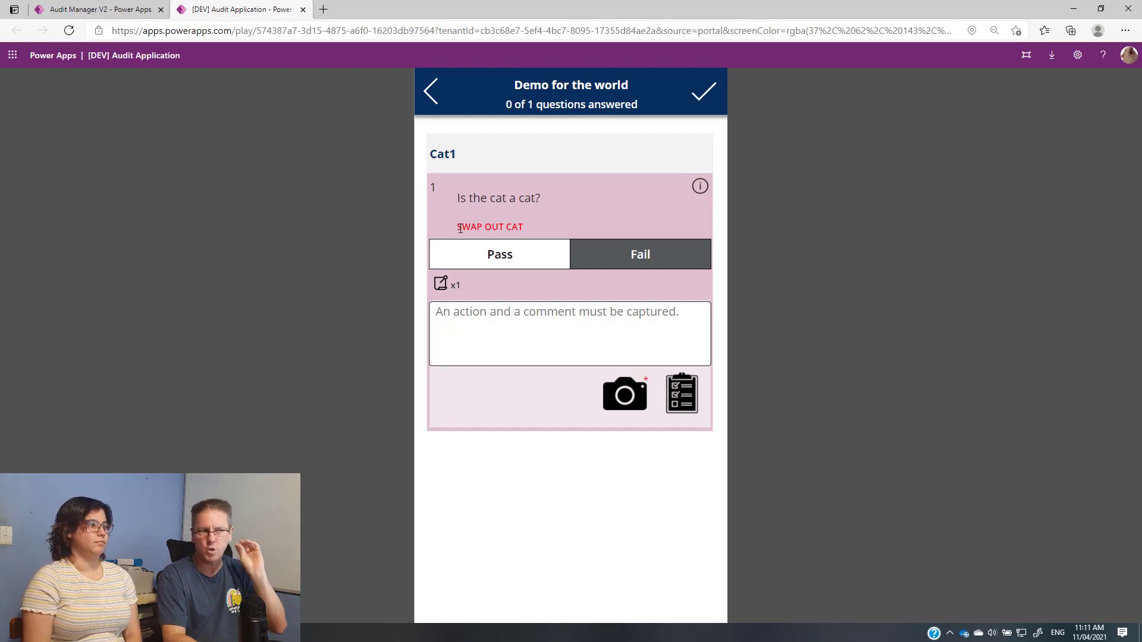
- Add the image process.png as a photo for the question "Is the cat a cat?"
click(623, 399)
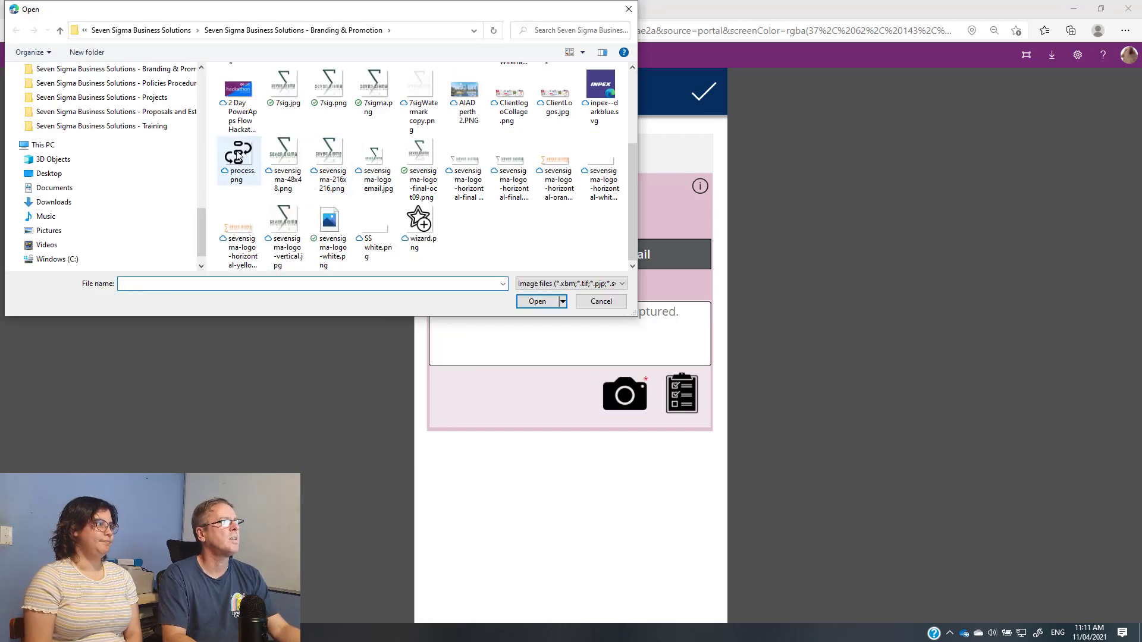
click(239, 164)
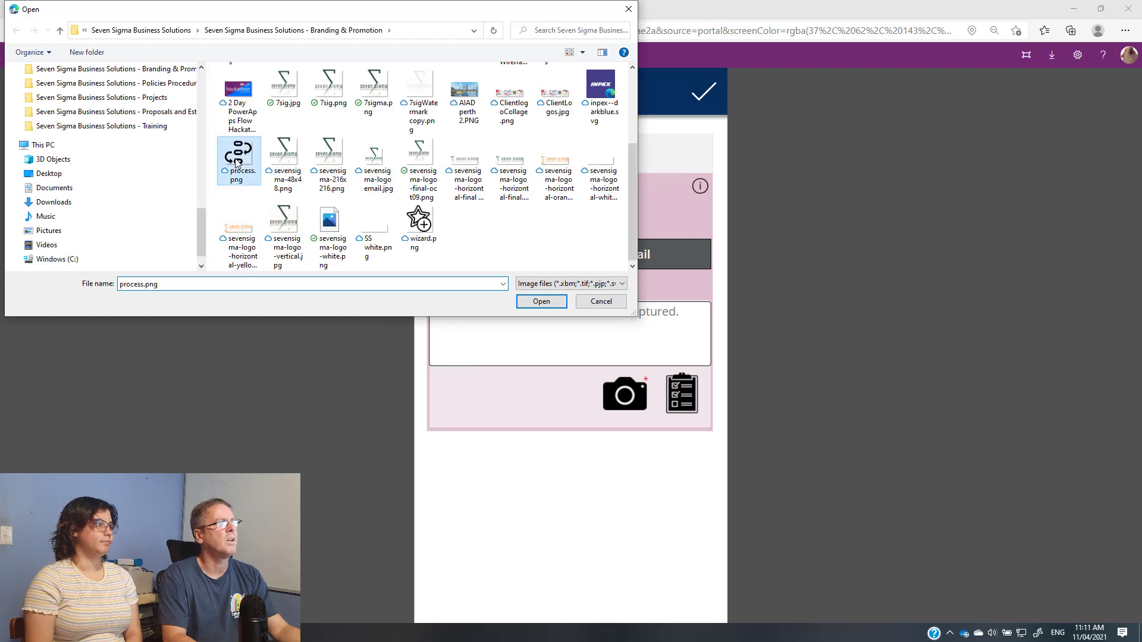
click(535, 298)
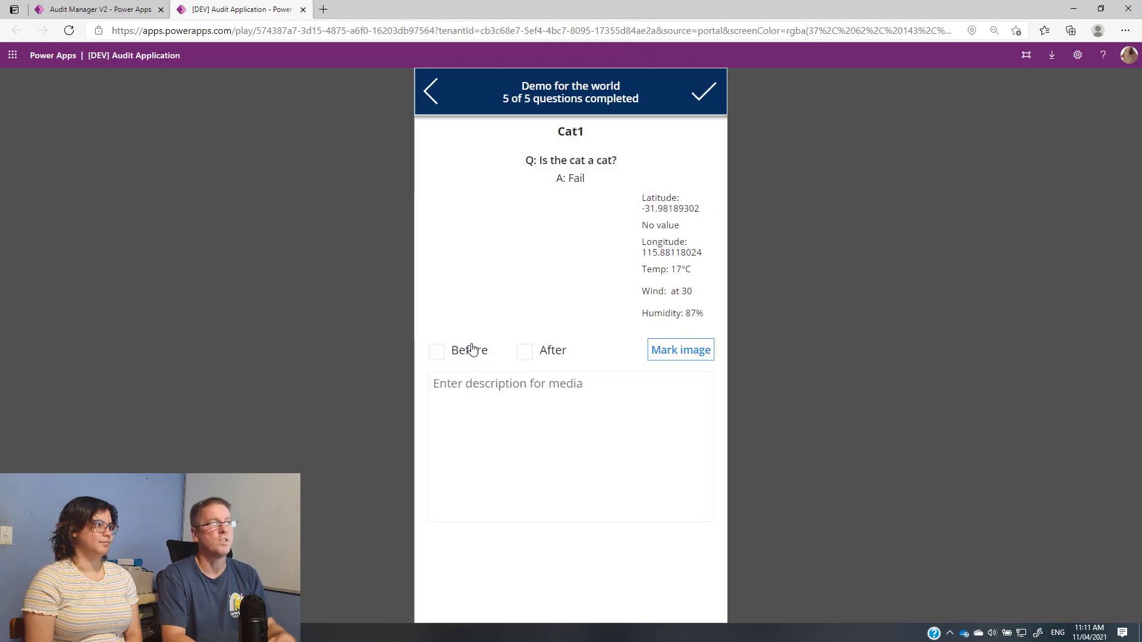
- Mark the process image as Before, give it the description "Demo fail" and save it to the question
click(438, 352)
click(505, 425)
text(xdvbxcghfd)
drag(498, 384, 425, 383)
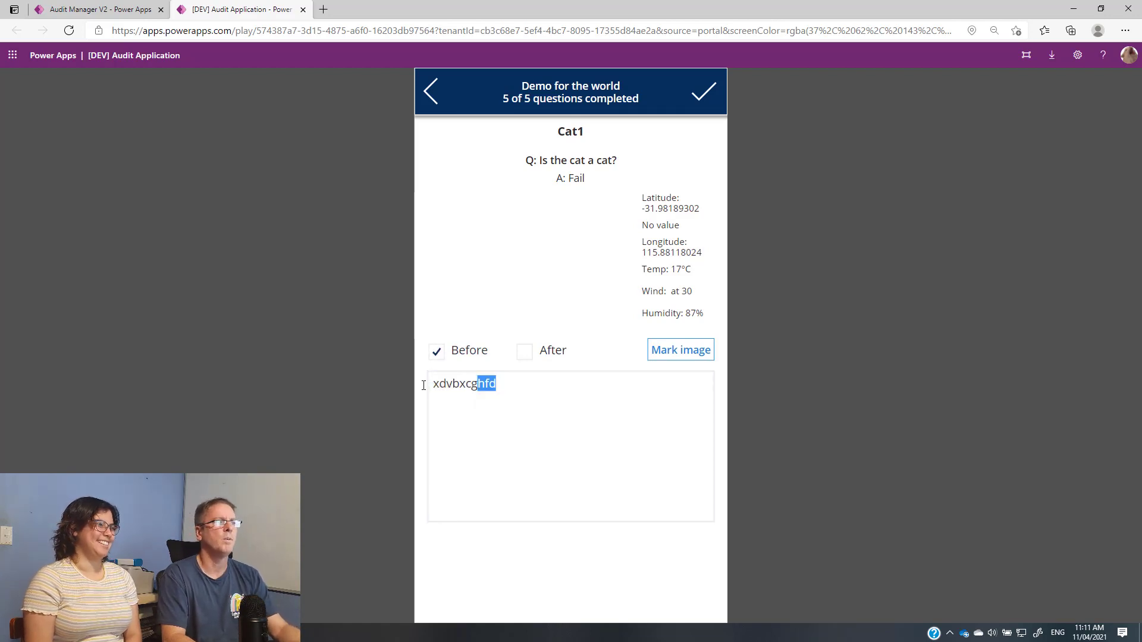
text(Demo)
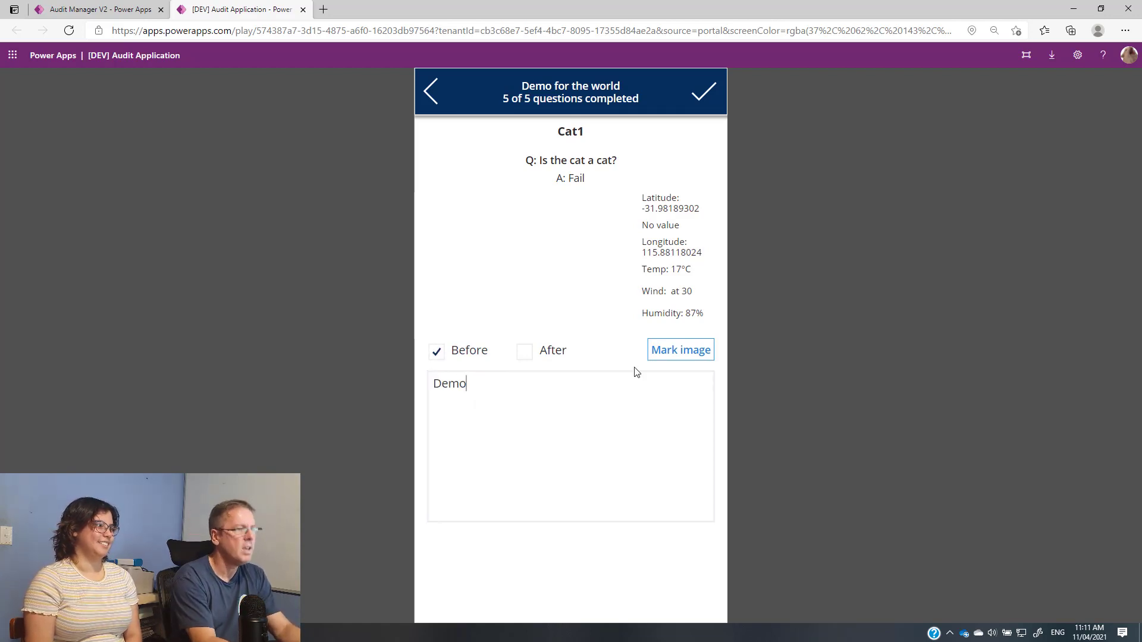
text( fail)
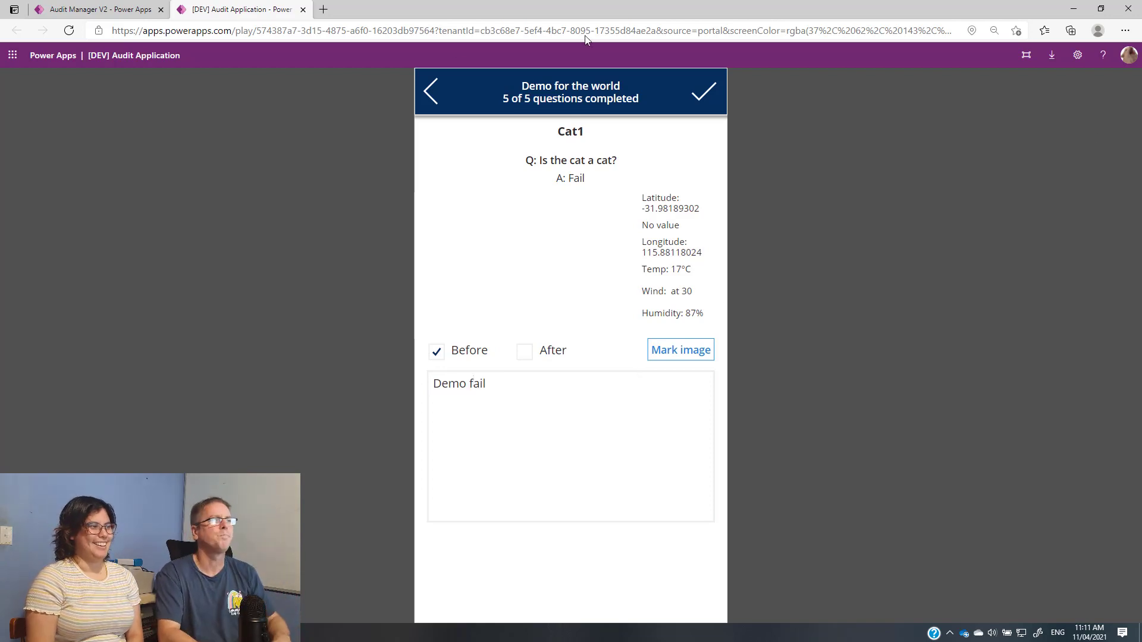
click(707, 92)
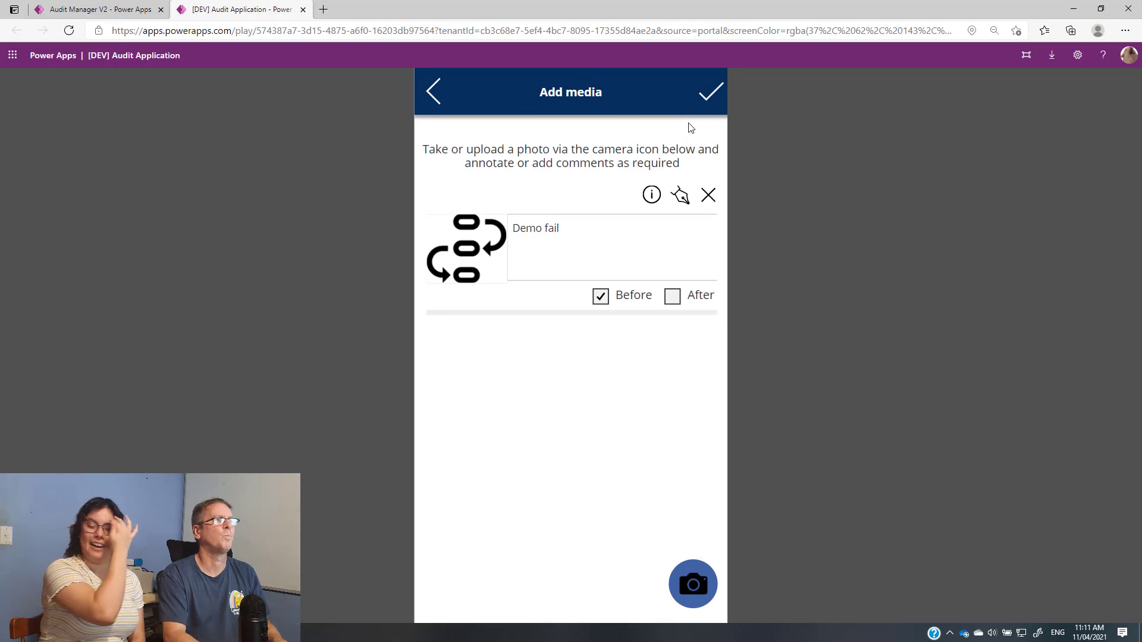
click(711, 90)
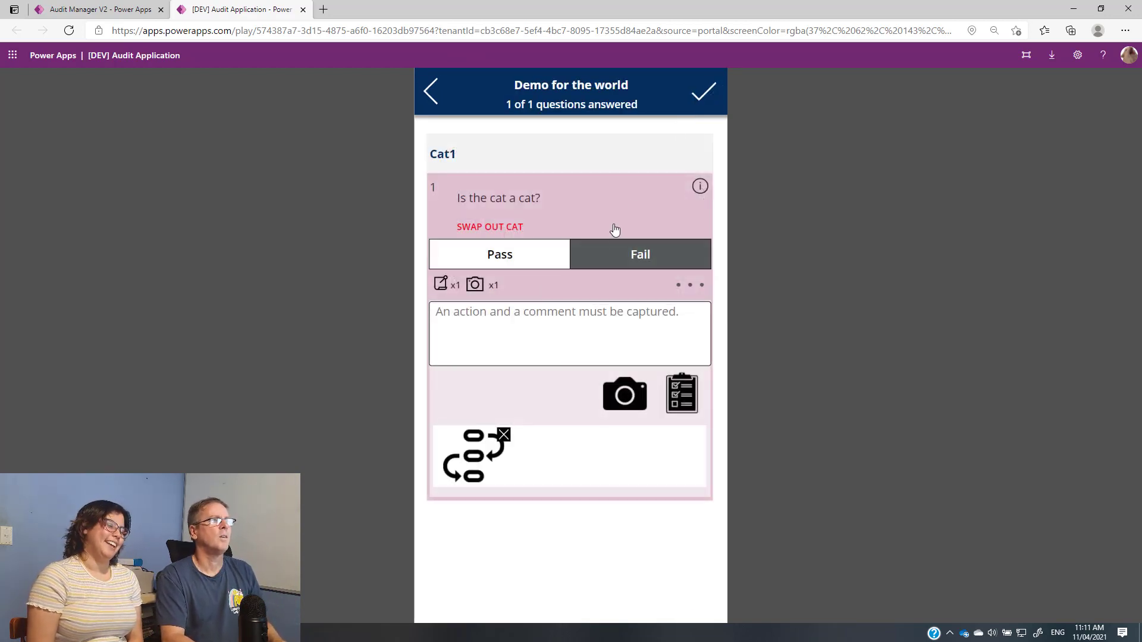
- Save the Cat1 answers and go through the audit's photo and action reviews to the verification page
click(701, 94)
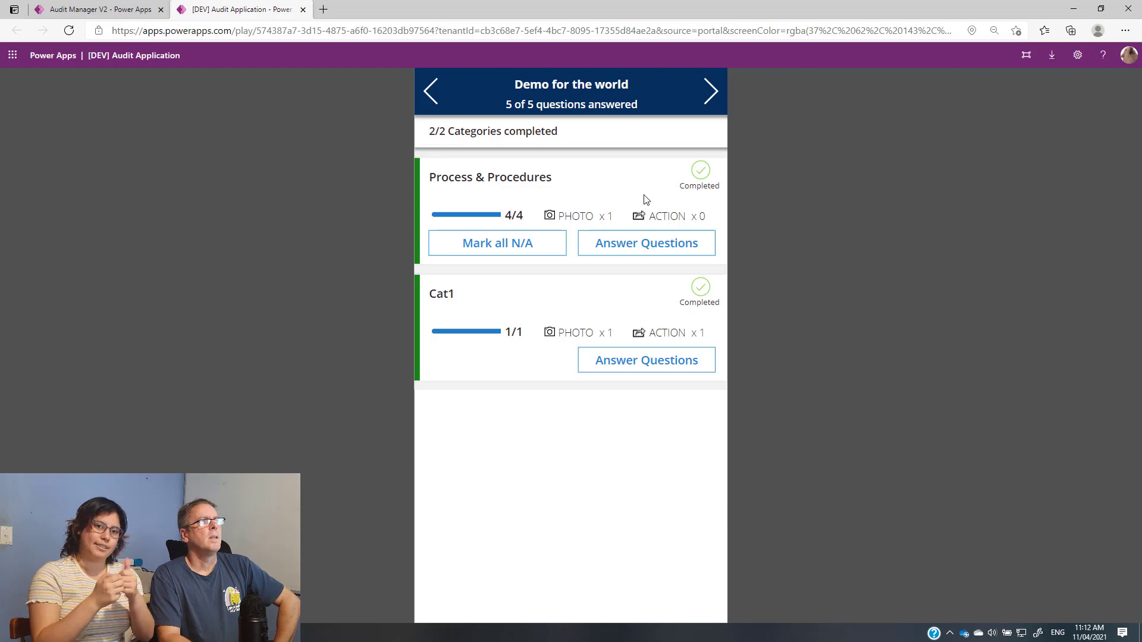
click(710, 96)
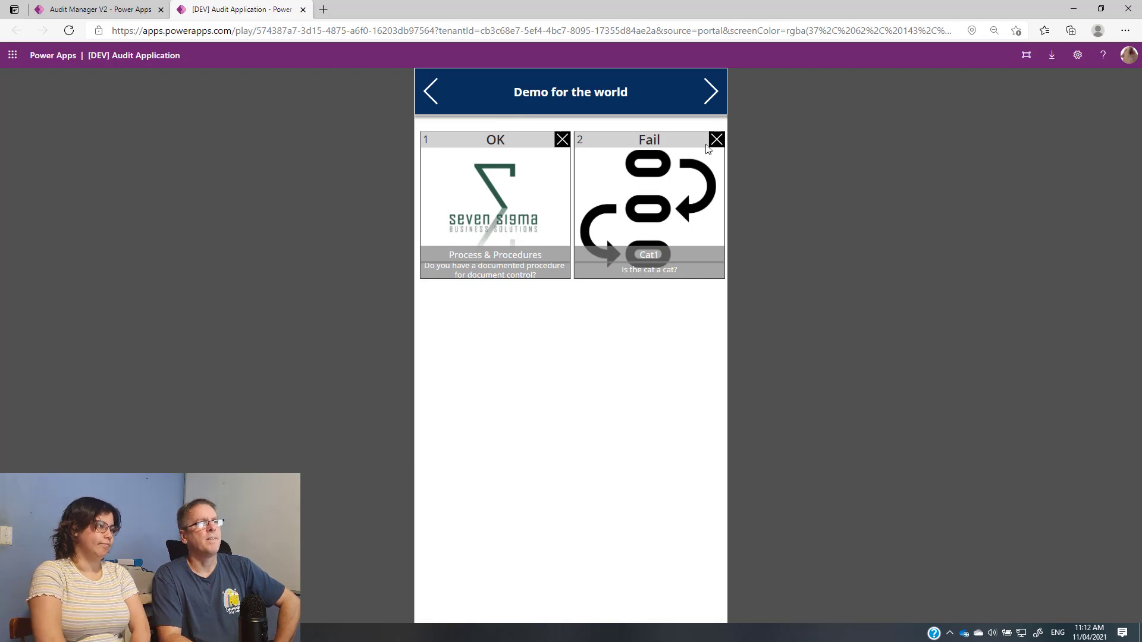
click(716, 93)
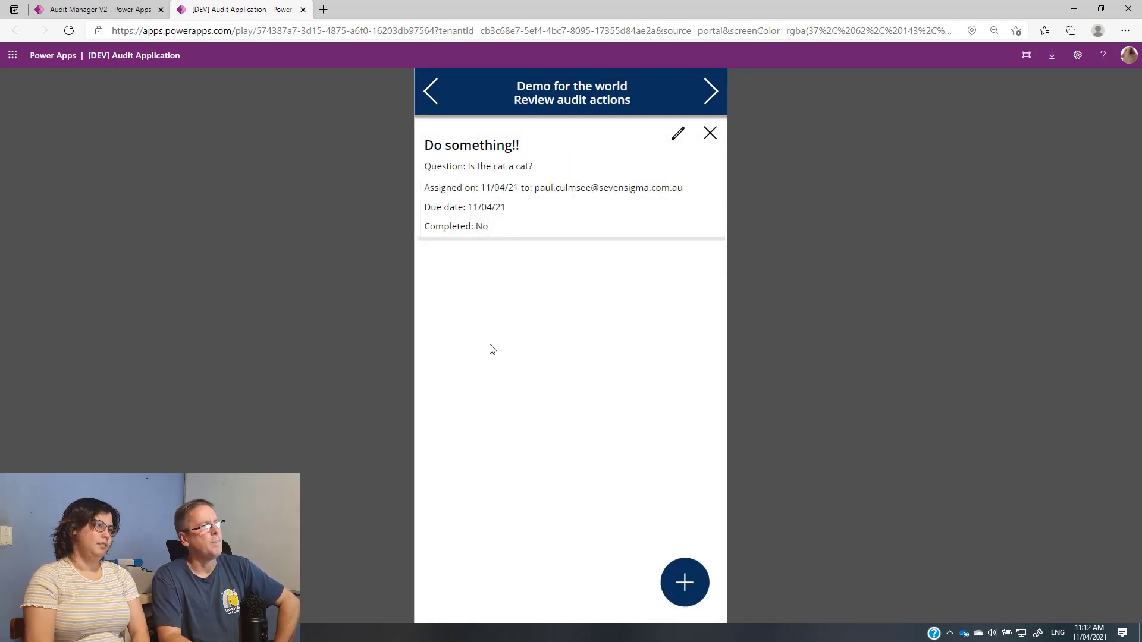
click(712, 94)
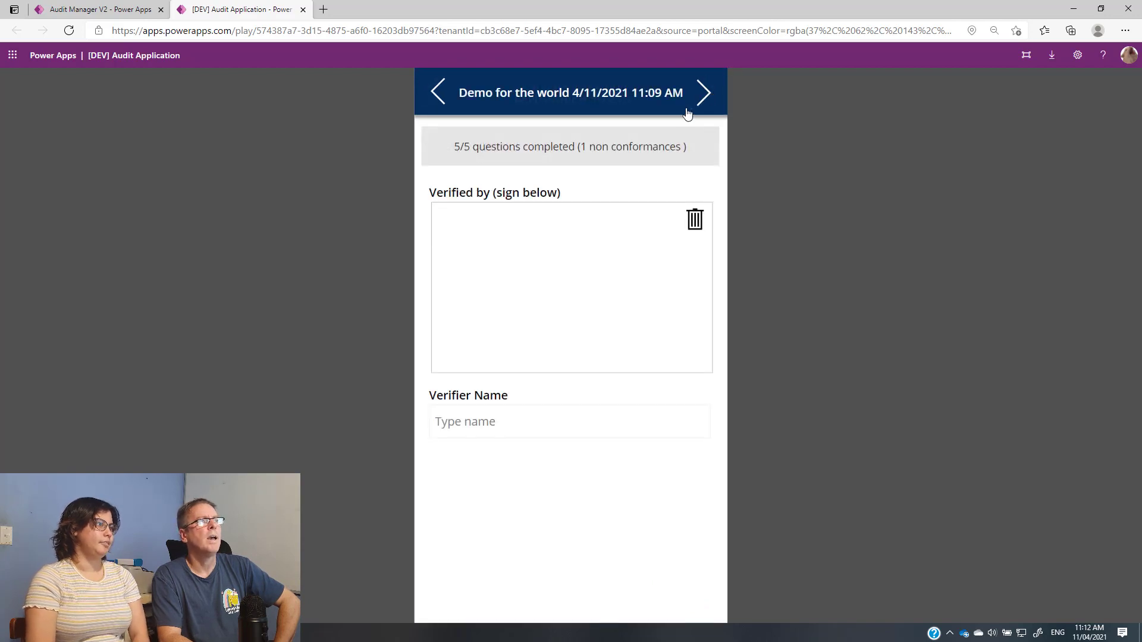
- Sign the audit by hand, enter the verifier's first name and submit the audit
mouse_move(476, 224)
mouse_down()
mouse_move(493, 247)
mouse_move(606, 312)
mouse_move(626, 300)
mouse_up()
click(504, 418)
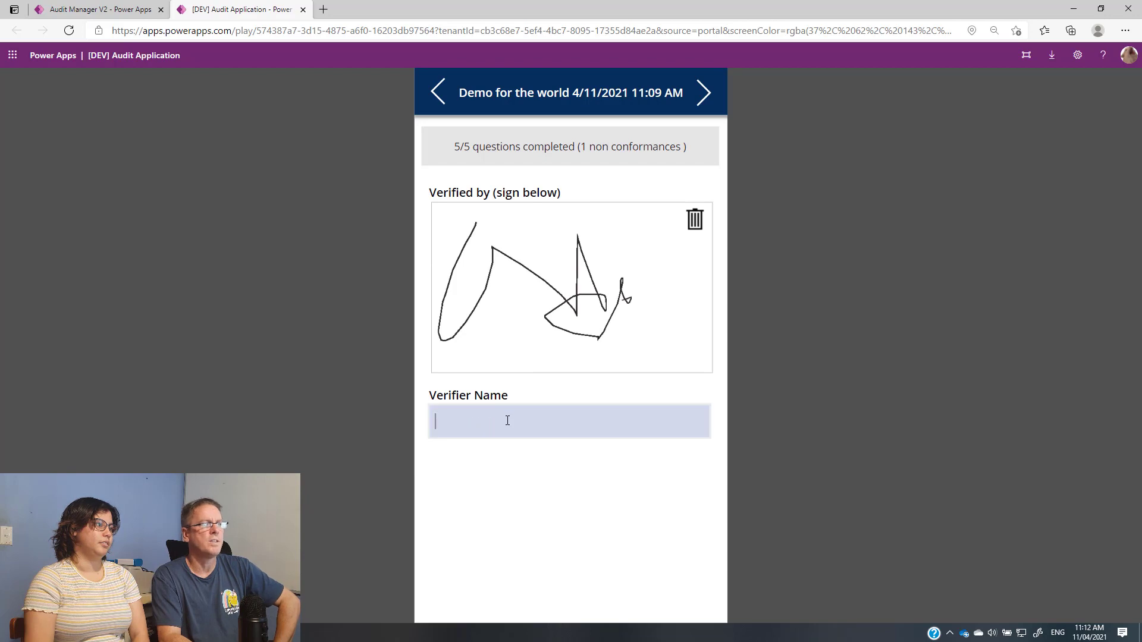
text(Paul)
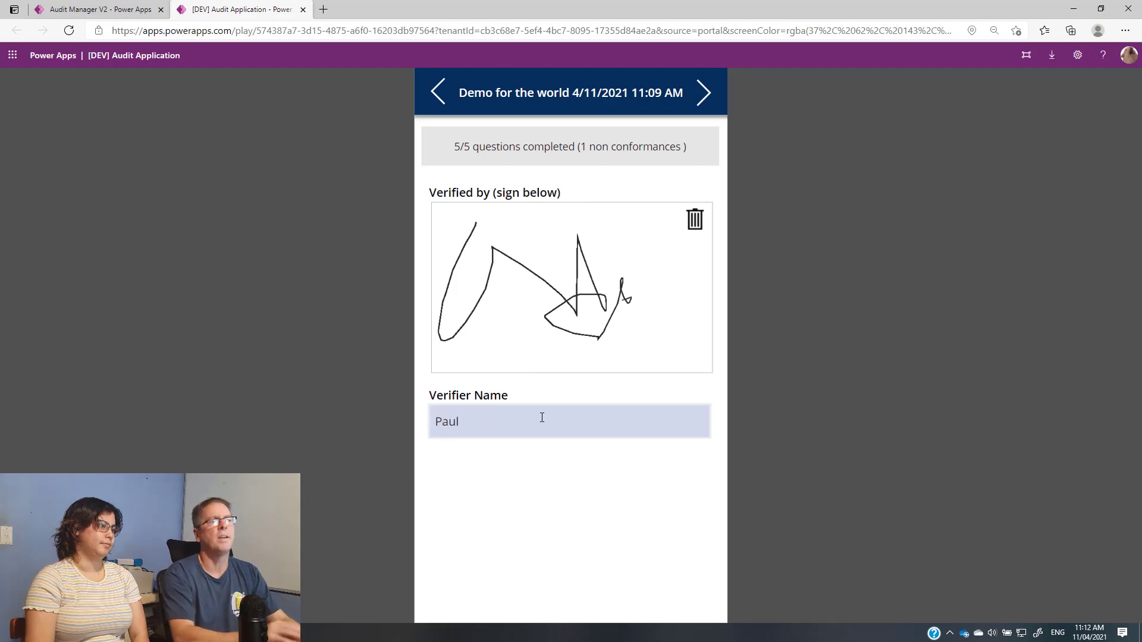
click(704, 93)
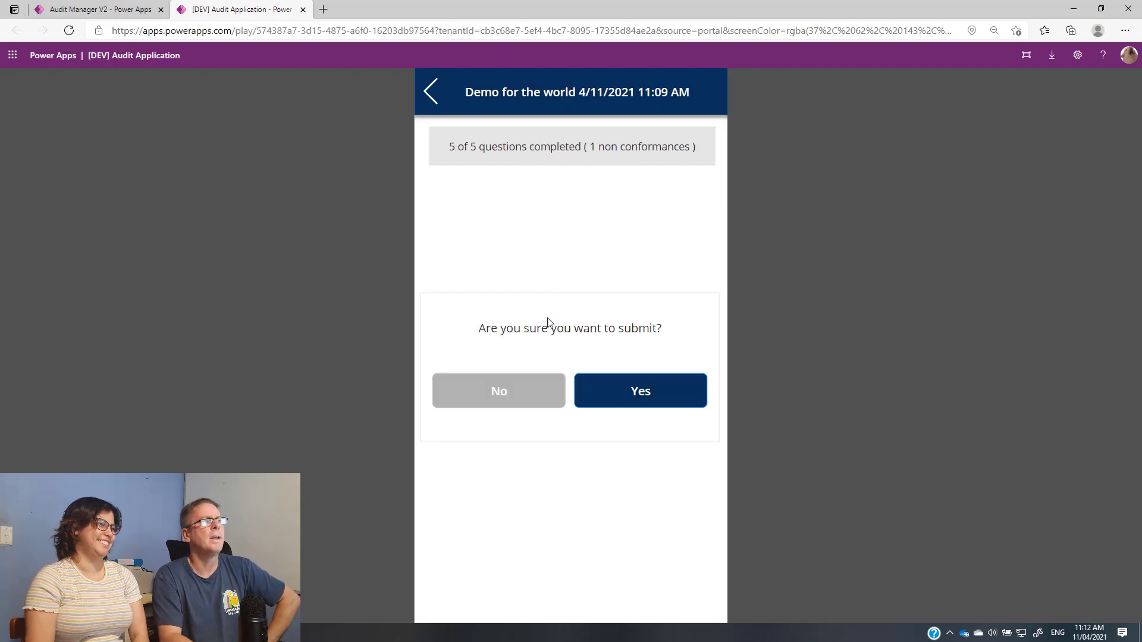
click(654, 397)
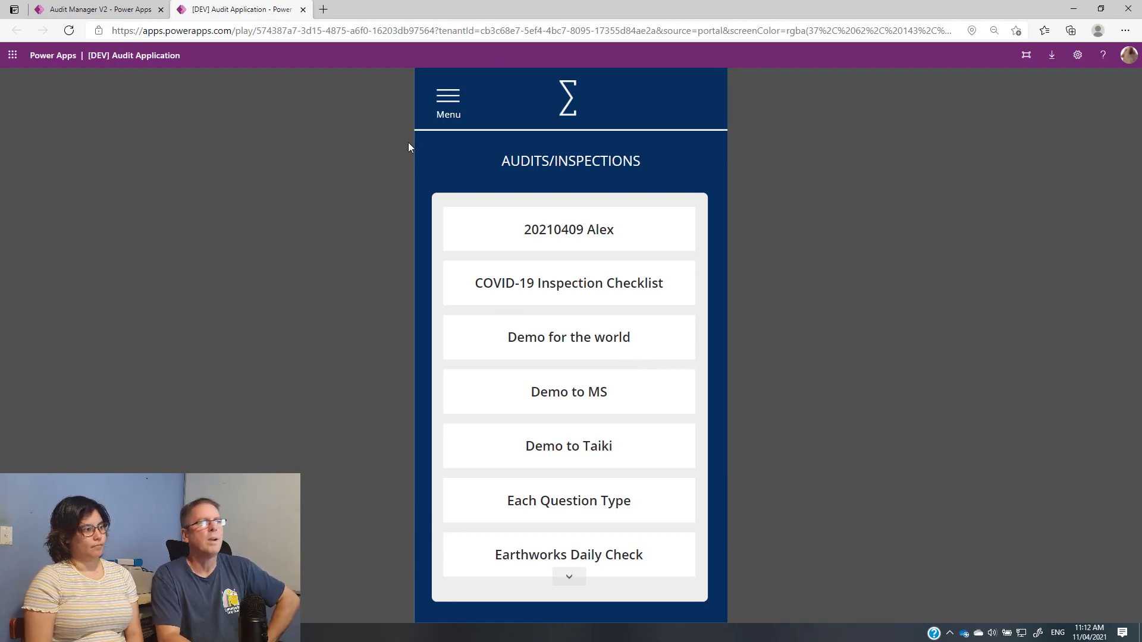
- In the audit history, read through the PDF report of the Asia Pacific audit reported on 10/04/21, and return to the list
click(447, 104)
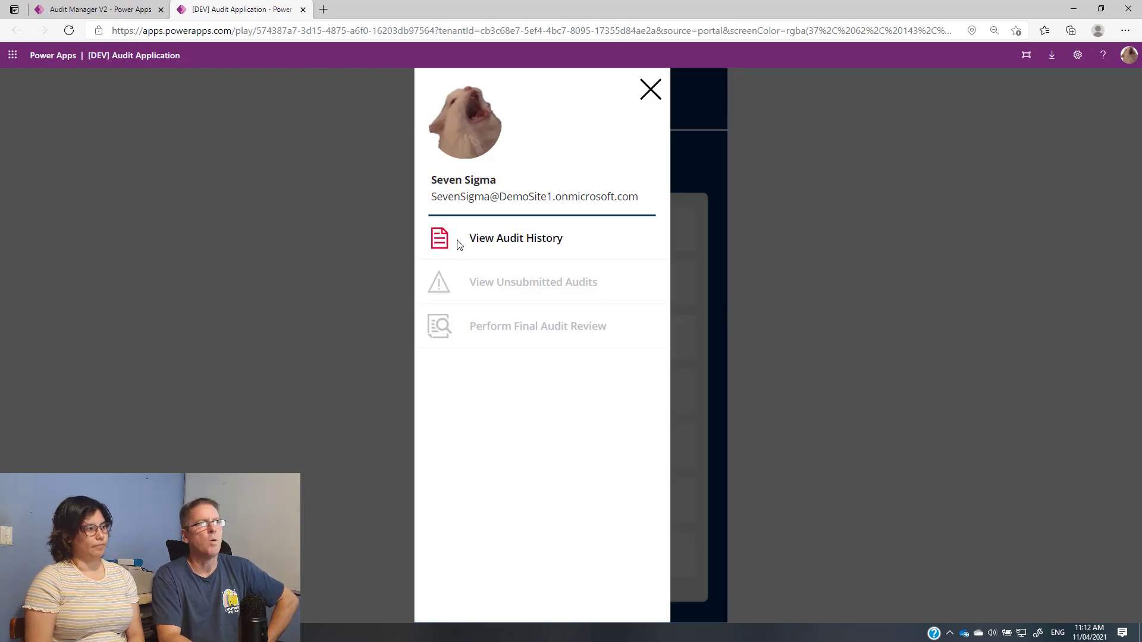
click(513, 240)
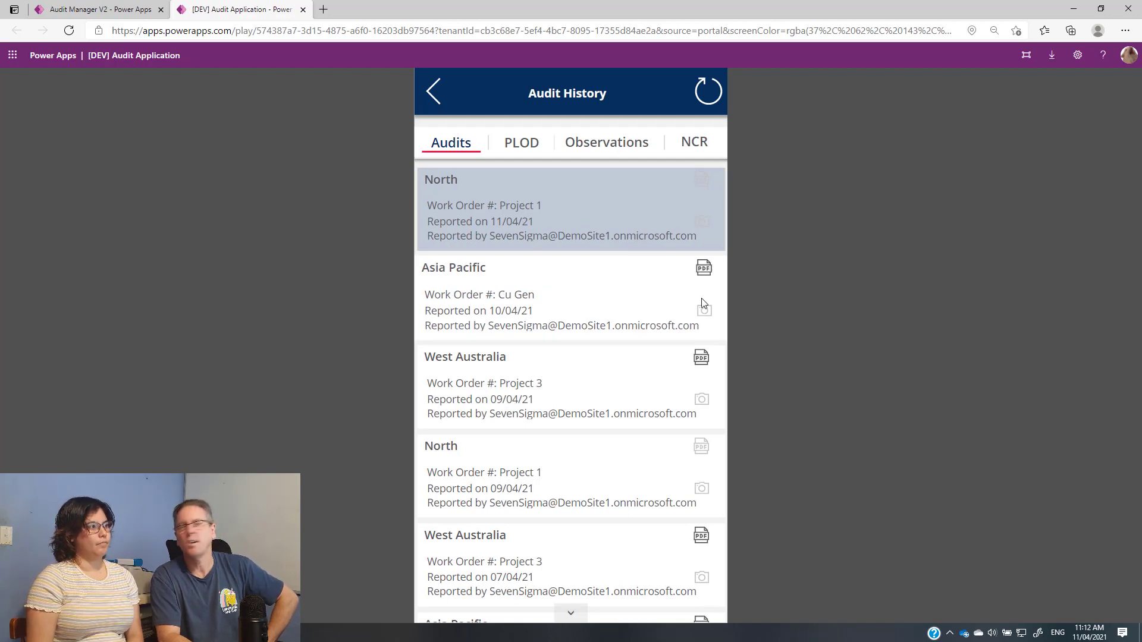
click(686, 277)
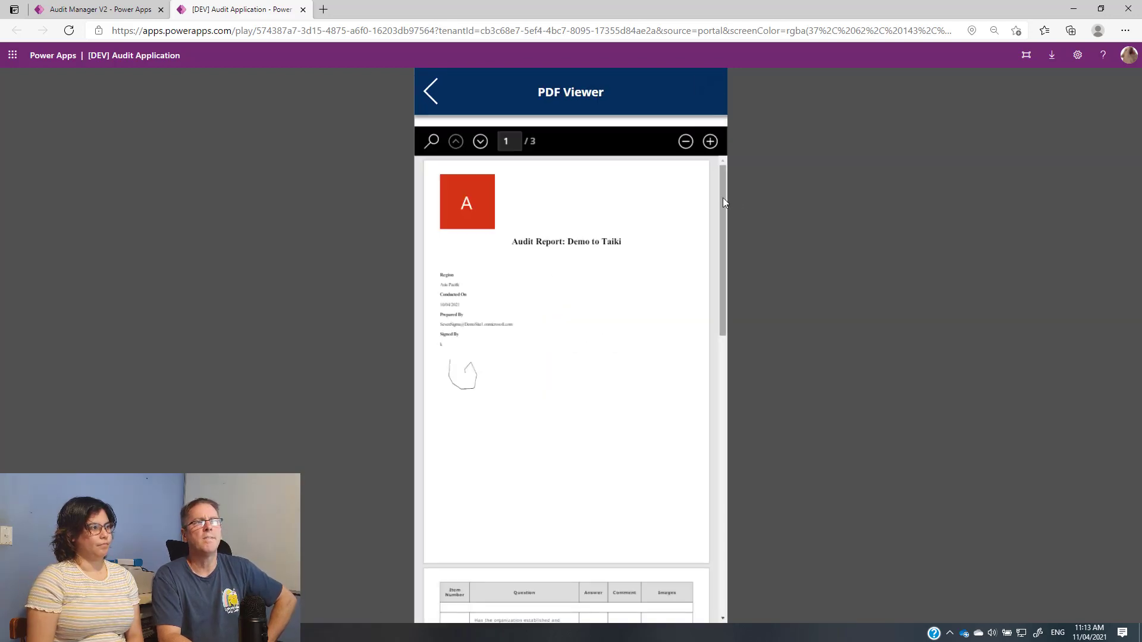
drag(723, 197, 712, 419)
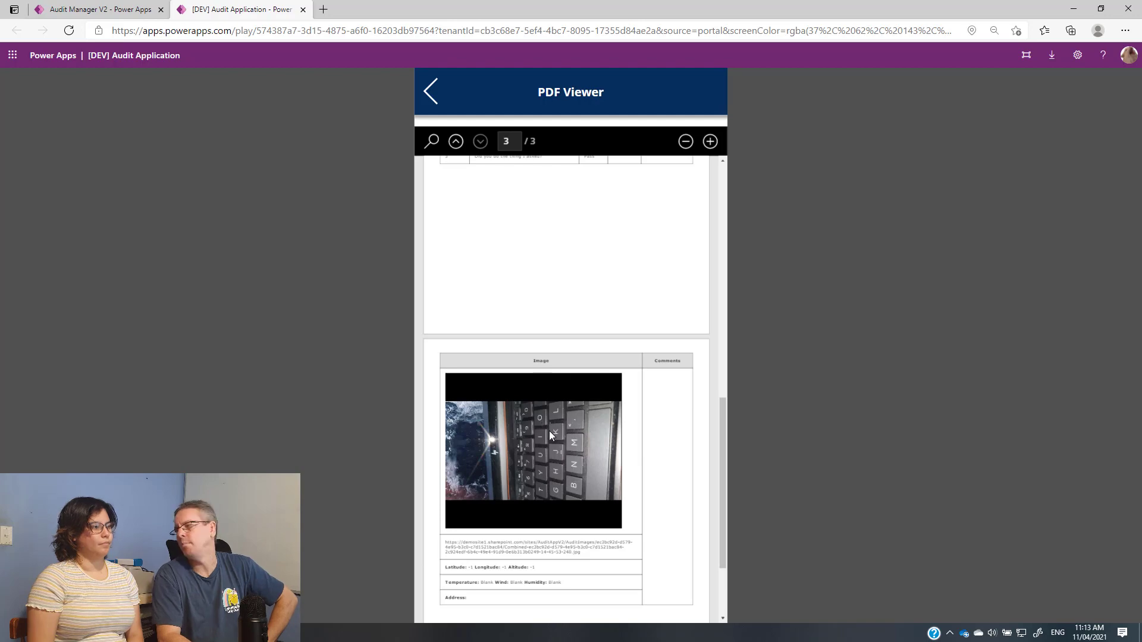
drag(723, 420, 716, 168)
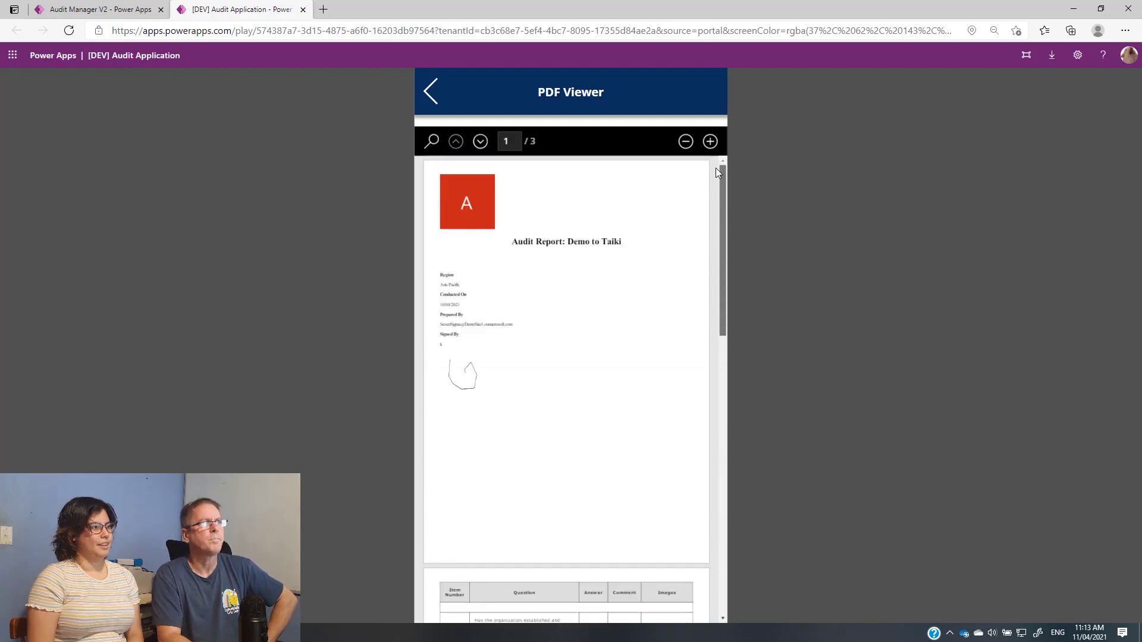
click(431, 92)
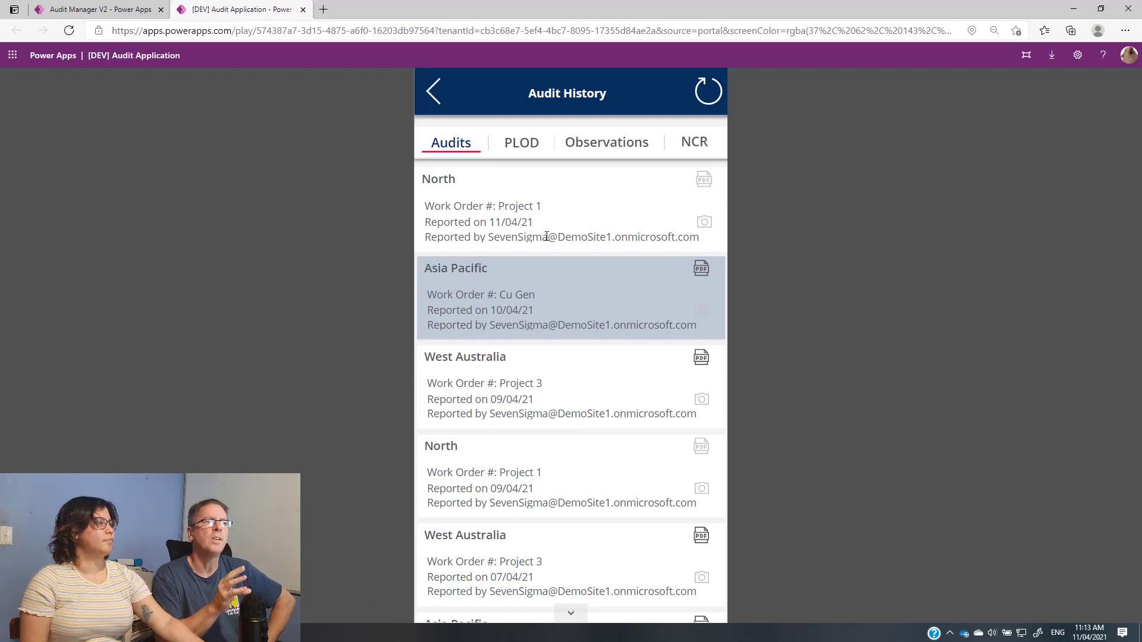
- Open the PDF report of the North observation reported on 11/04/2021 and examine its observations and actions tables
click(581, 145)
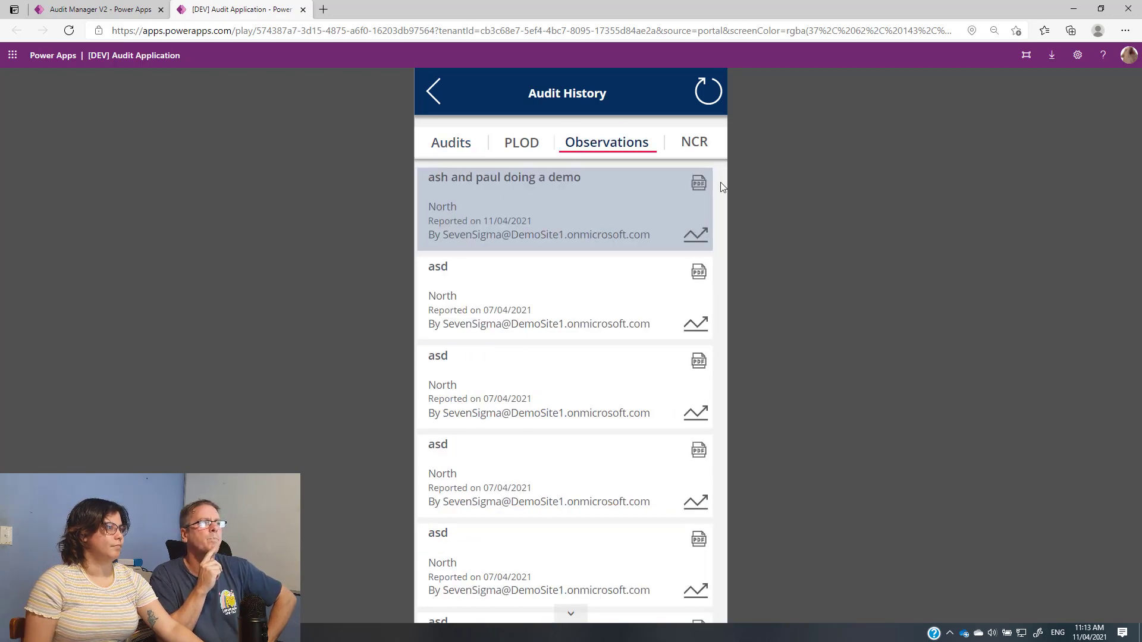
click(698, 187)
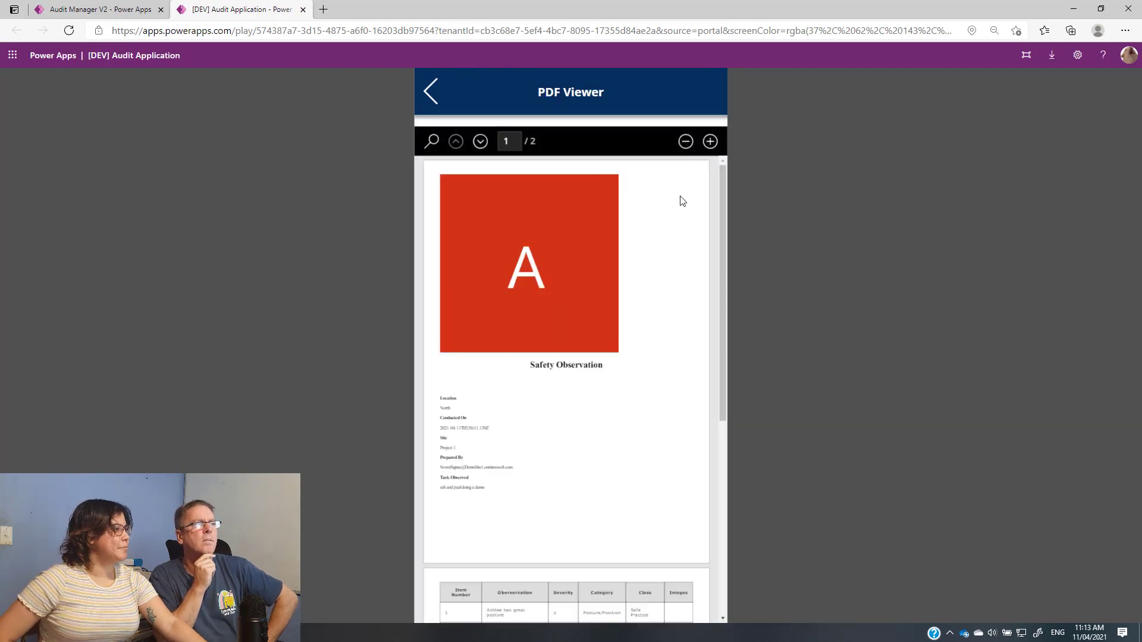
scroll(704, 213, down, 1)
scroll(634, 341, up, 1)
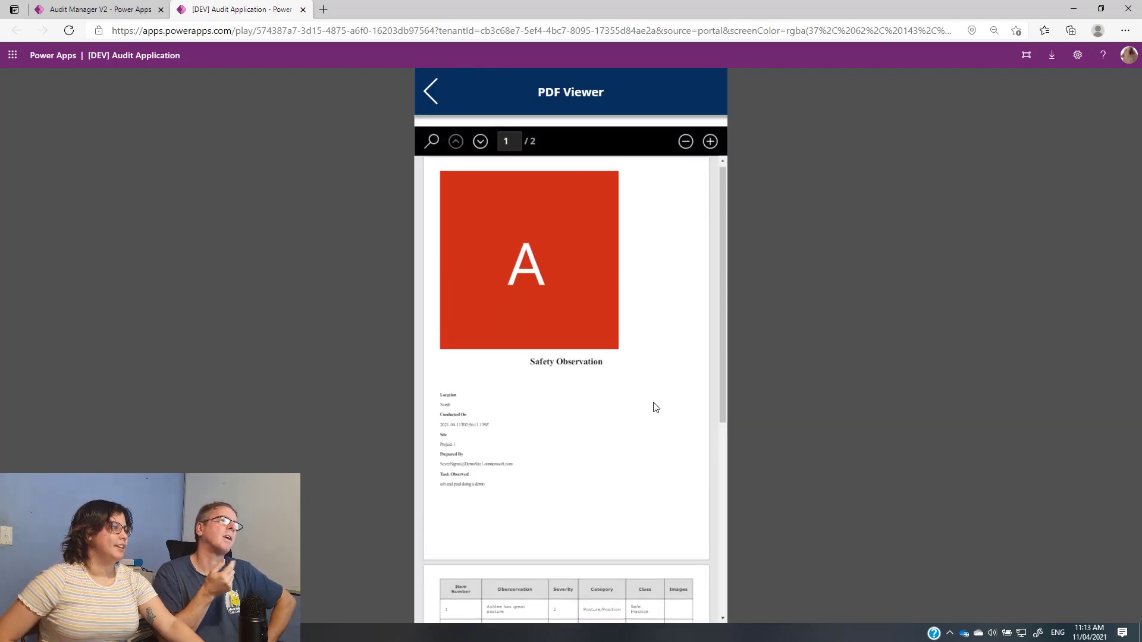
scroll(643, 346, down, 1)
scroll(588, 267, up, 1)
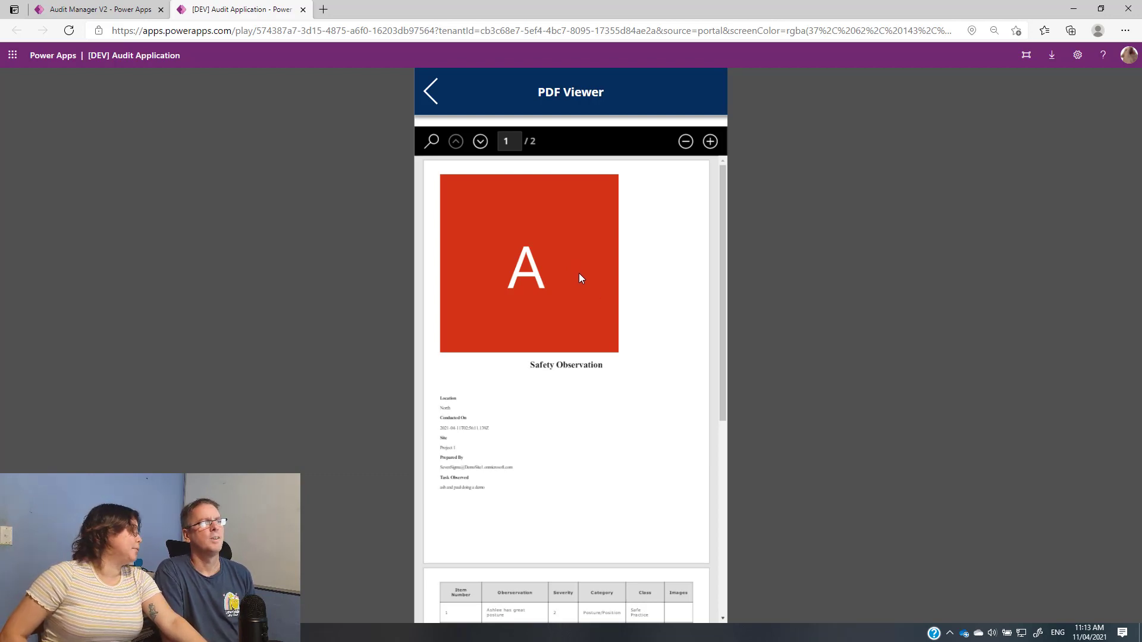
scroll(581, 278, down, 6)
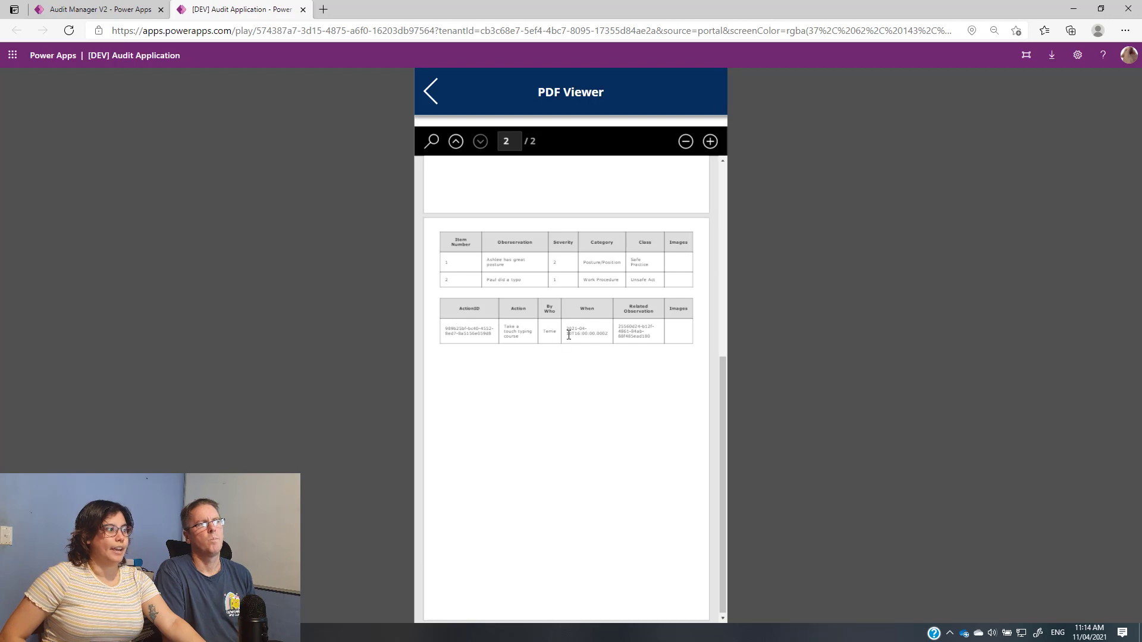
- Leave the observation's PDF report and the audit history, and close the side menu
scroll(530, 307, up, 5)
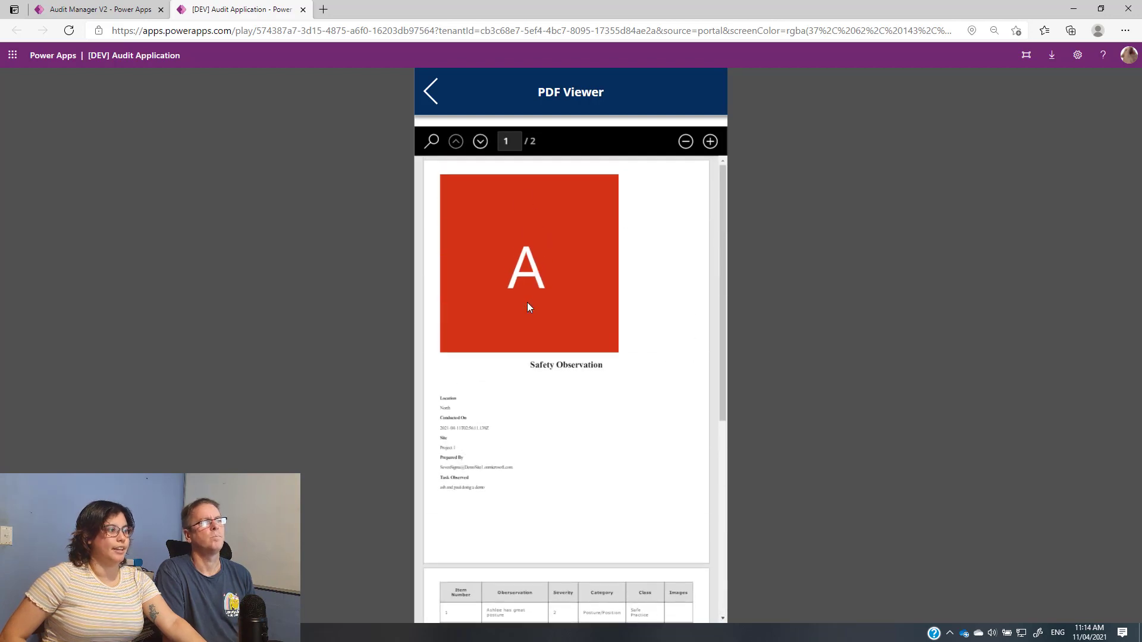
click(432, 99)
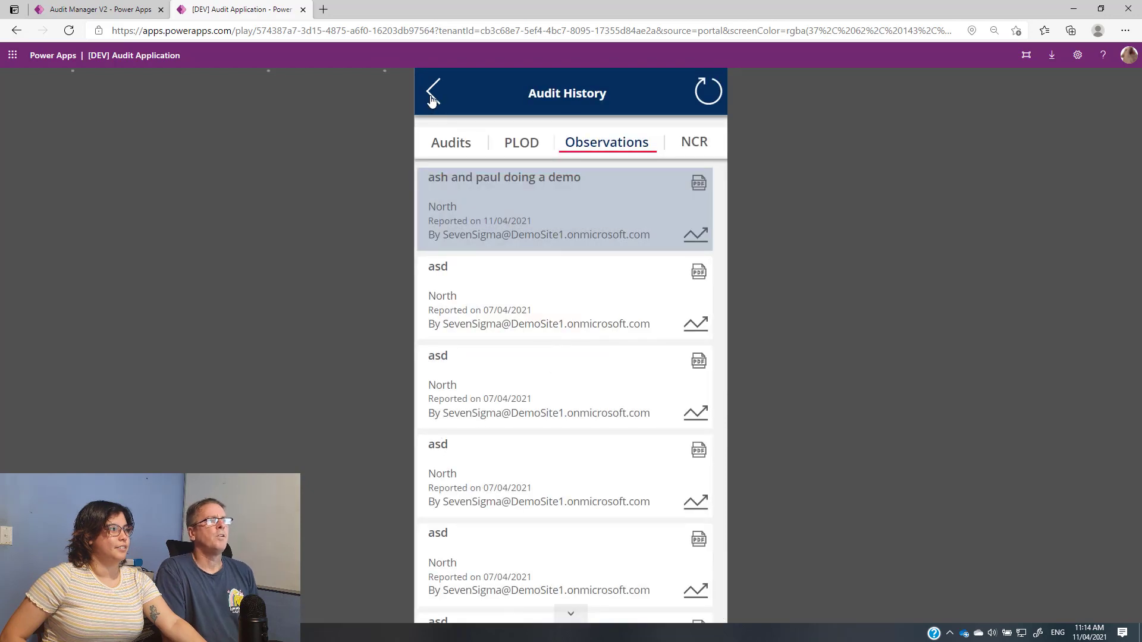
click(432, 99)
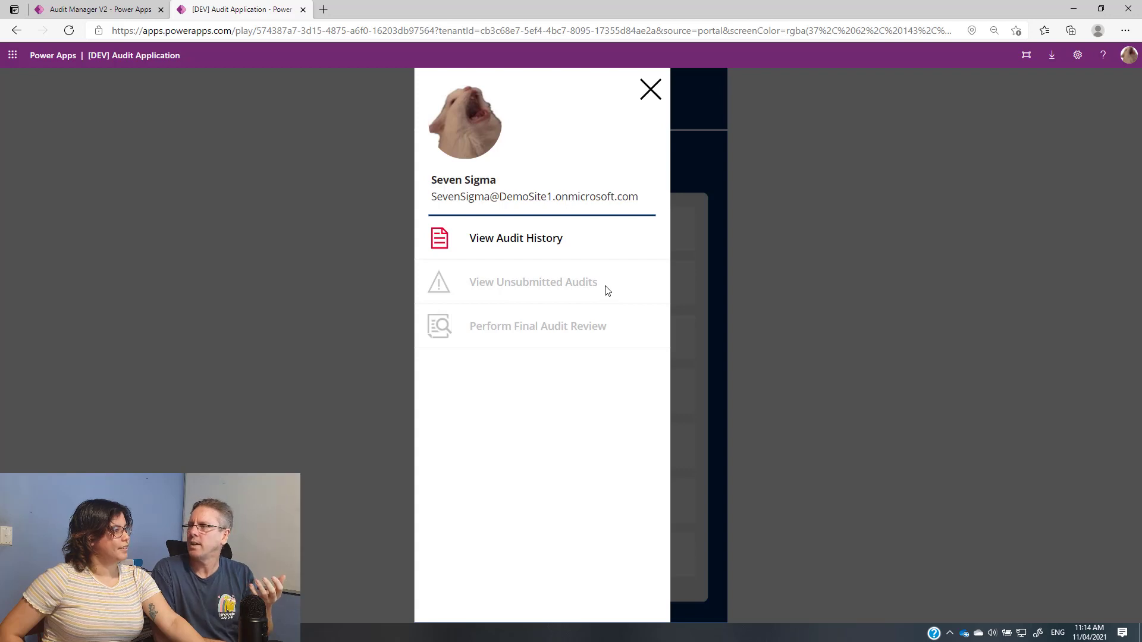
drag(599, 283, 474, 283)
click(432, 287)
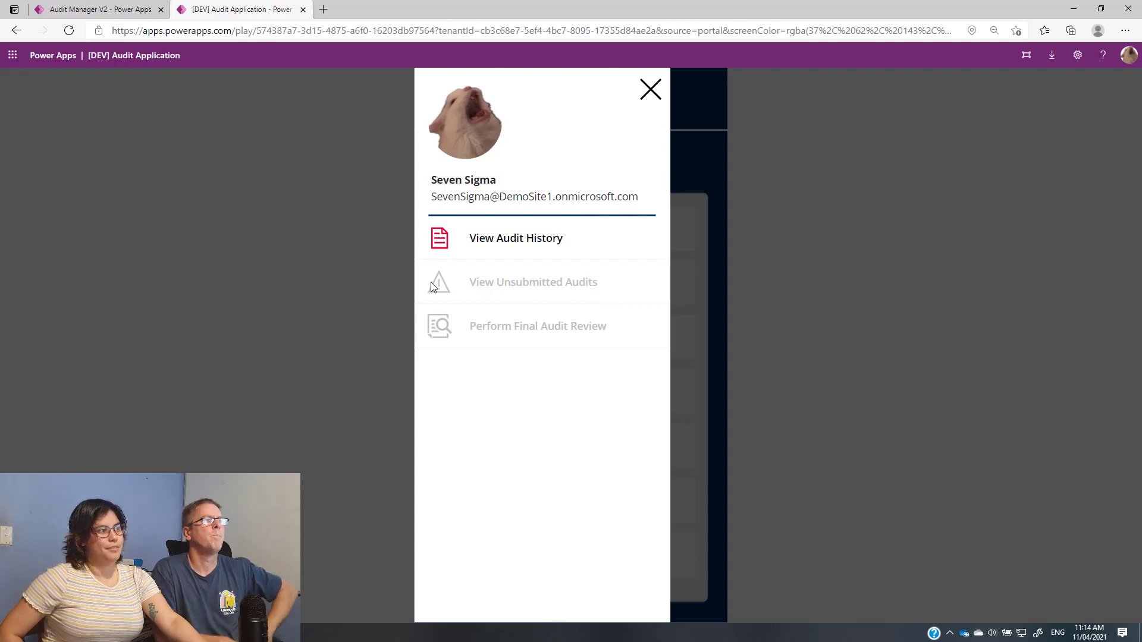
triple_click(433, 286)
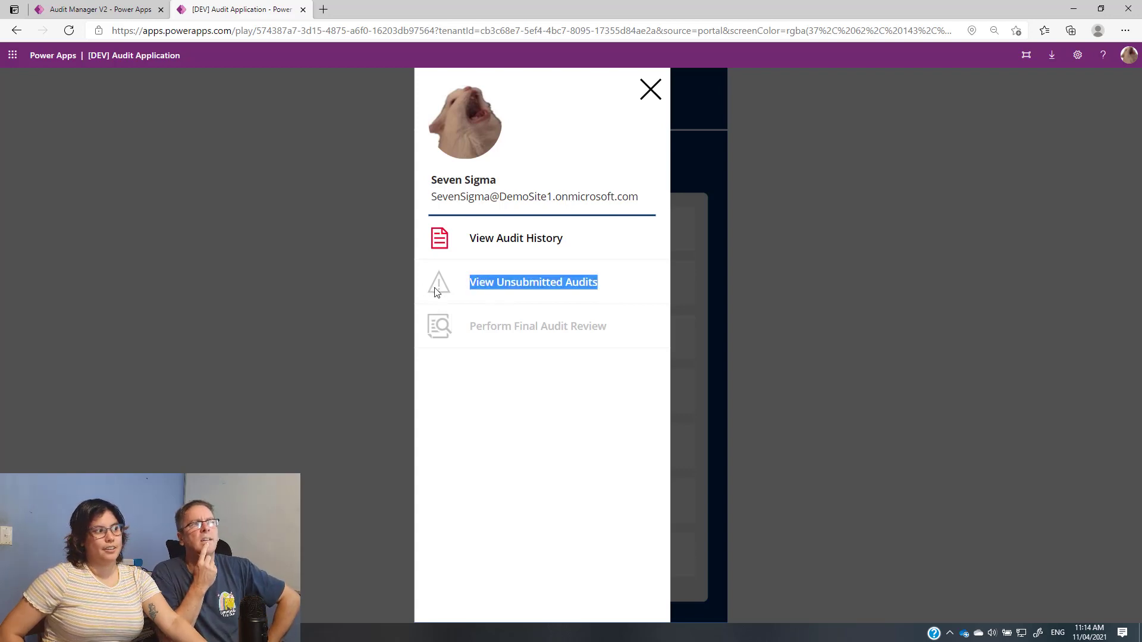
click(535, 280)
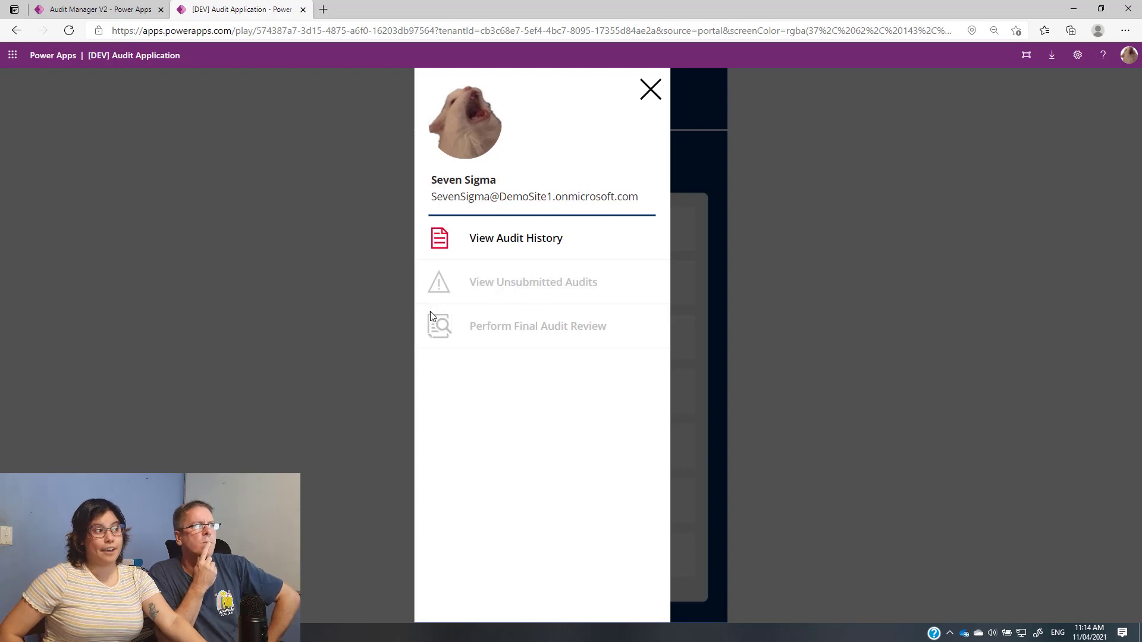
click(645, 107)
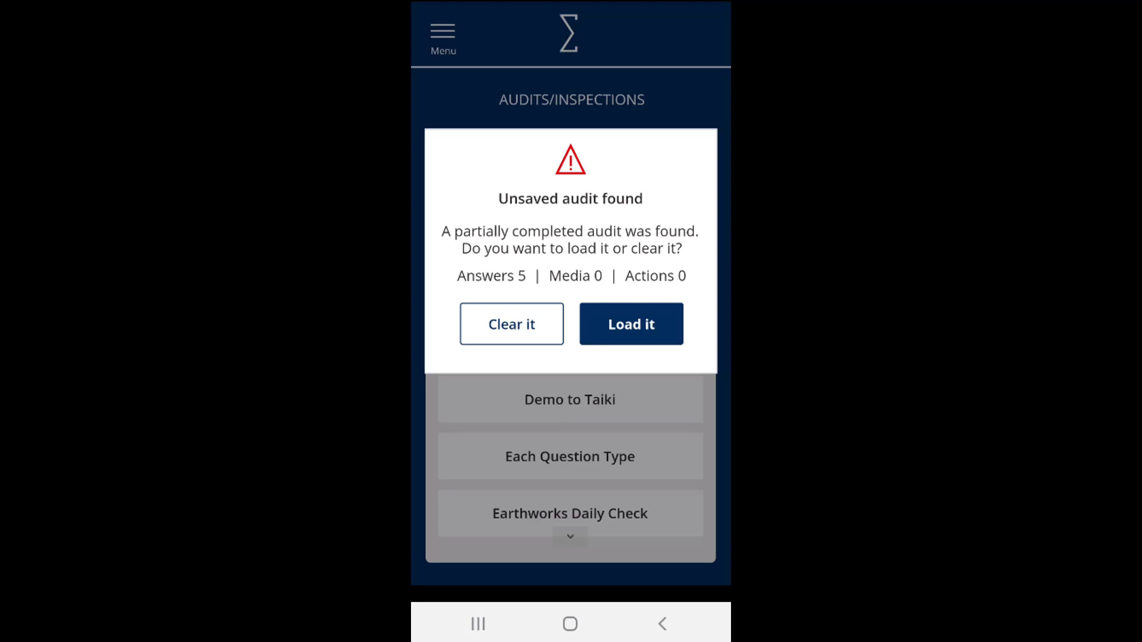
- Clear the unsaved partial audit and start a Demo for the world audit for region North, Team 1, Project 1
click(504, 329)
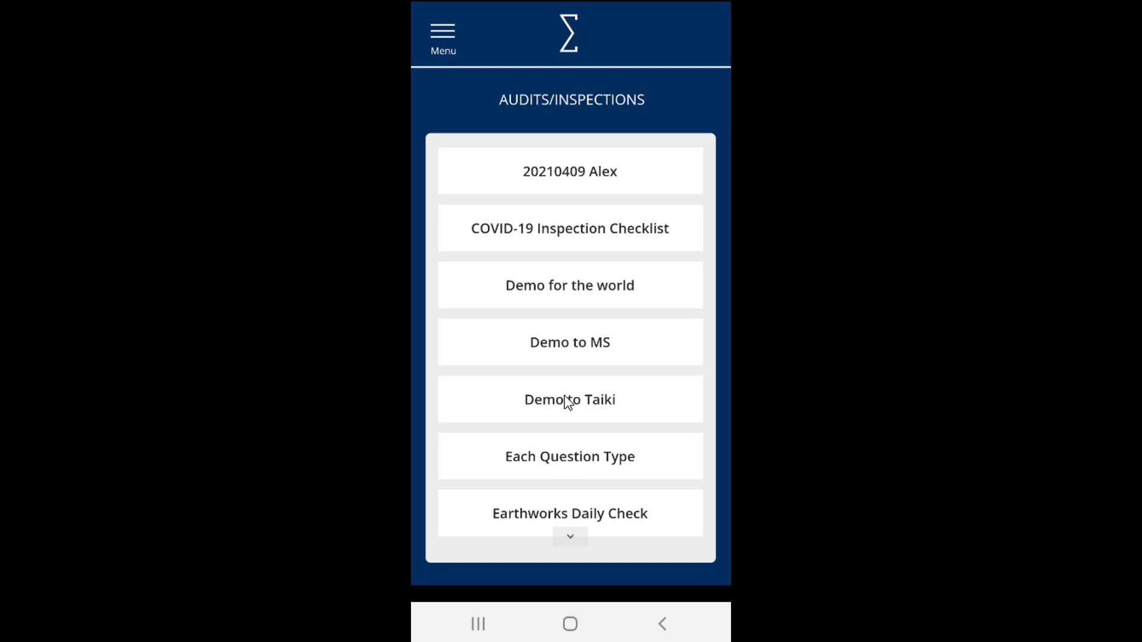
click(564, 296)
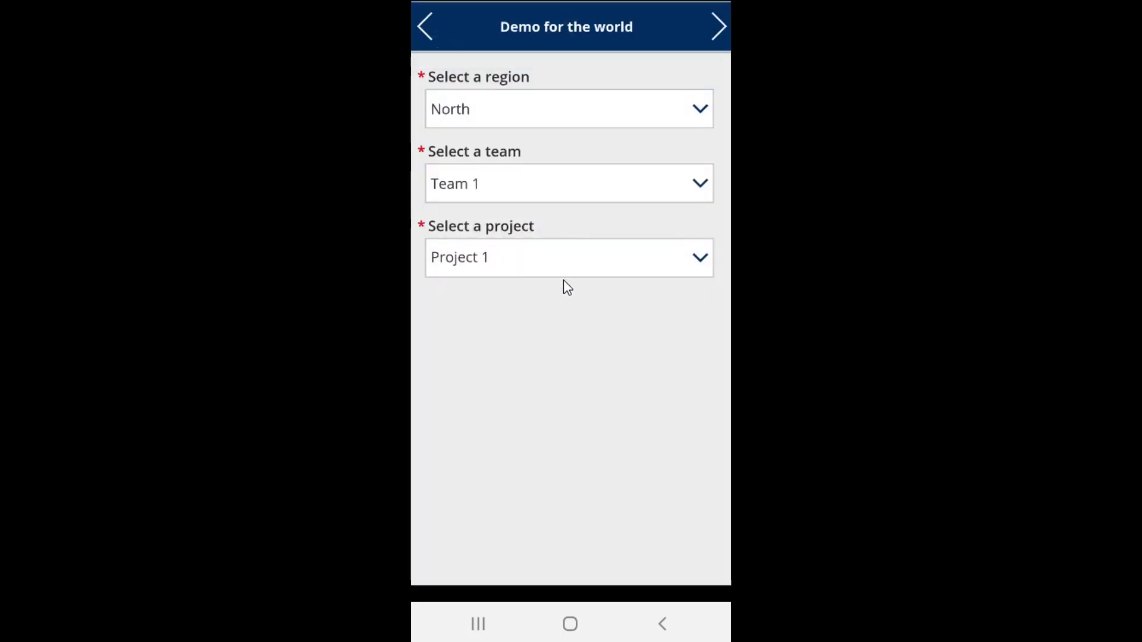
click(717, 26)
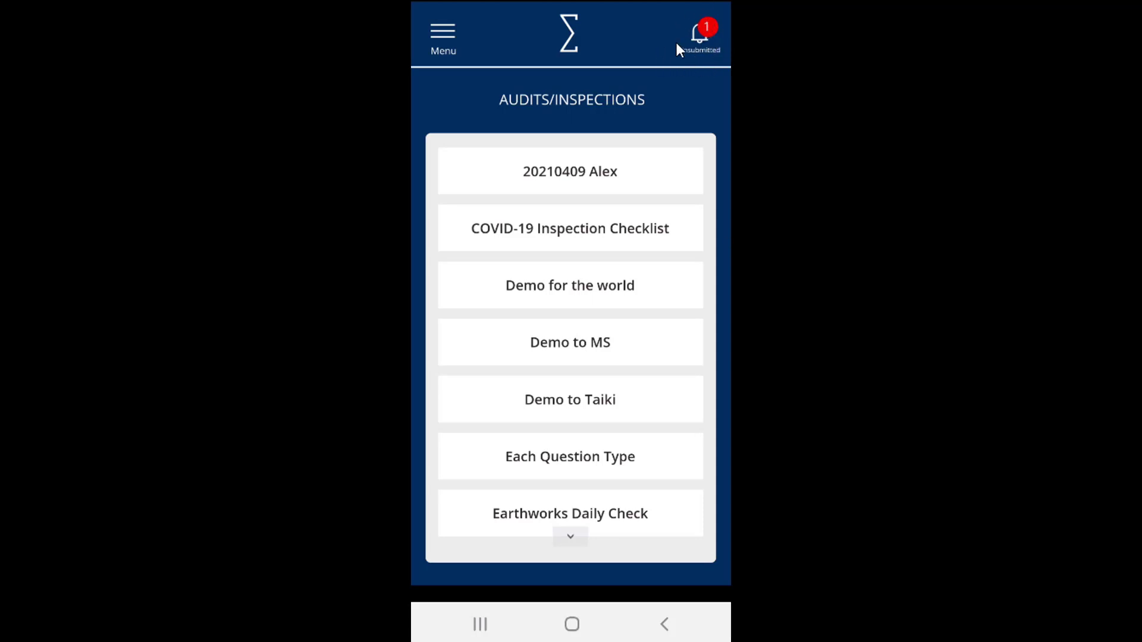
- Open the unsubmitted Demo for the world audit for Project 1 and continue to its photo review
click(707, 31)
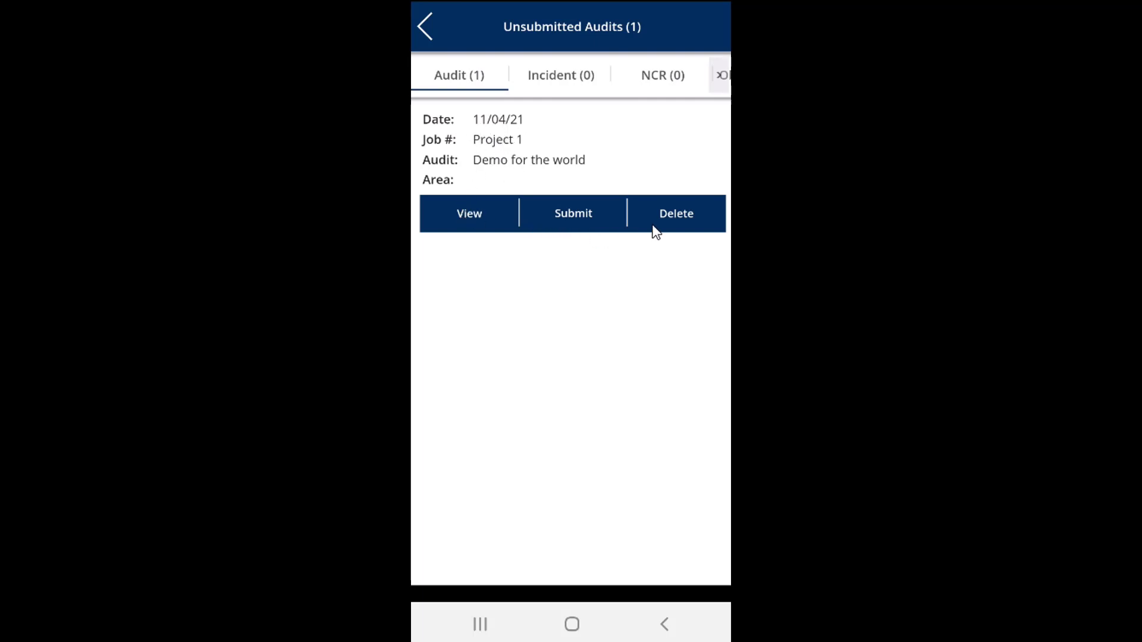
click(466, 218)
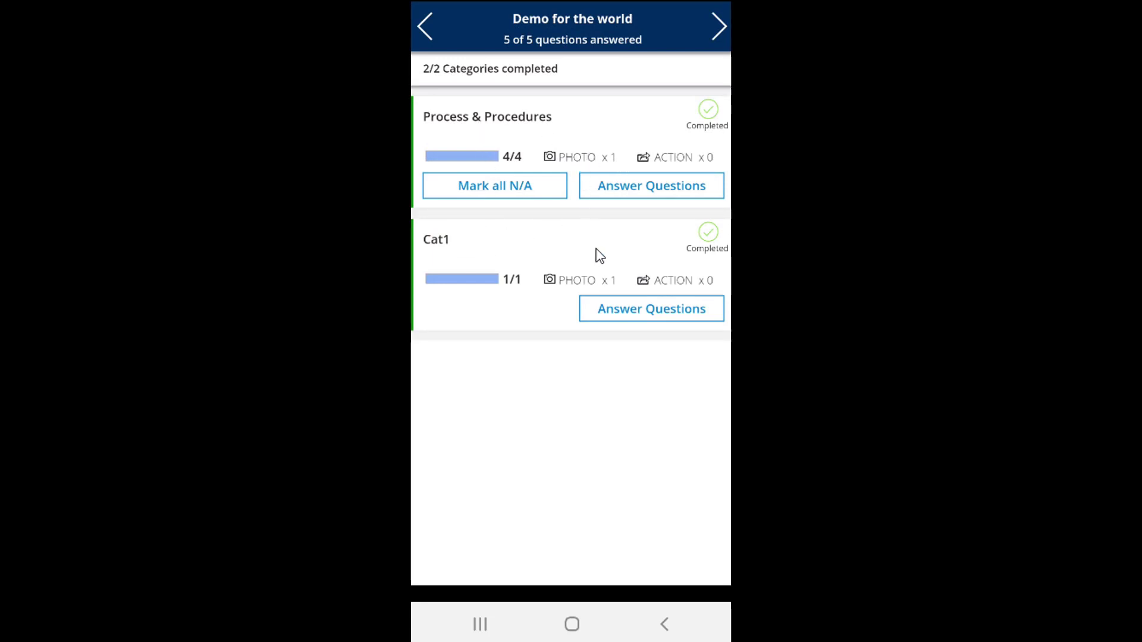
click(718, 25)
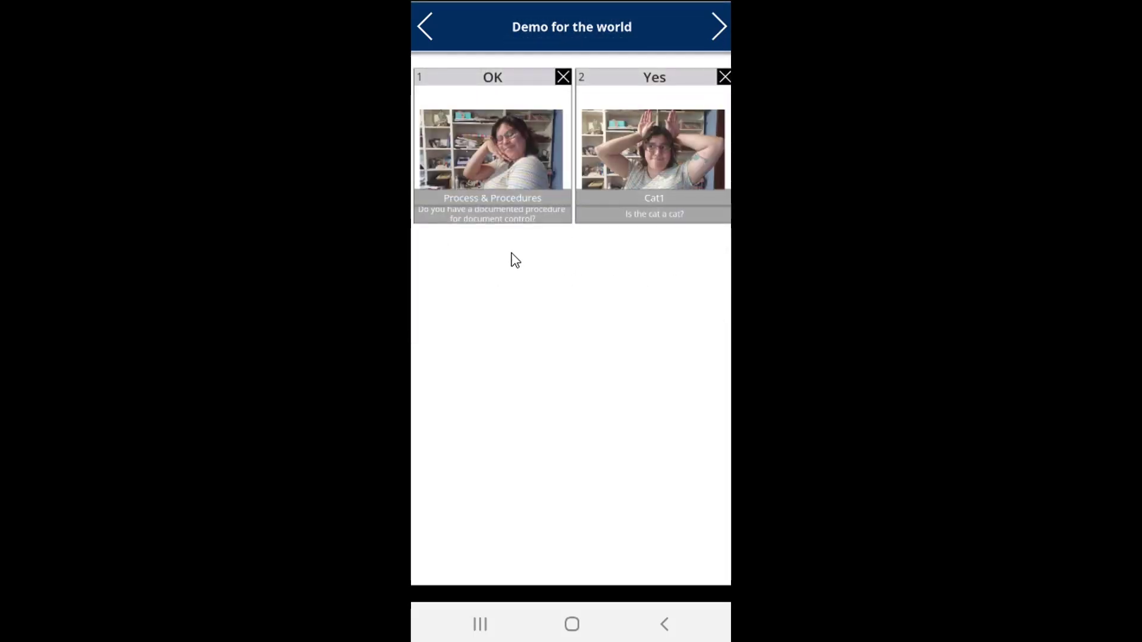
- Annotate the Cat1 photo with short pen strokes on both cheeks as cat whiskers, and save the photo
click(634, 150)
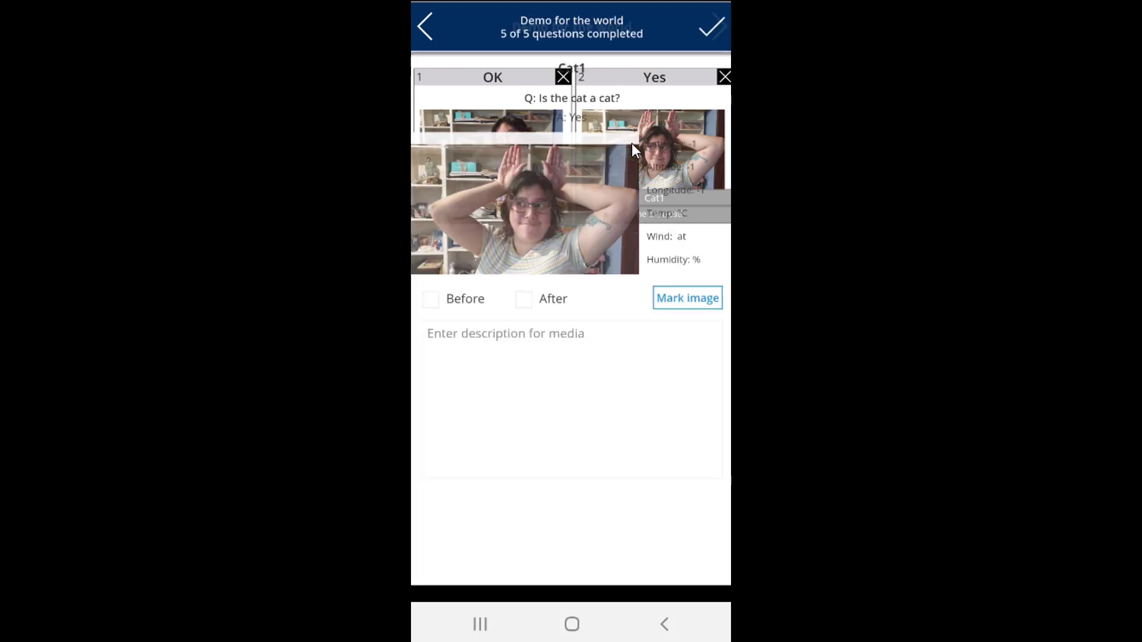
click(687, 299)
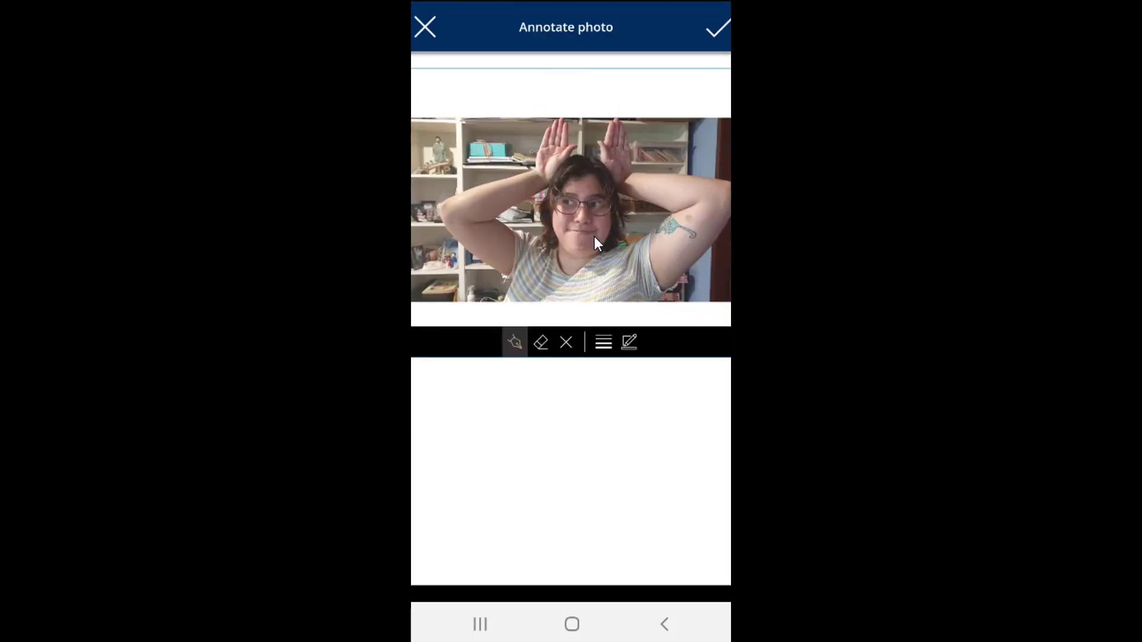
drag(553, 222, 561, 226)
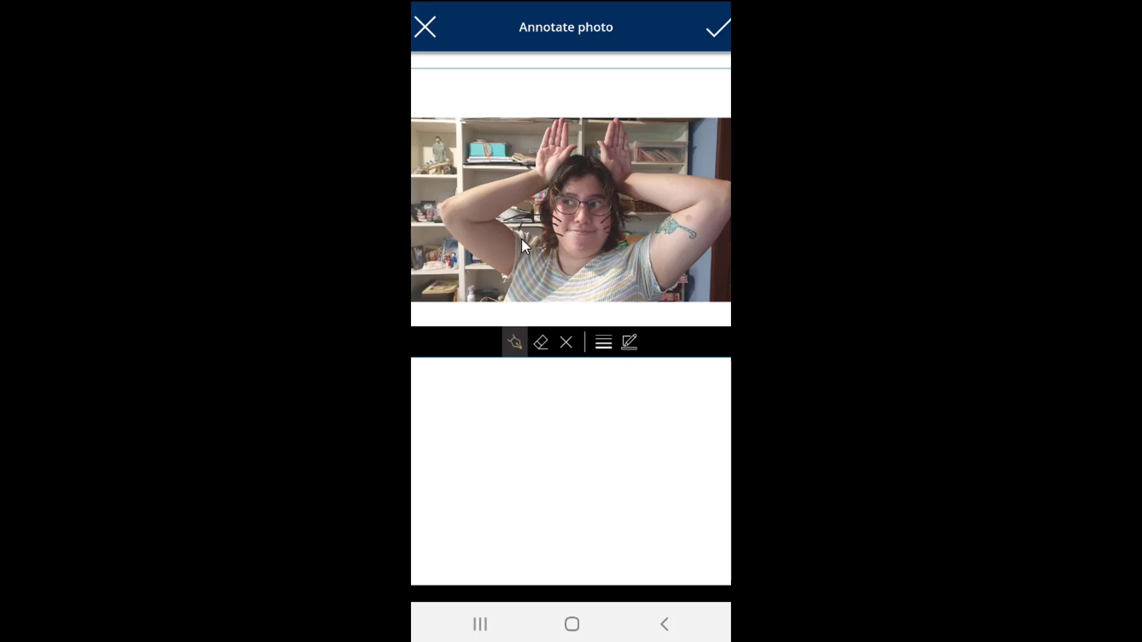
click(717, 30)
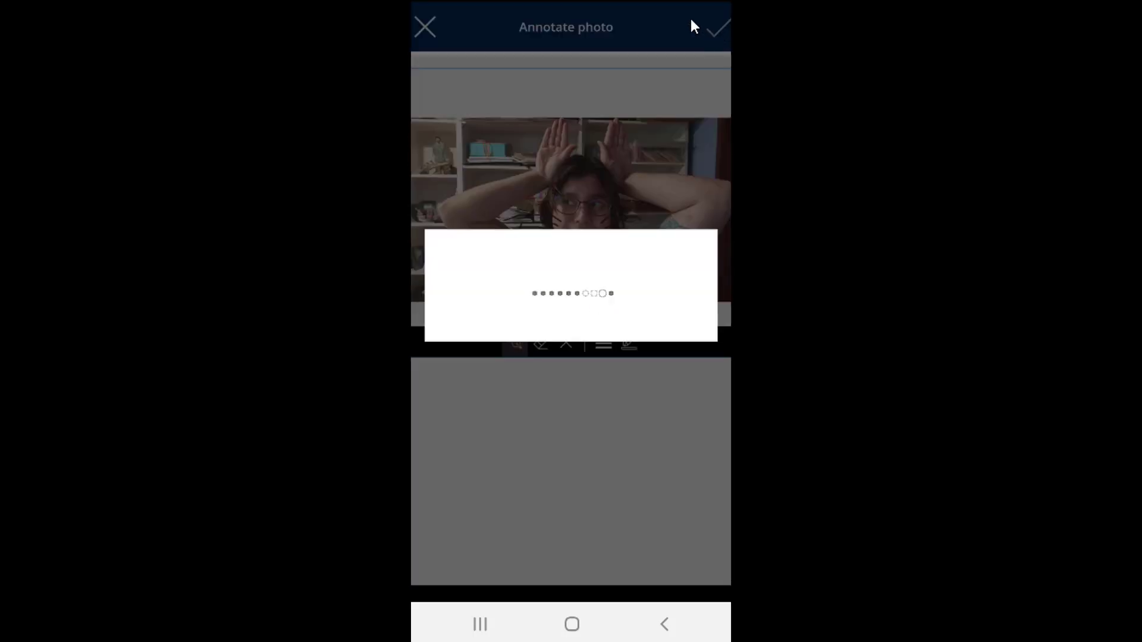
click(712, 27)
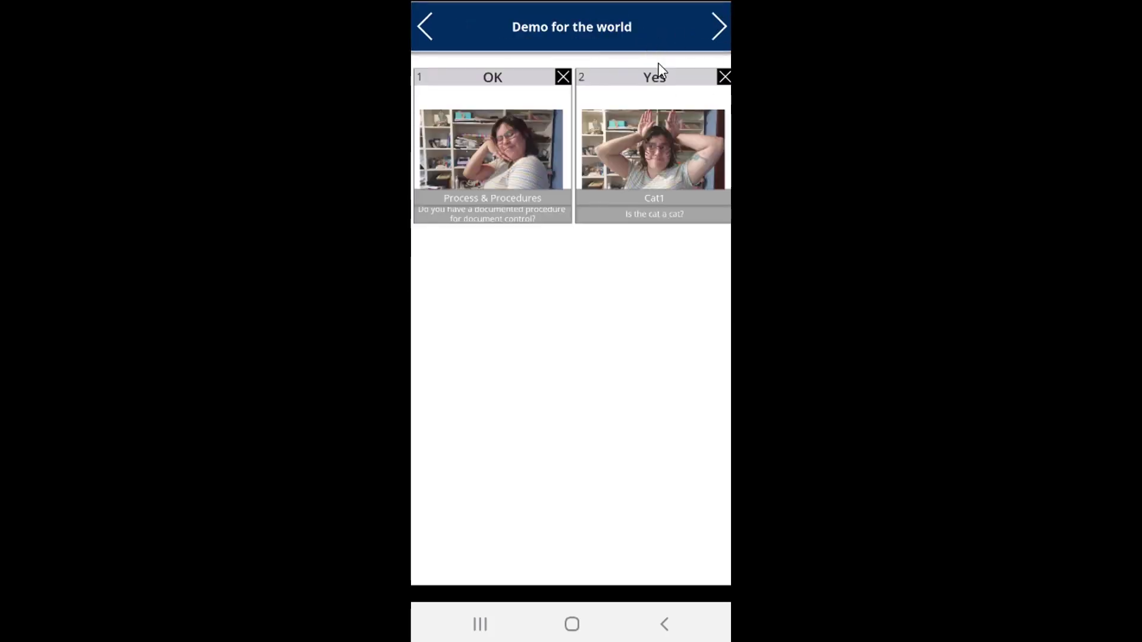
- Sign the audit's verification page by hand, enter the verifier's name and submit the audit
click(717, 28)
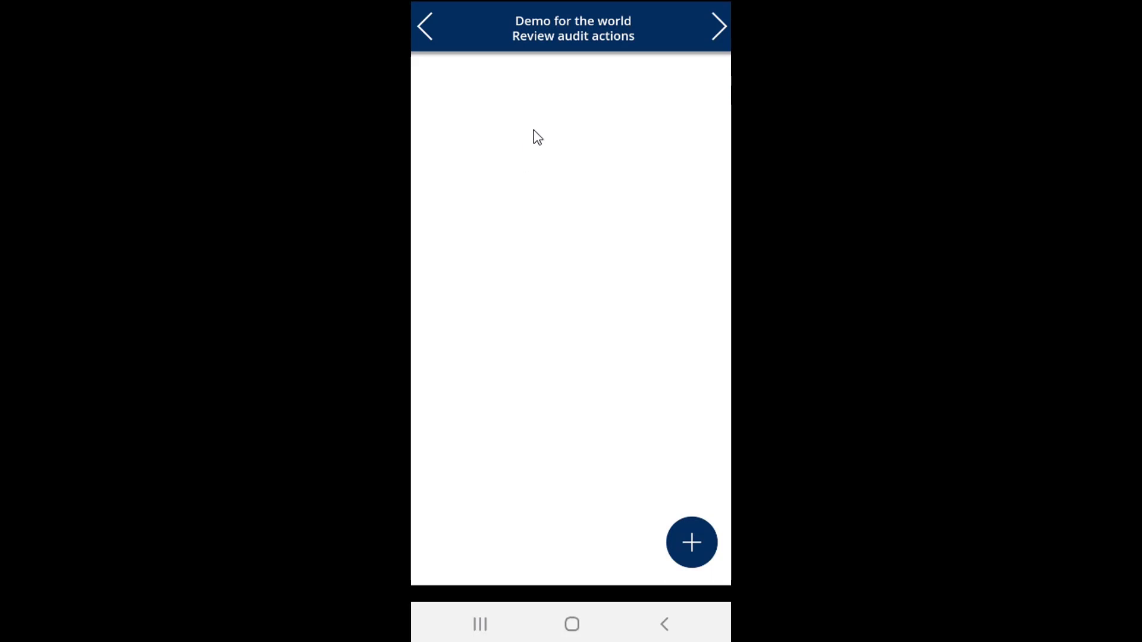
click(718, 28)
mouse_move(489, 160)
mouse_down()
mouse_move(495, 230)
mouse_move(559, 261)
mouse_move(591, 230)
mouse_up()
click(594, 383)
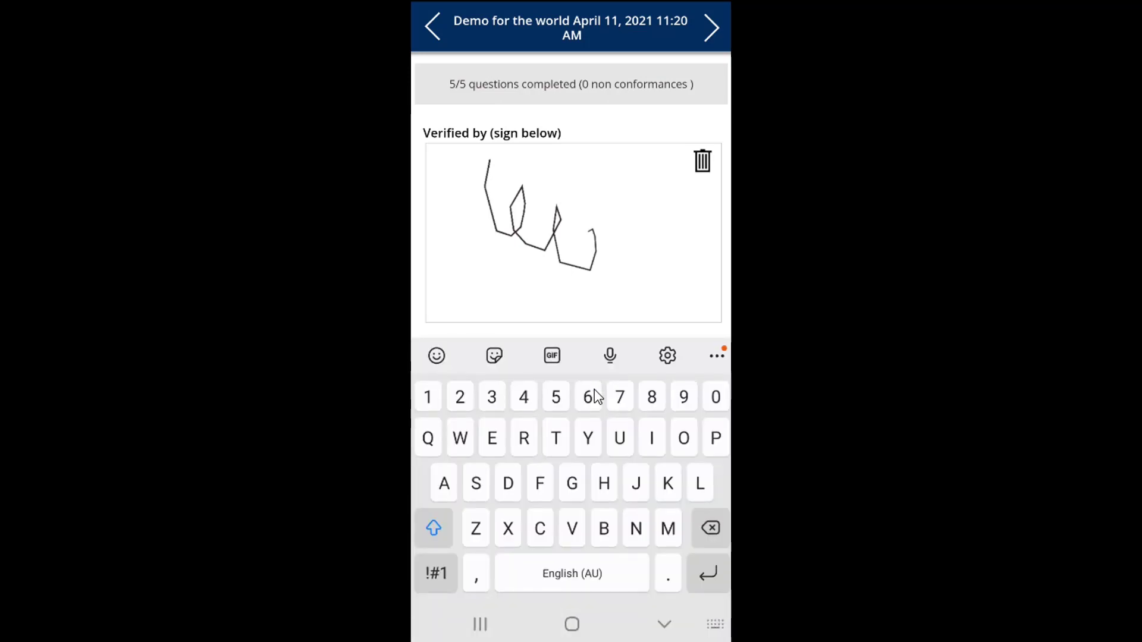
click(449, 335)
click(480, 372)
text(Dad)
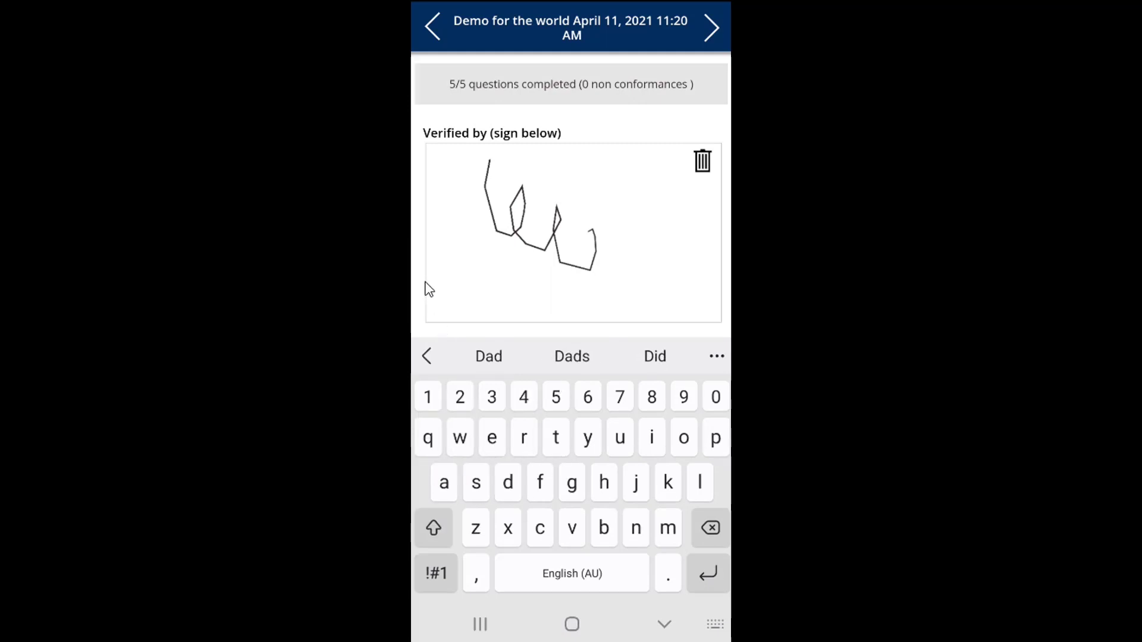
click(418, 276)
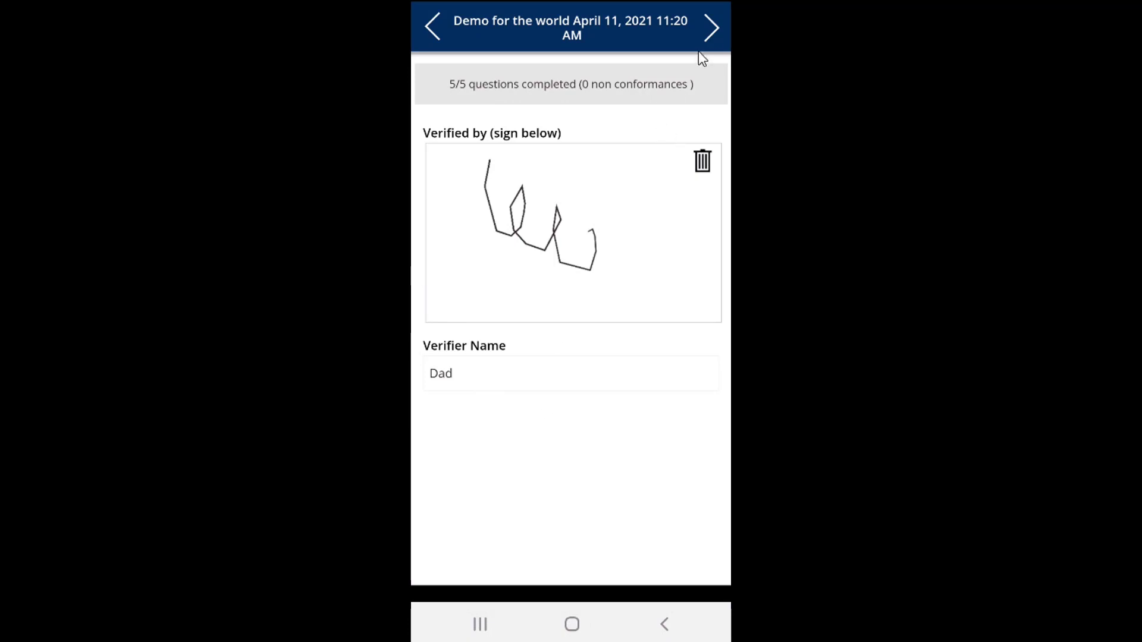
click(712, 25)
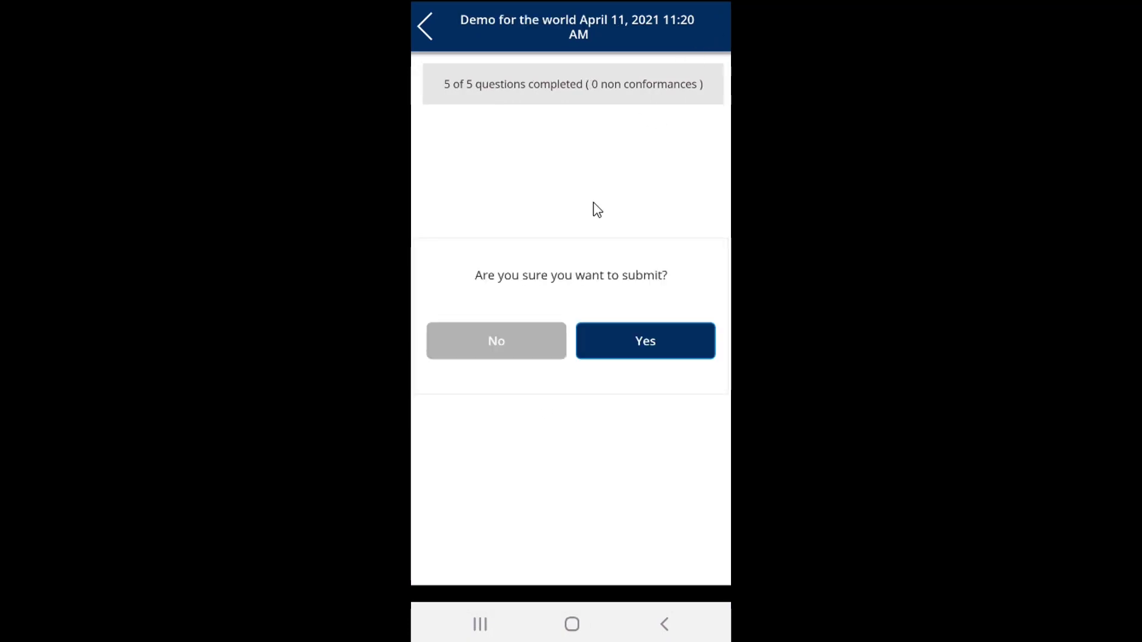
click(634, 340)
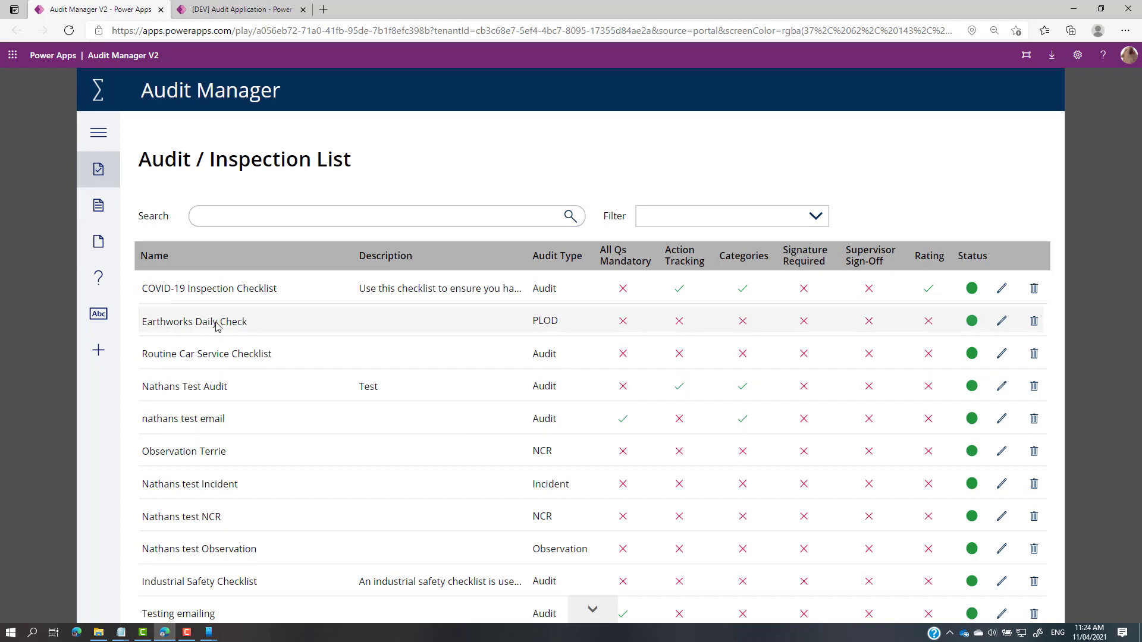
- In Audit Manager, find the Demo for the world checklist by searching for "demo", and examine its settings and questions without changing them
click(231, 215)
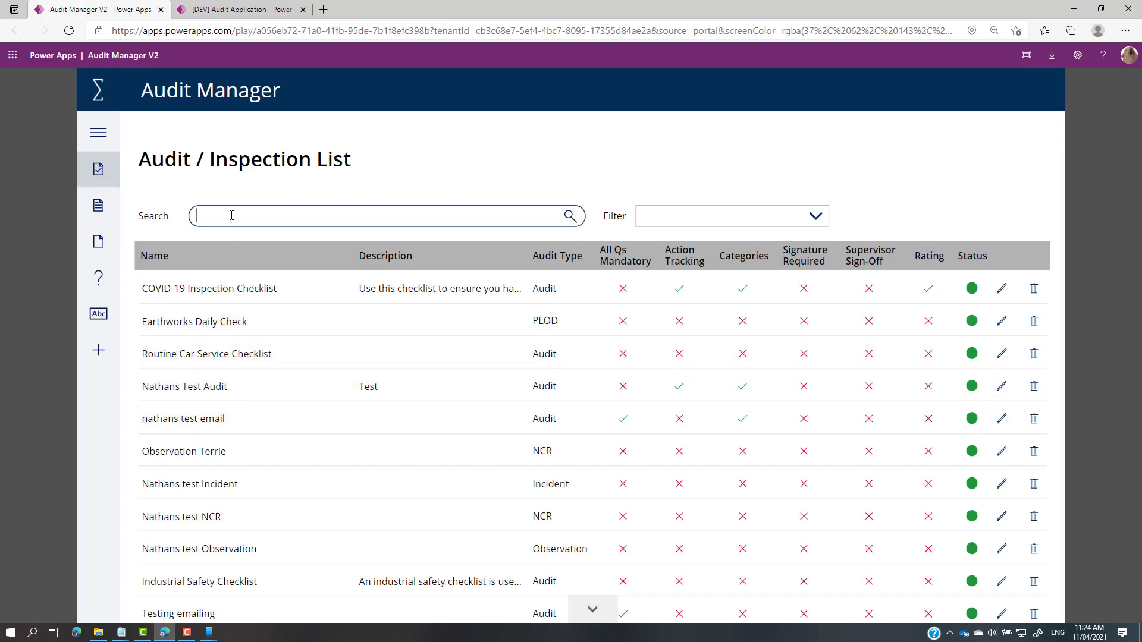
text(demo)
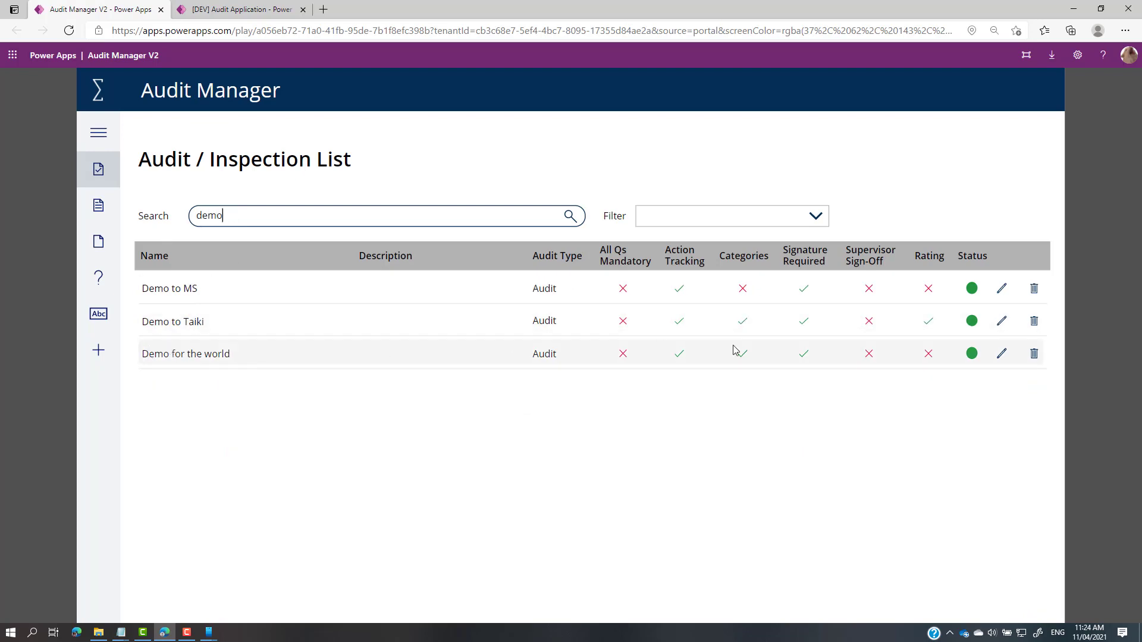
click(1001, 353)
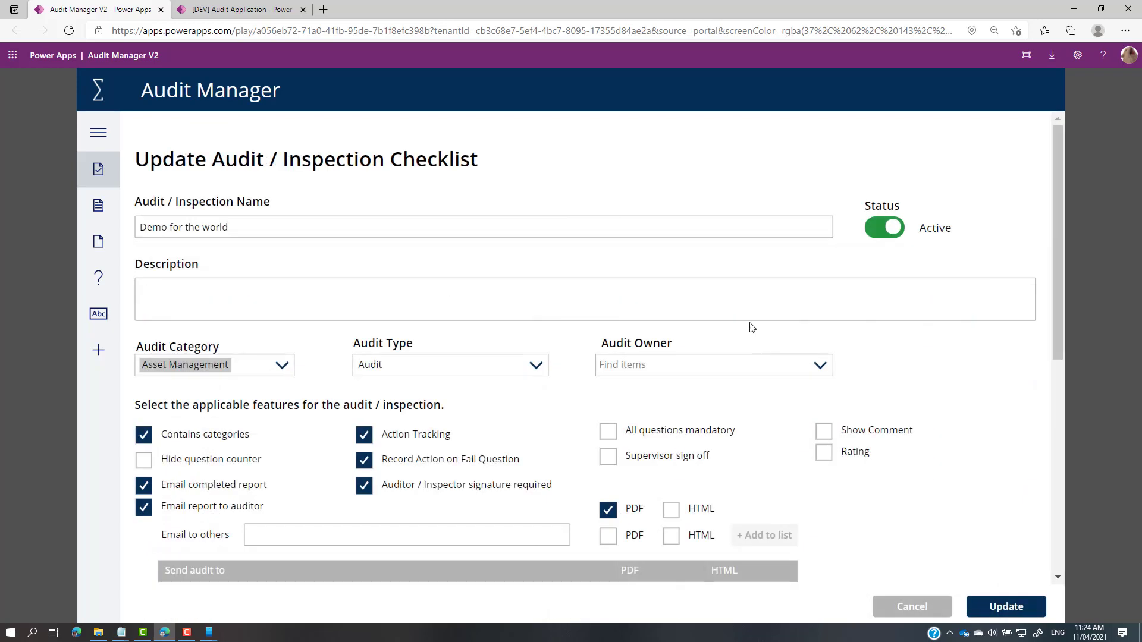
scroll(520, 309, down, 6)
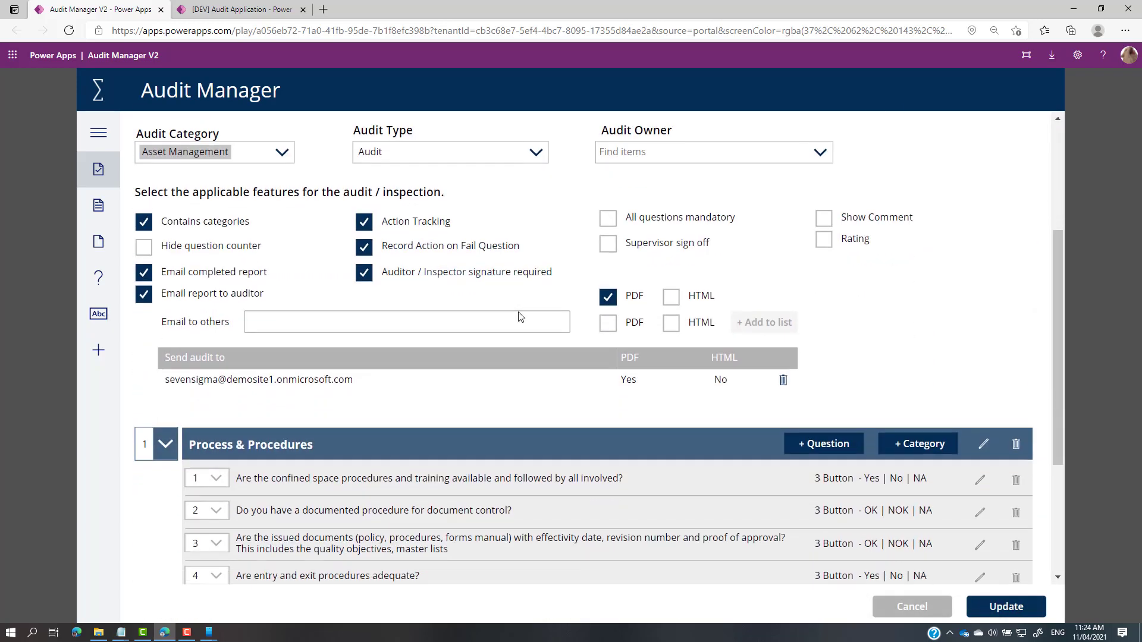
scroll(520, 325, down, 1)
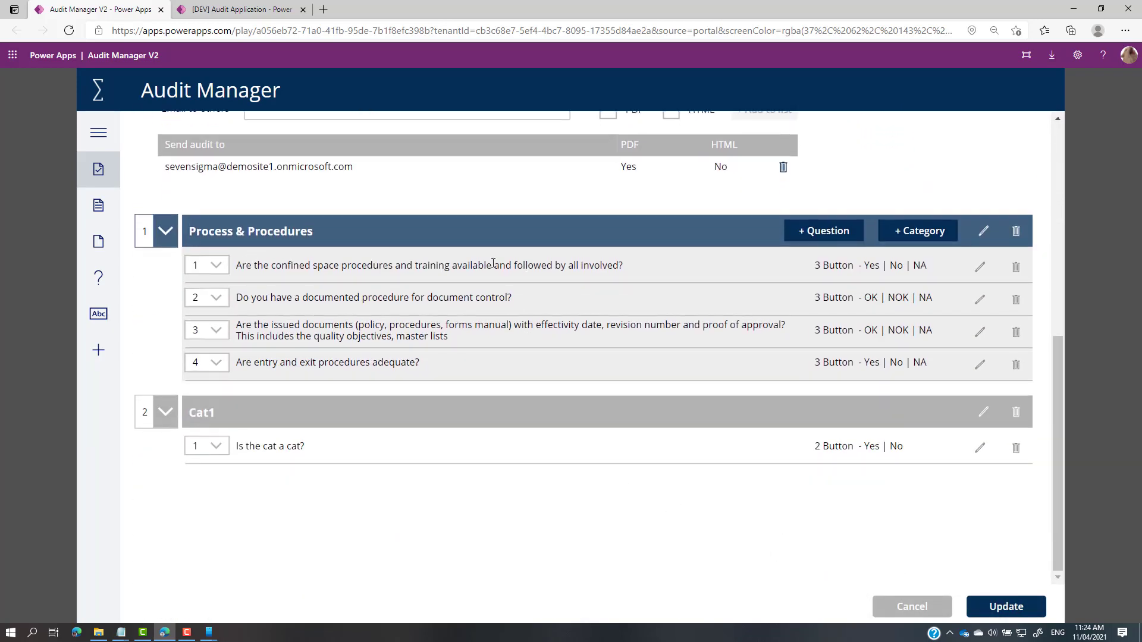
click(913, 605)
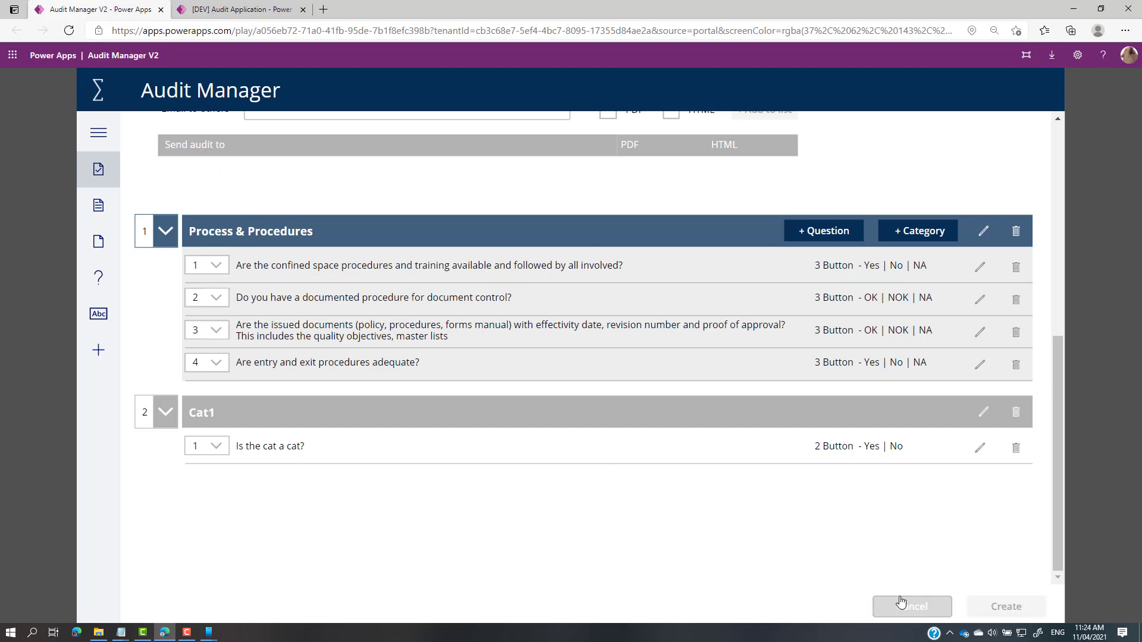
- View the audit category list, and rename the Cat1 question category to Cat12, saving the change across its audits
click(98, 206)
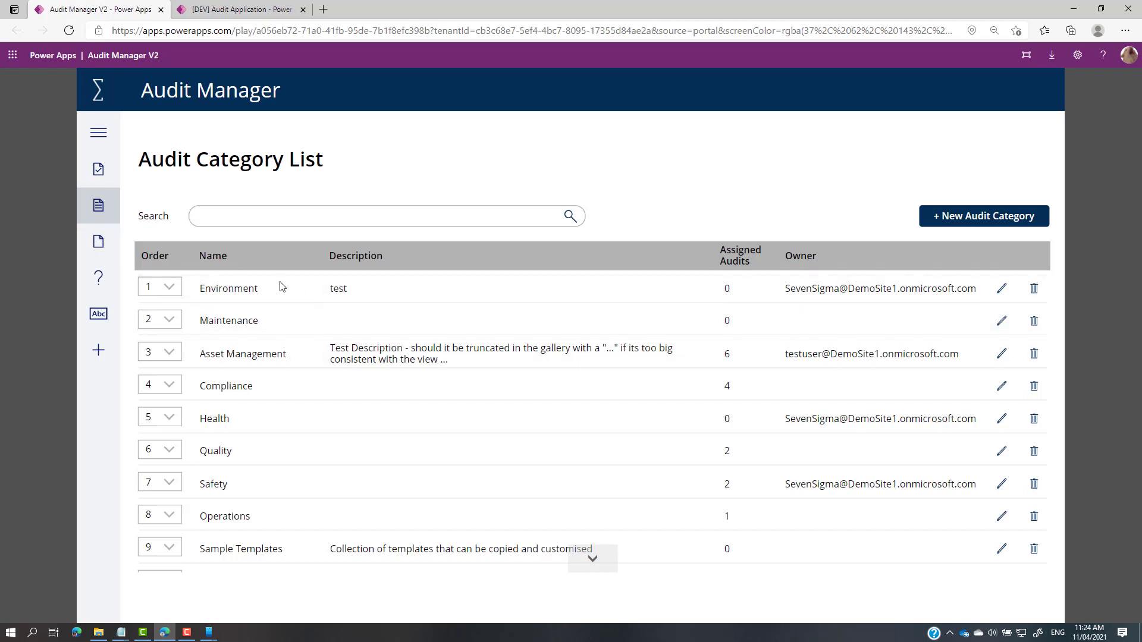
click(99, 242)
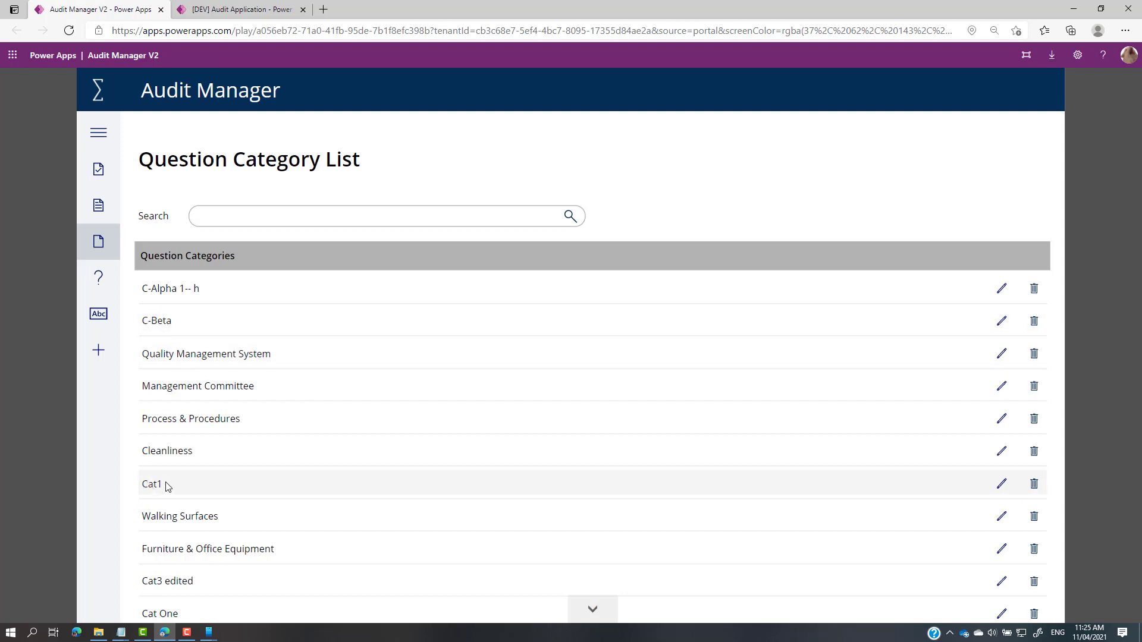
click(1002, 486)
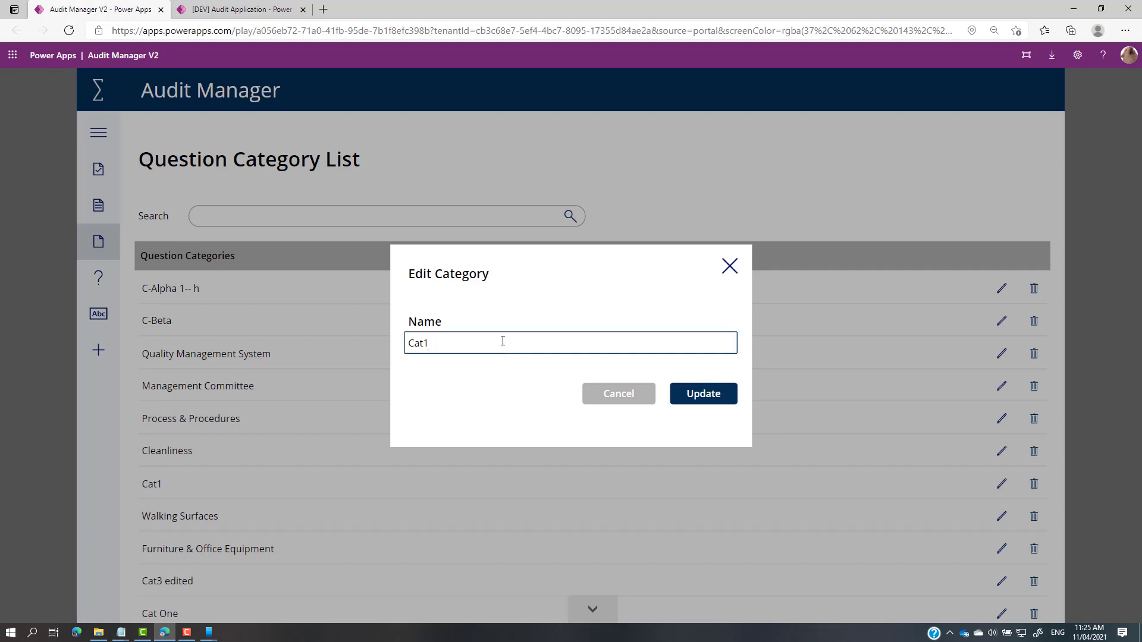
text(2)
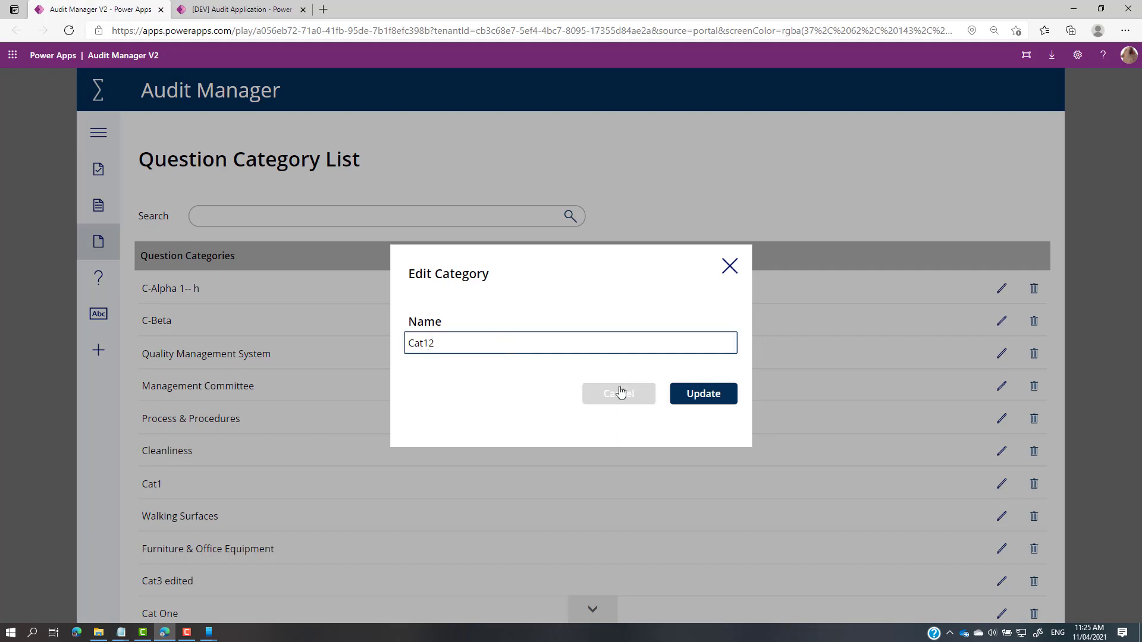
click(697, 395)
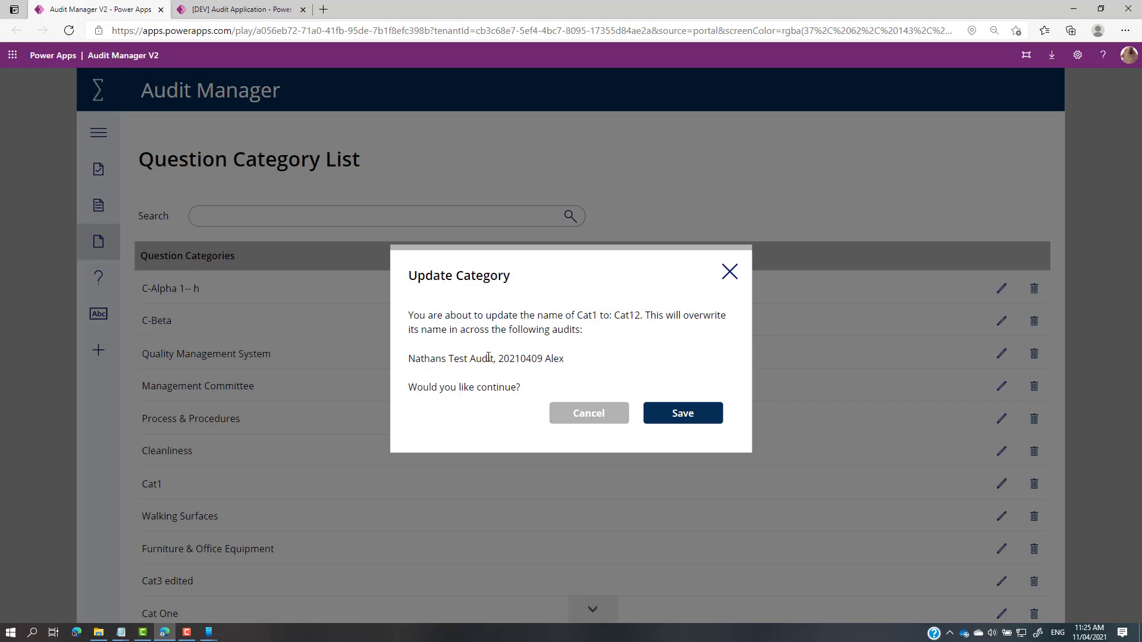
click(685, 411)
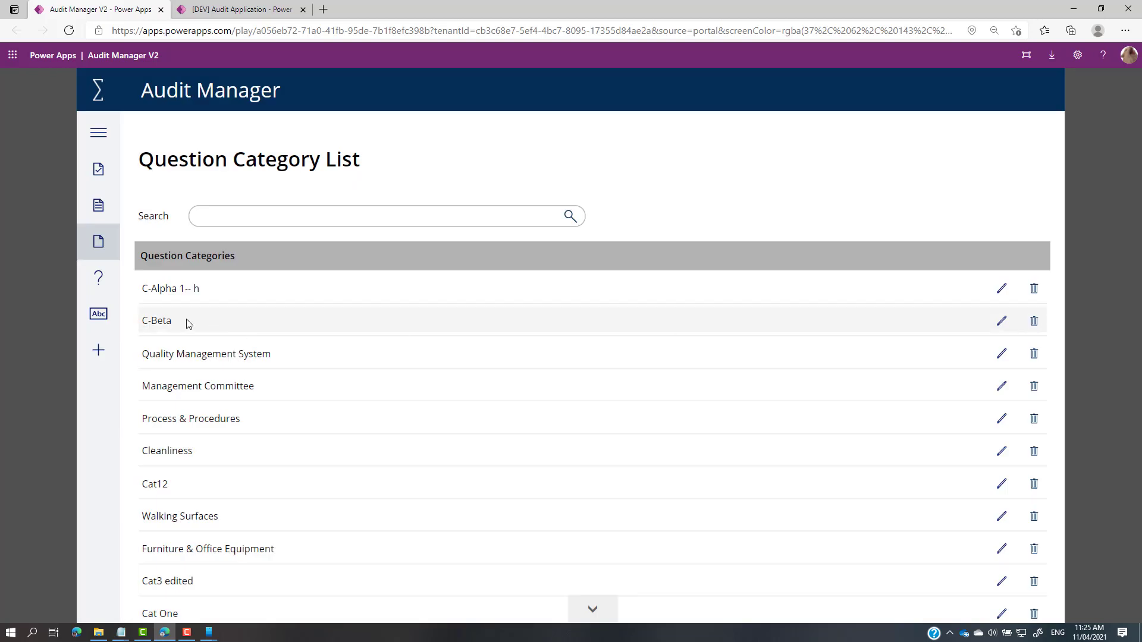
- Open the first question in the question list for editing and examine its available three-button response sets without changing them
click(100, 285)
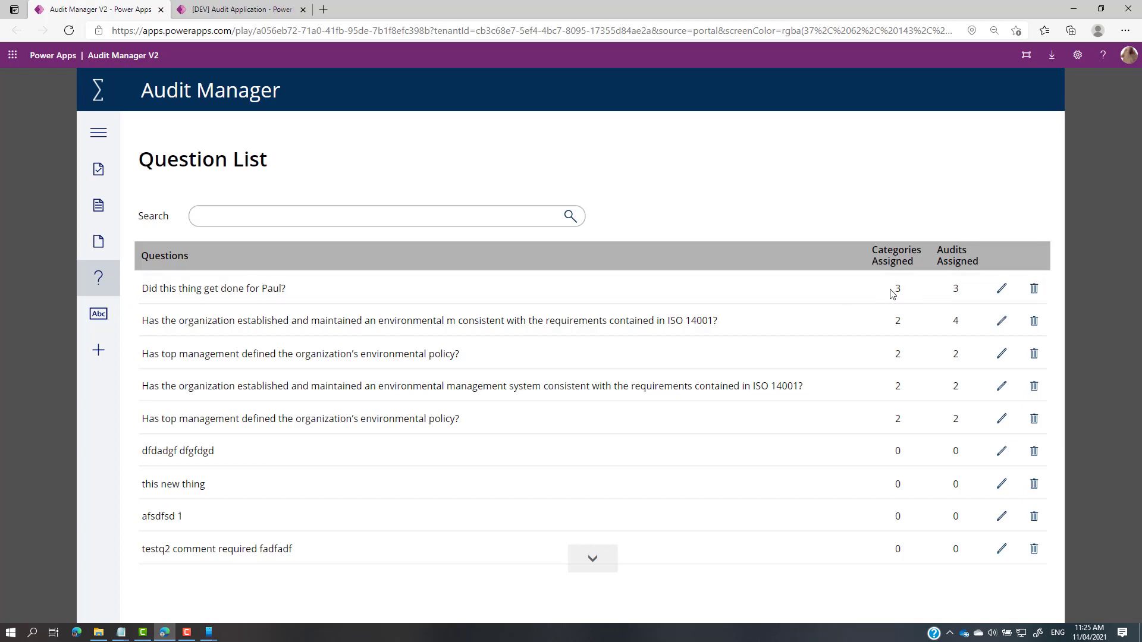
click(1002, 289)
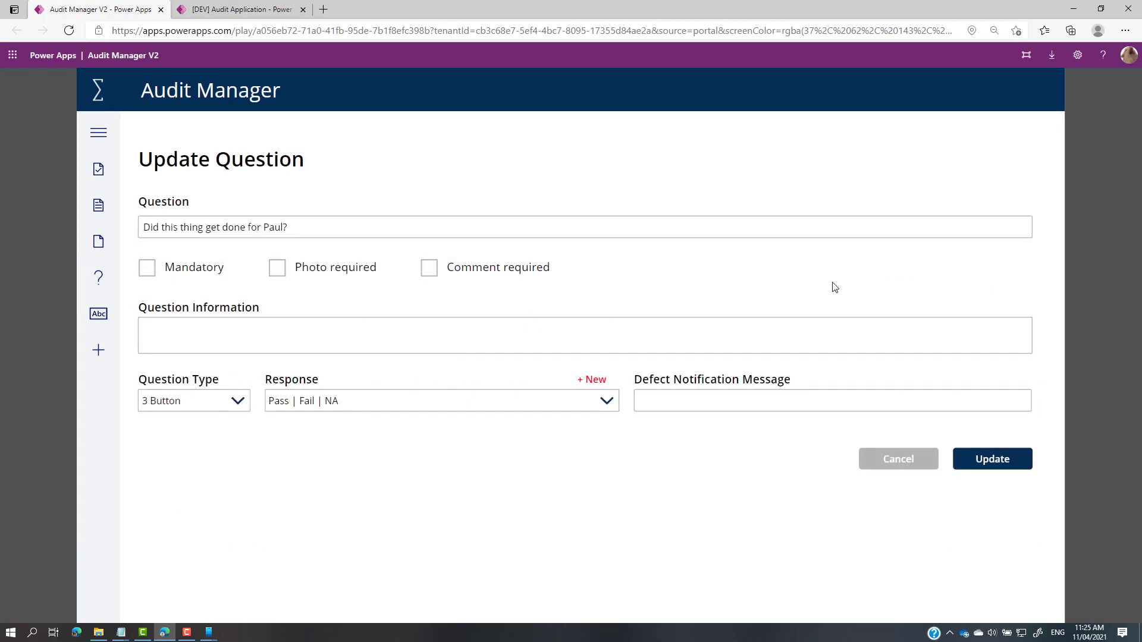
click(322, 404)
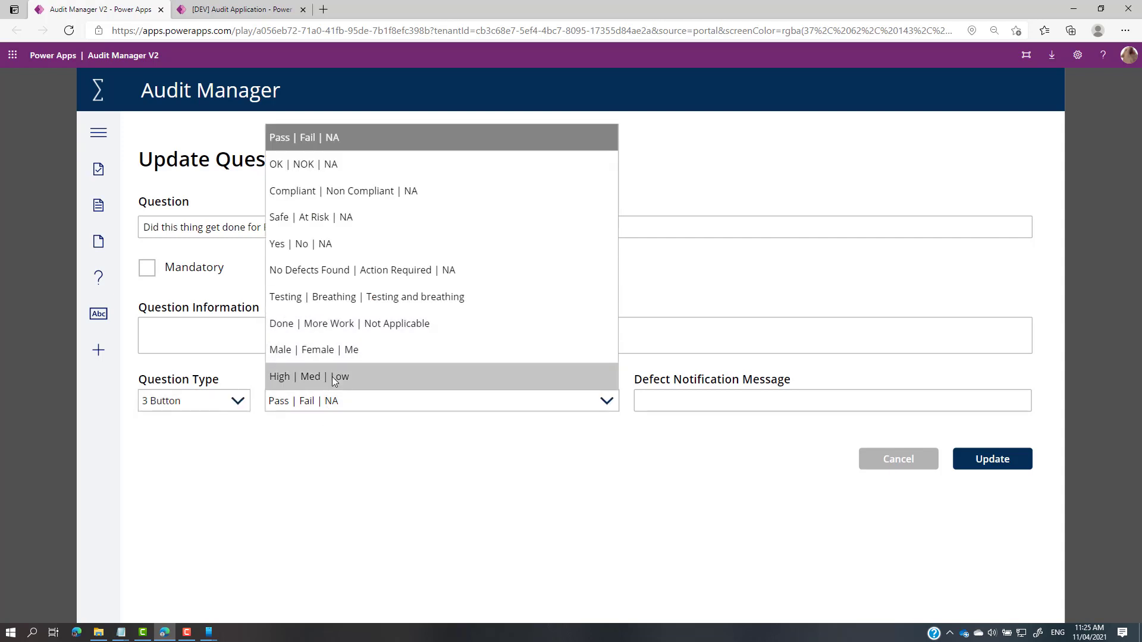
click(326, 440)
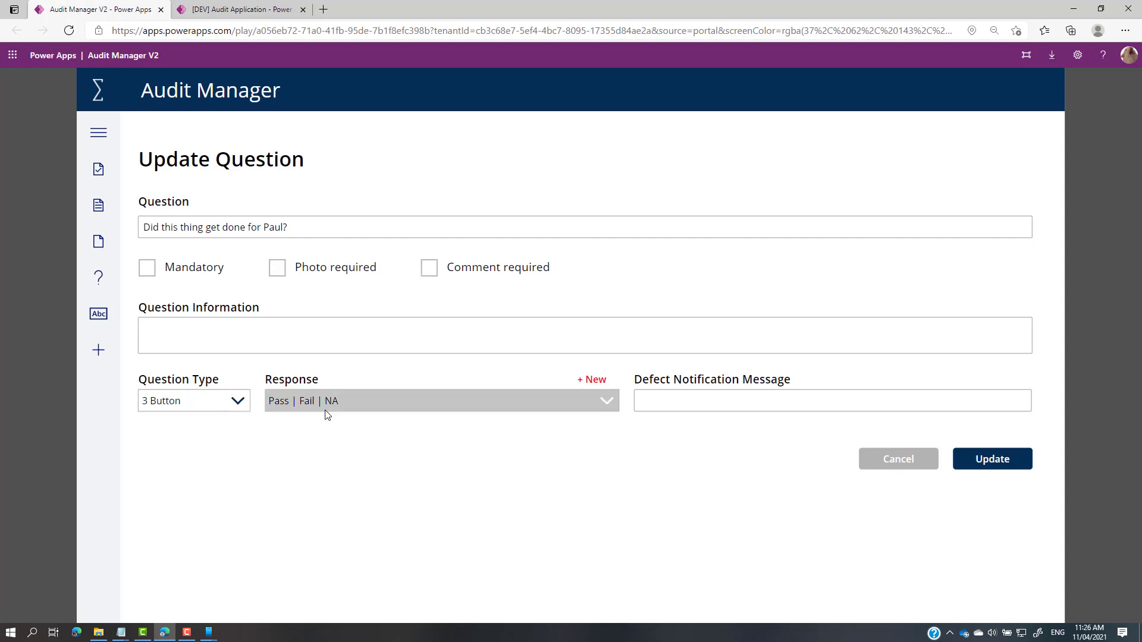
- Examine the Safe | At Risk | NA response set in the response list and close its editor without changes
click(99, 320)
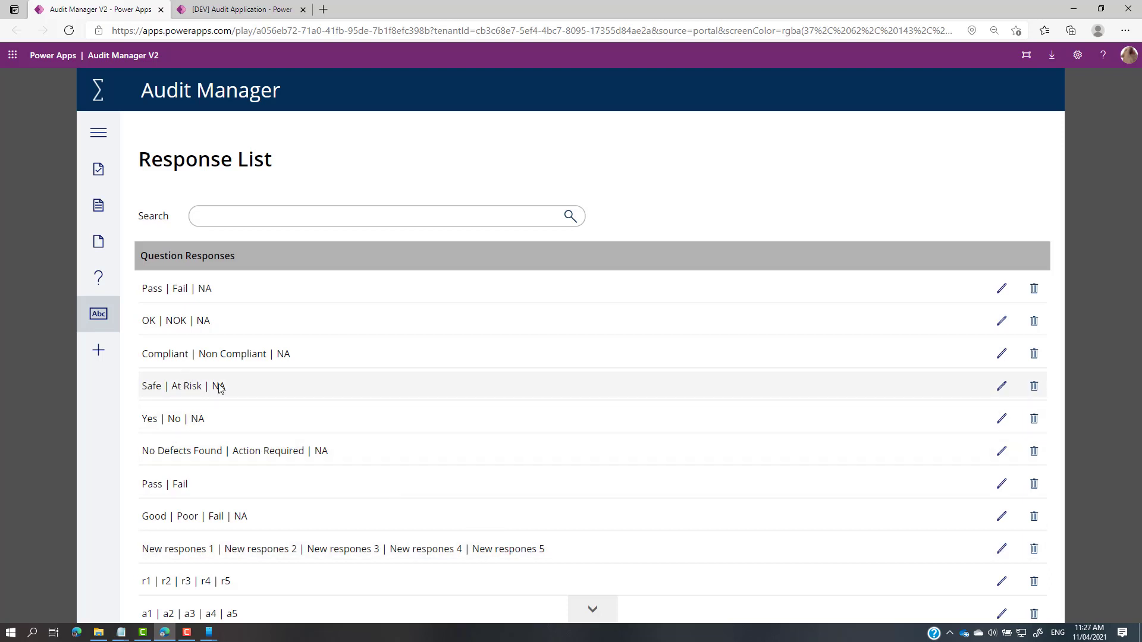
click(999, 386)
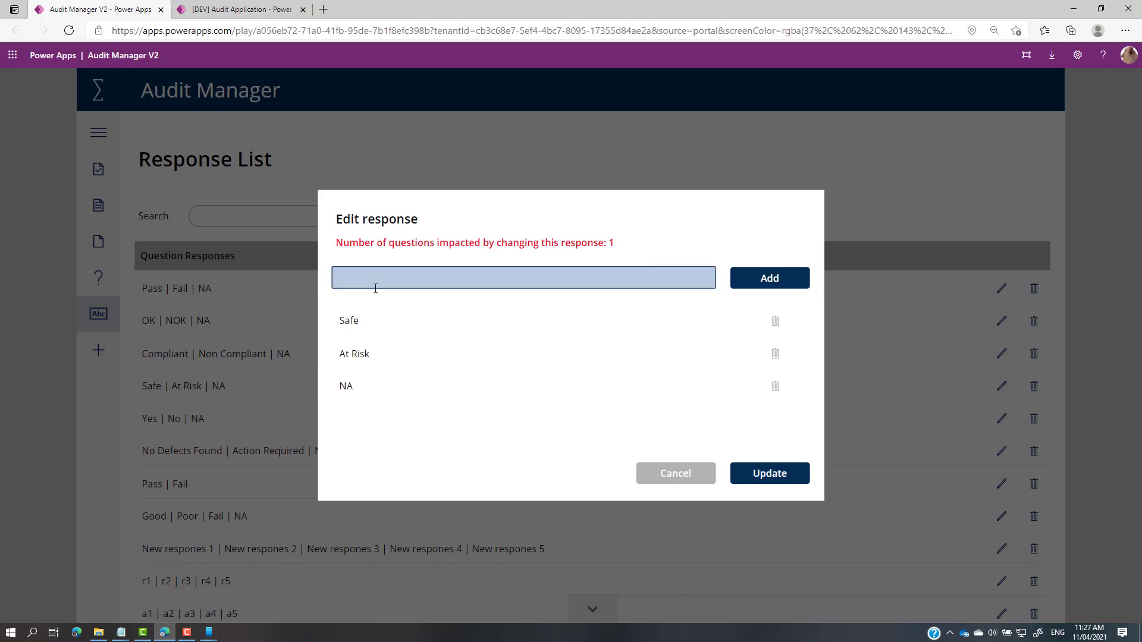
click(676, 473)
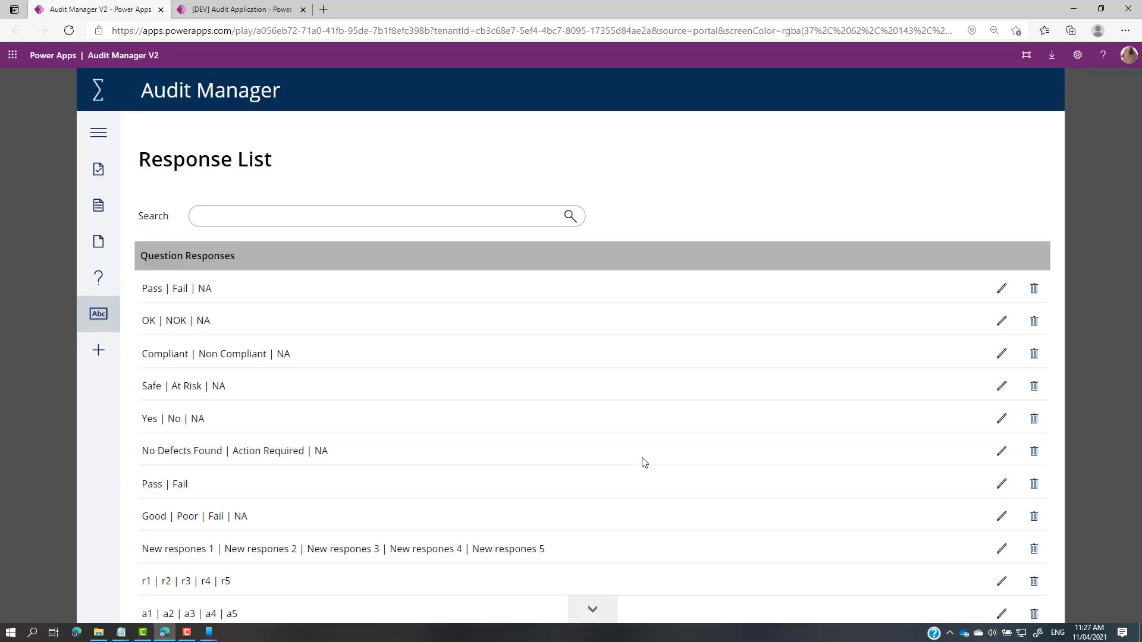
click(98, 349)
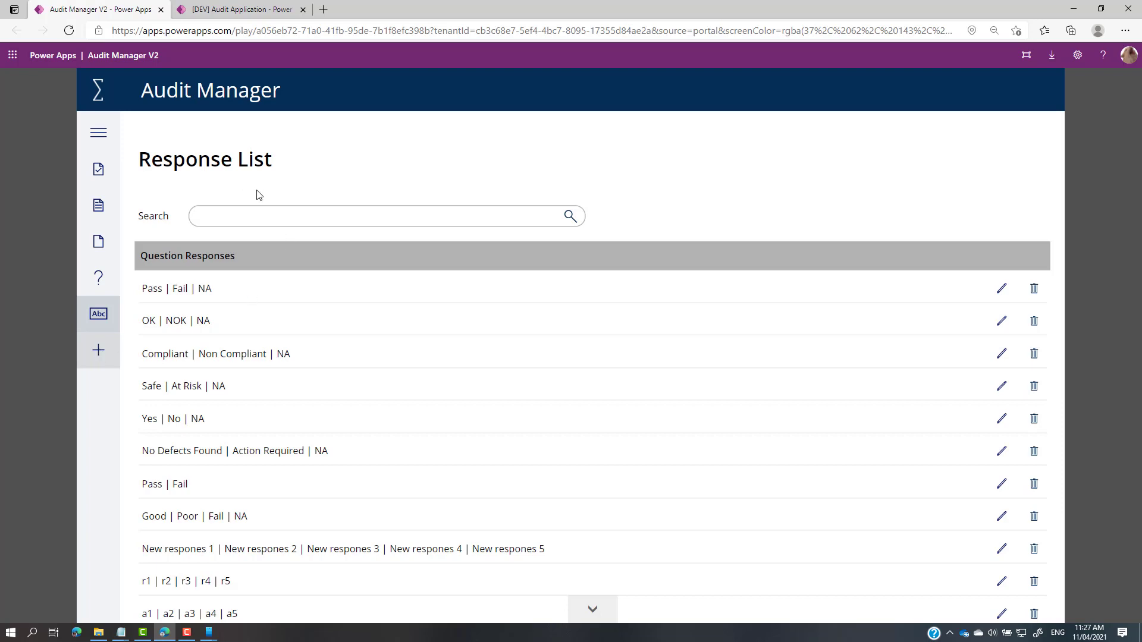